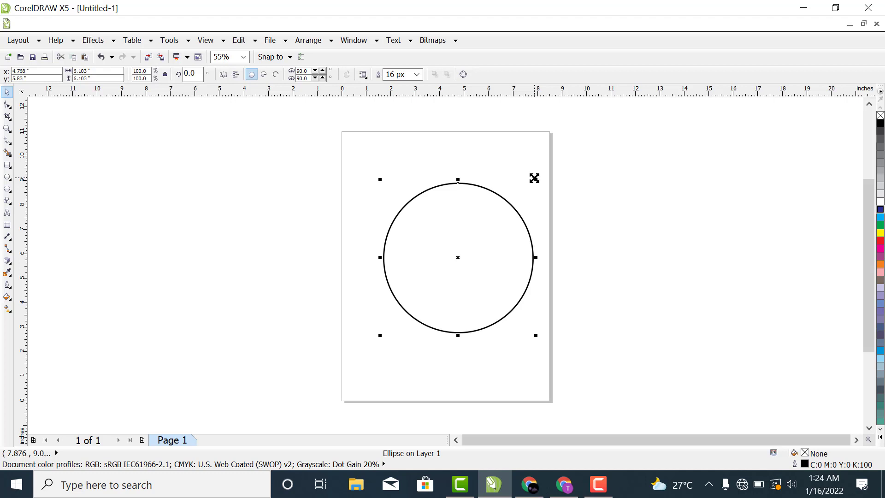
# Step: Create two smaller concentric copies of the circle, about 4.3 and 2.75 inches in diameter
pyautogui.moveTo(534, 178); pyautogui.dragTo(524, 199)
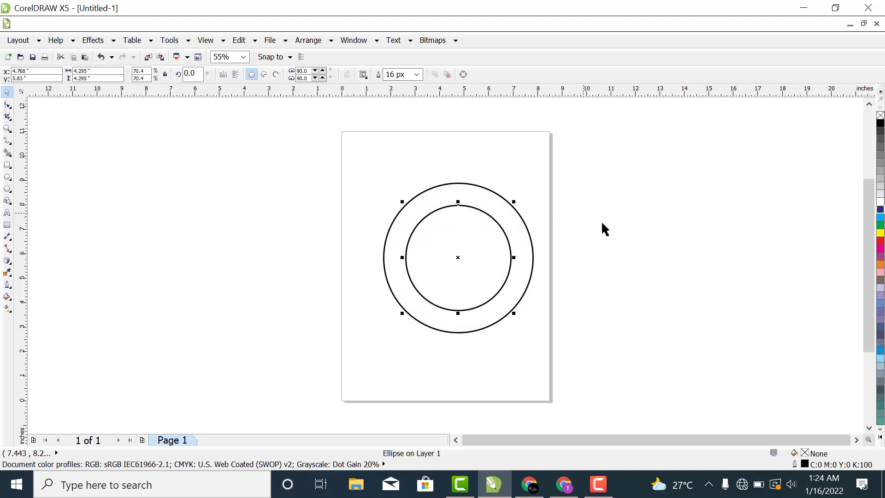
pyautogui.click(618, 277)
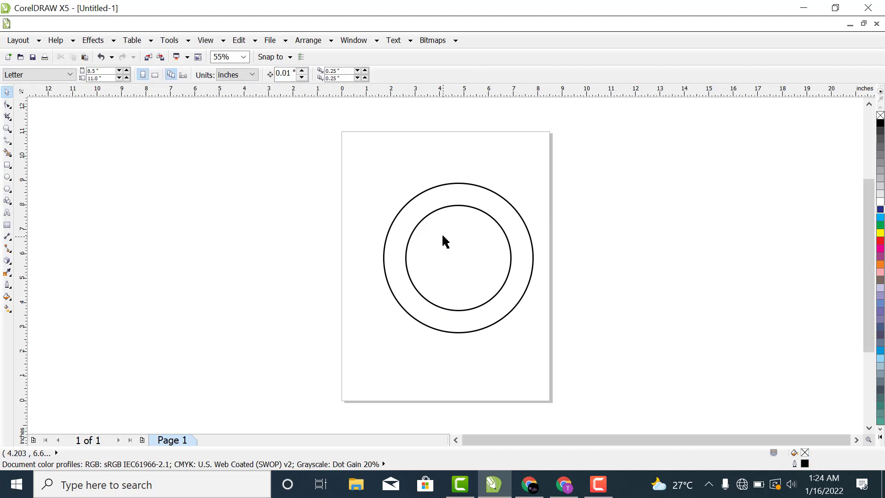
pyautogui.click(473, 207)
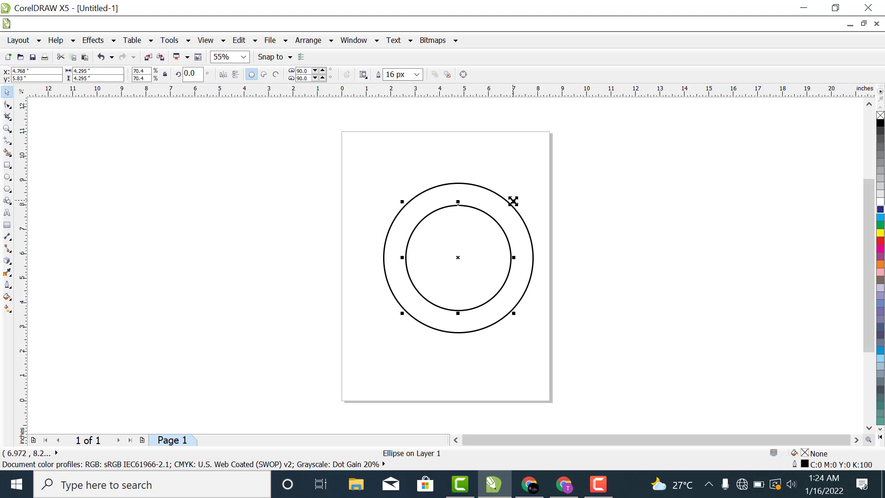
pyautogui.moveTo(514, 201); pyautogui.dragTo(501, 220)
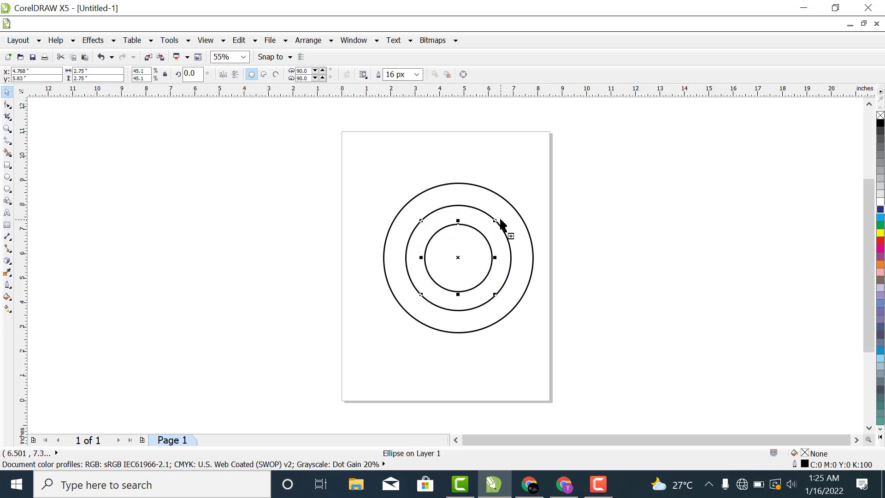
pyautogui.click(651, 232)
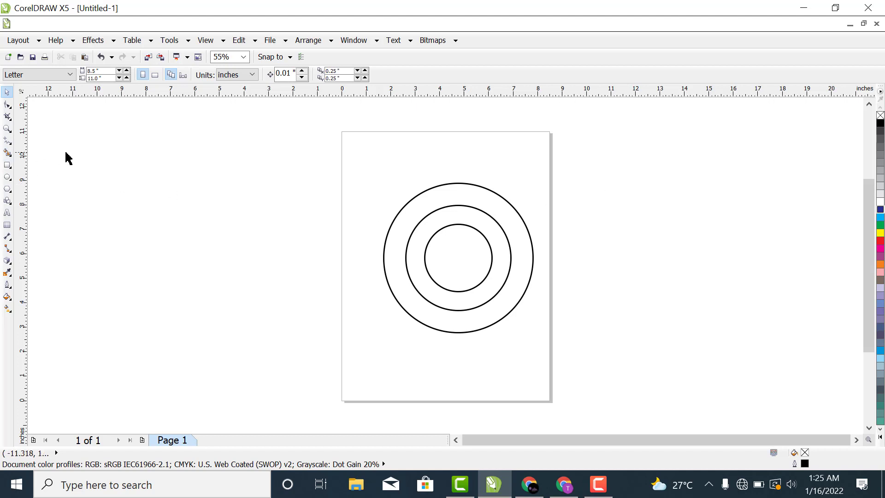
# Step: Draw a thin vertical rectangle about 0.14 by 1.58 inches across the top of the outer ring and fill it cyan
pyautogui.click(7, 129)
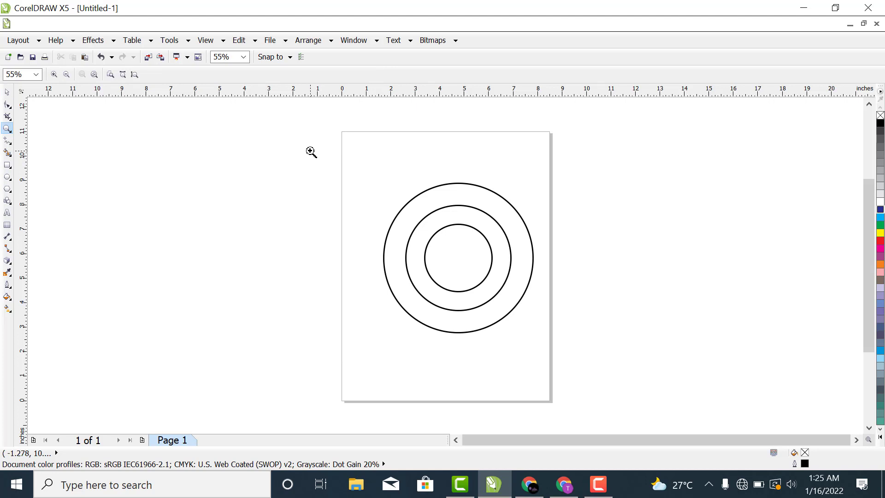
pyautogui.moveTo(308, 149); pyautogui.dragTo(648, 381)
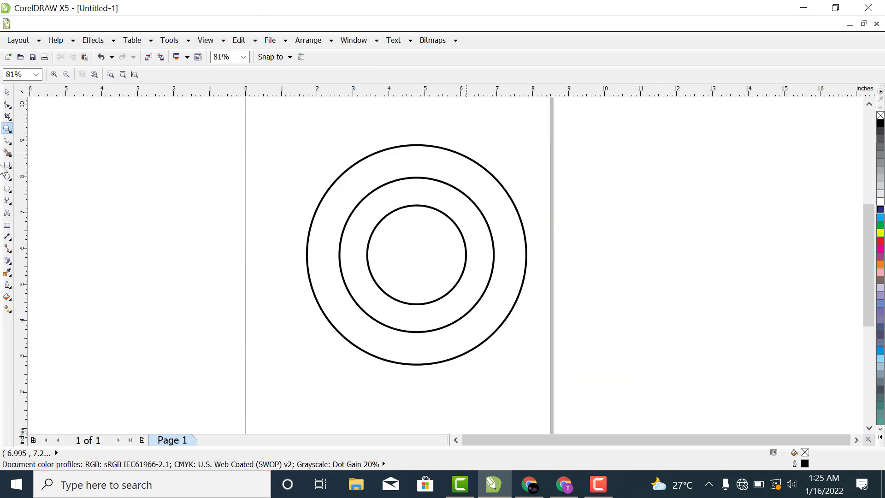
pyautogui.click(7, 92)
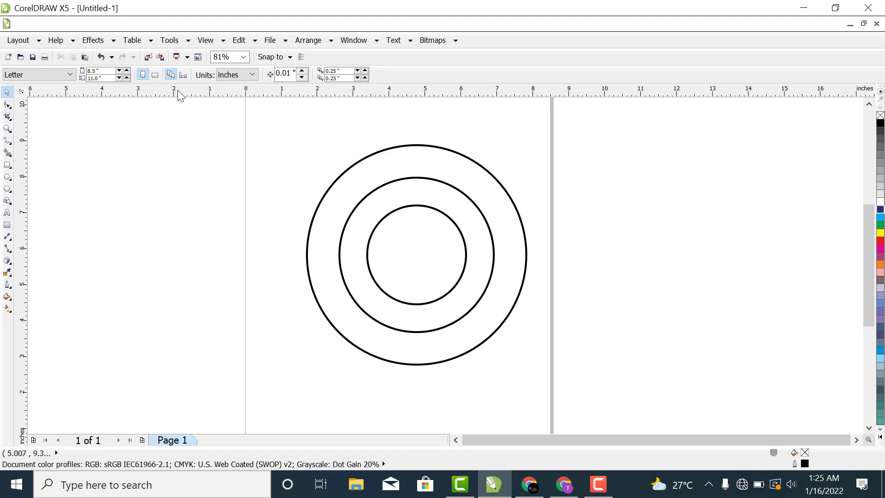
pyautogui.click(7, 165)
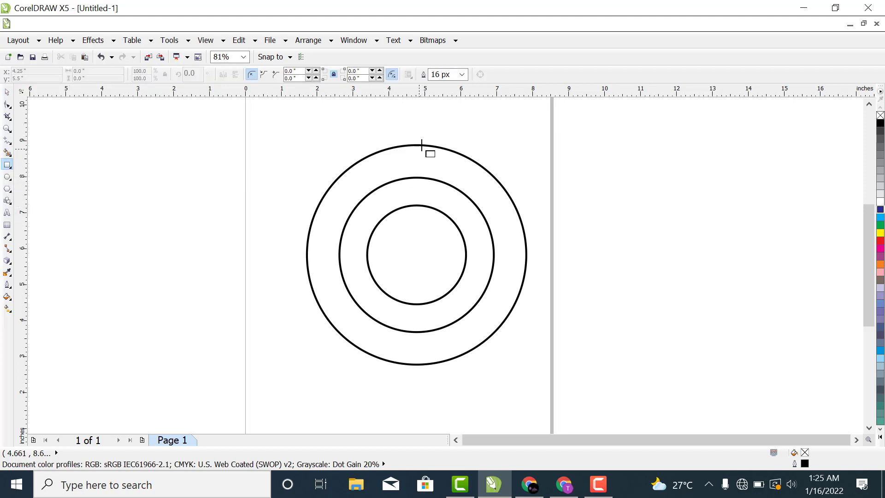
pyautogui.moveTo(412, 138); pyautogui.dragTo(417, 197)
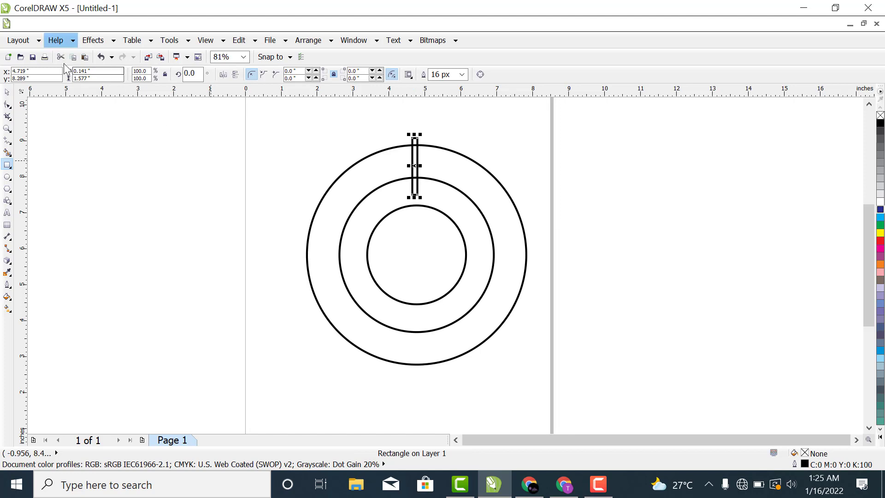
pyautogui.click(7, 92)
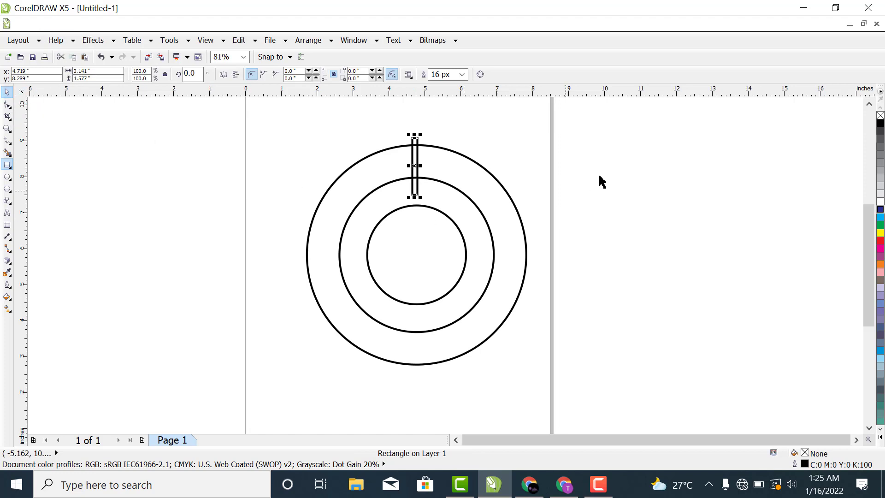
pyautogui.click(881, 216)
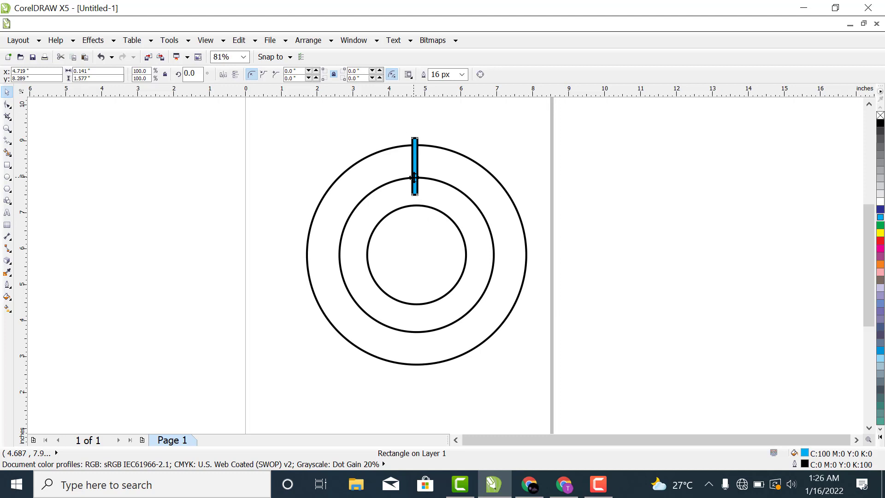
# Step: Duplicate the cyan bar across the bottom of the outer ring and line it up vertically under the top bar
pyautogui.moveTo(414, 177); pyautogui.dragTo(408, 361)
pyautogui.rightClick(407, 361)
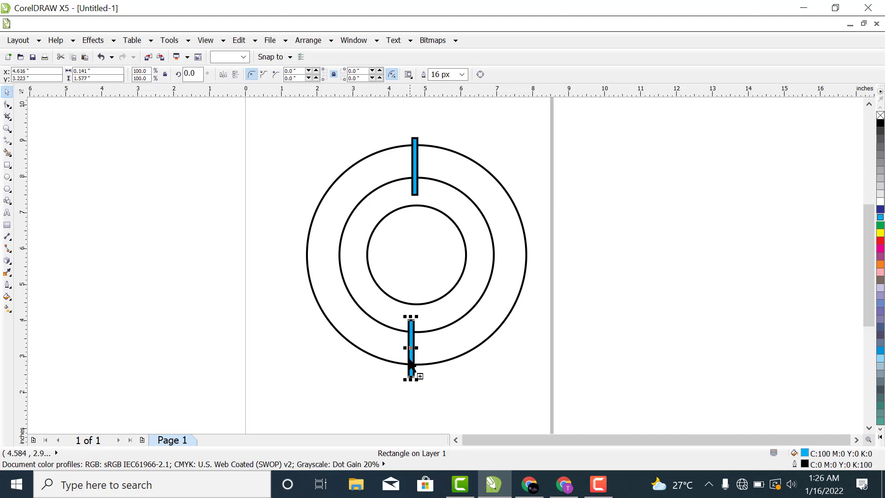
pyautogui.click(663, 325)
pyautogui.click(408, 363)
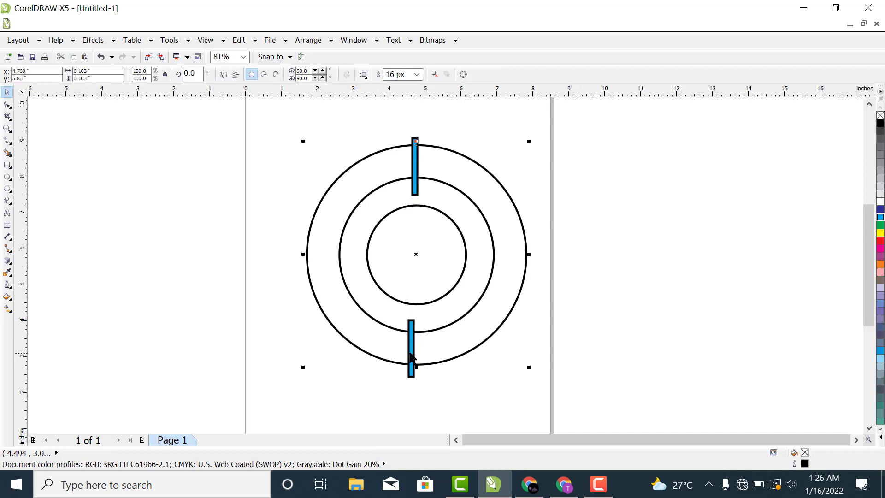
pyautogui.click(411, 352)
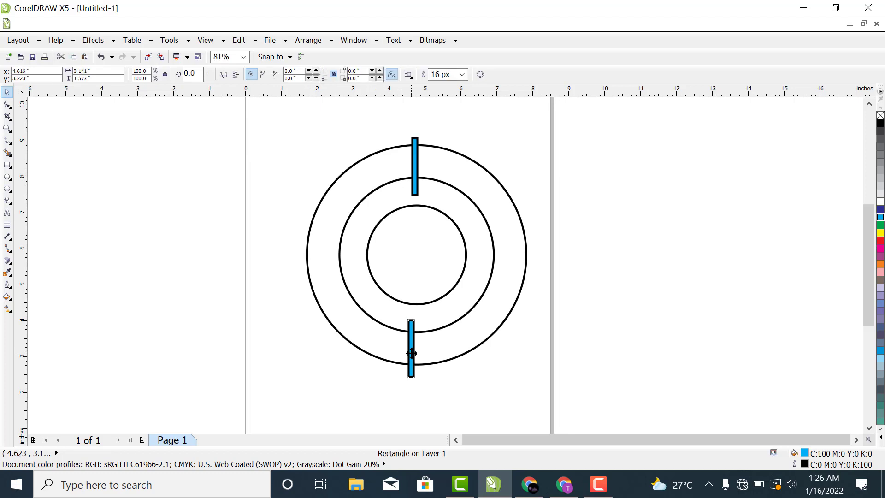
pyautogui.moveTo(411, 354); pyautogui.dragTo(415, 353)
pyautogui.moveTo(414, 354); pyautogui.dragTo(414, 353)
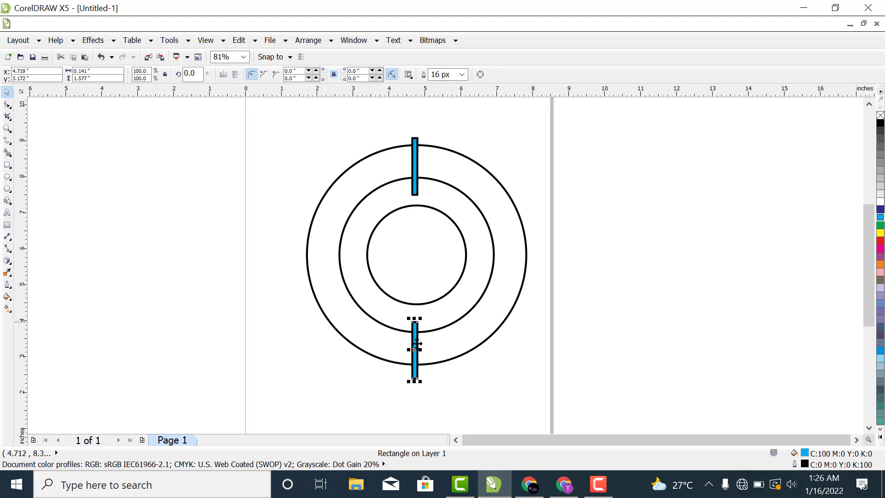
pyautogui.click(642, 284)
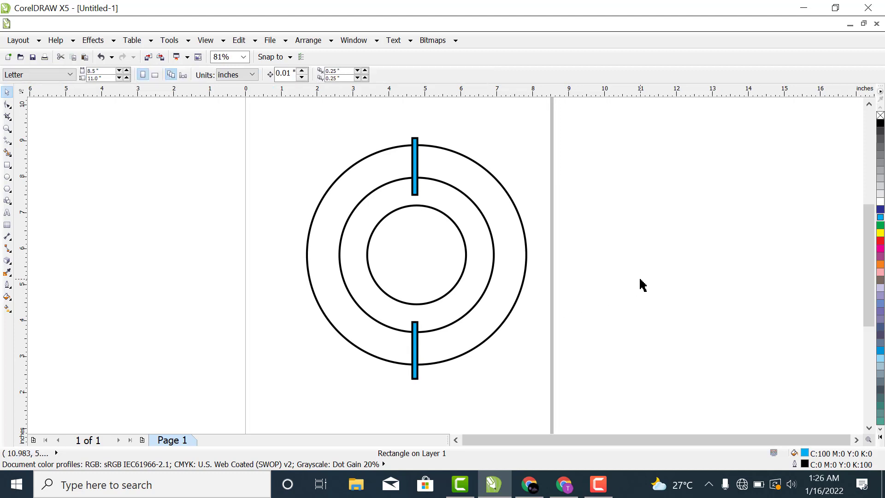
# Step: Copy and paste the bottom bar and place the copy outside the outer circle's lower left edge
pyautogui.click(417, 355)
pyautogui.click(417, 355)
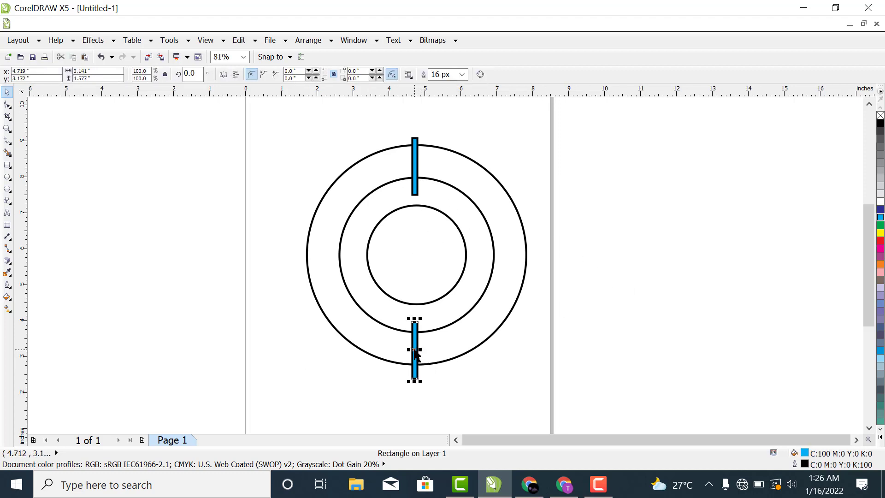
pyautogui.moveTo(414, 350); pyautogui.dragTo(309, 298)
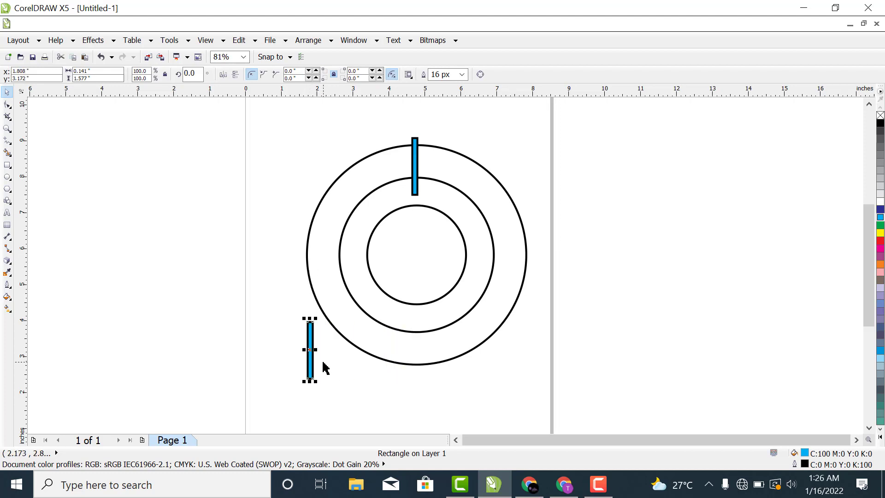
pyautogui.hotkey('ctrl', 'z')
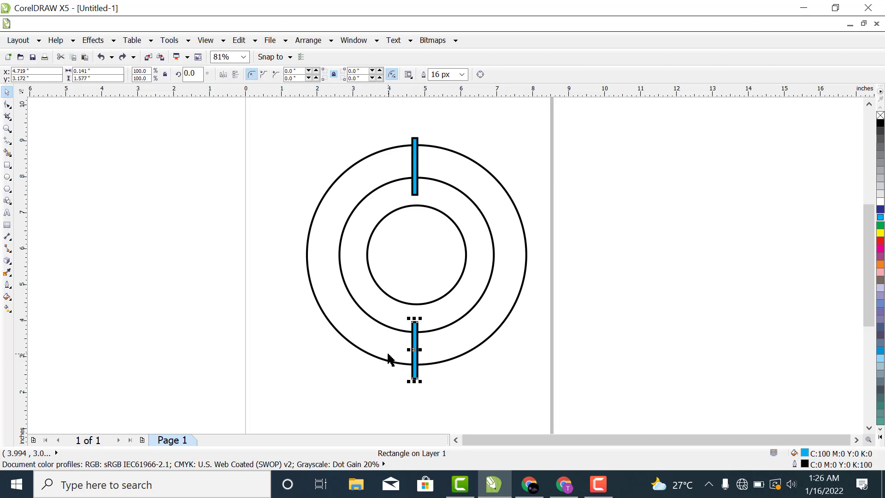
pyautogui.hotkey('ctrl', 'c')
pyautogui.hotkey('ctrl', 'v')
pyautogui.moveTo(414, 349); pyautogui.dragTo(302, 333)
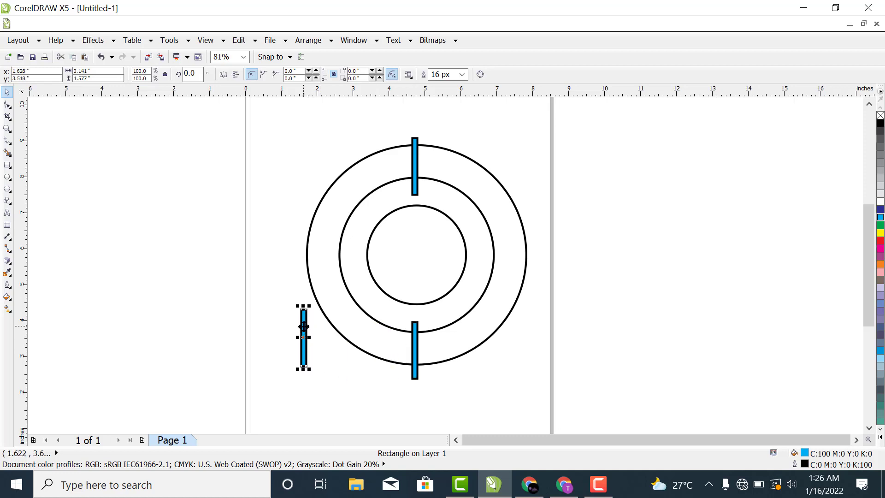
# Step: Rotate the pasted bar to a nearly horizontal angle of about 87.7 degrees
pyautogui.click(304, 326)
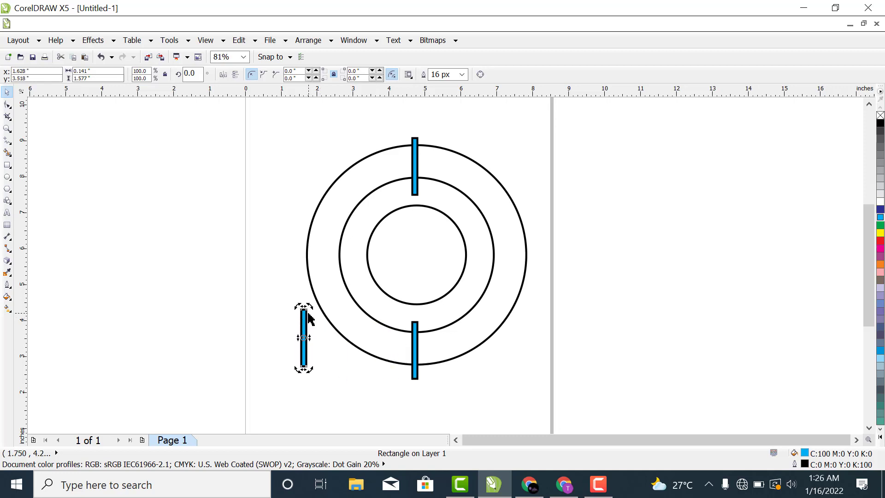
pyautogui.moveTo(308, 308); pyautogui.dragTo(257, 331)
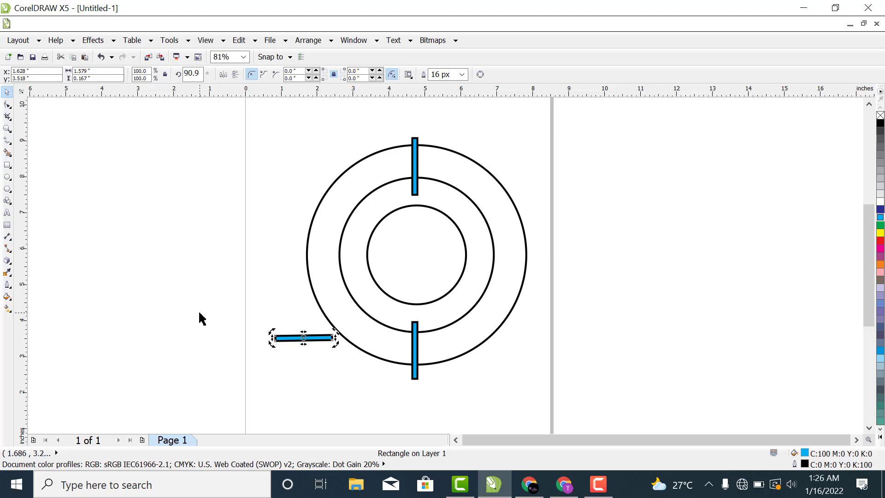
pyautogui.click(258, 348)
pyautogui.click(301, 339)
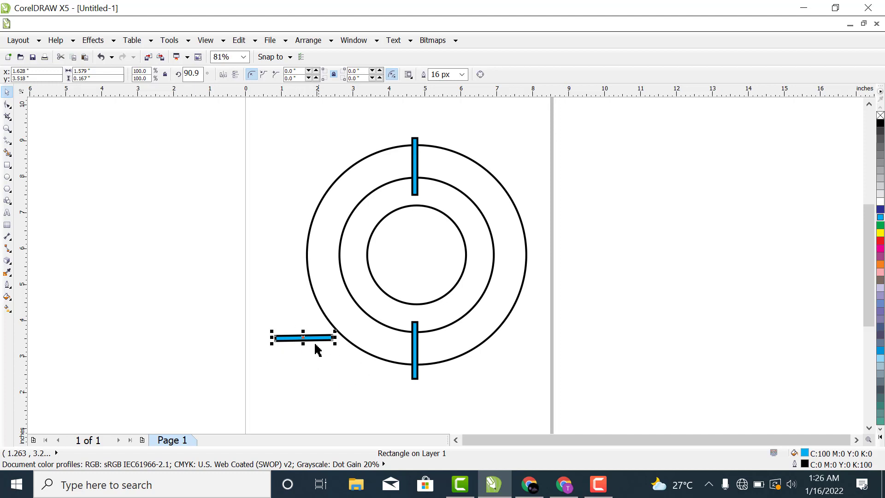
pyautogui.click(310, 337)
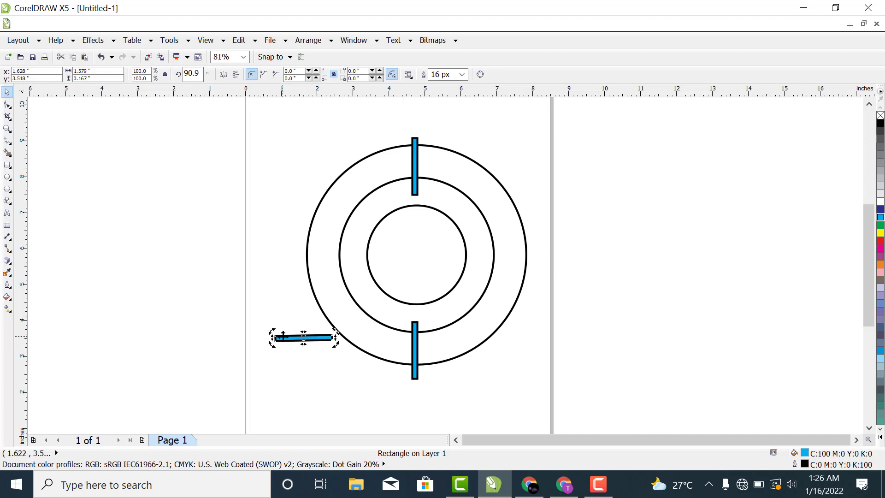
pyautogui.moveTo(269, 333); pyautogui.dragTo(269, 331)
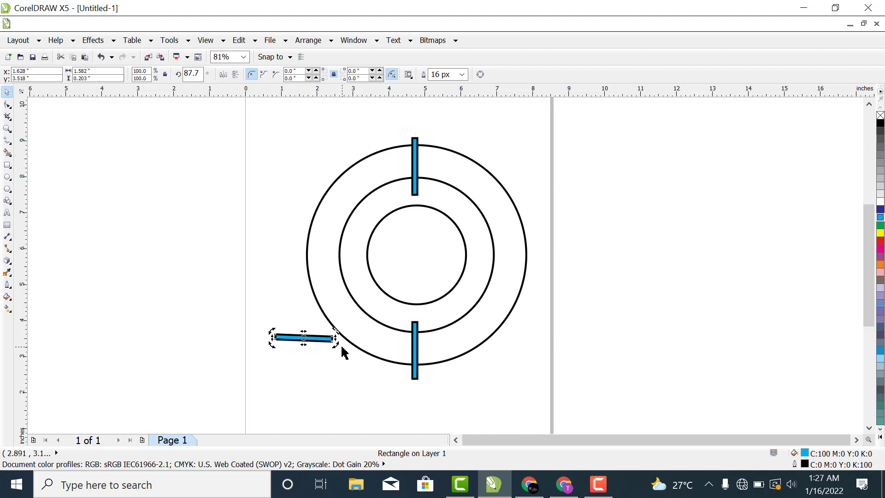
# Step: Adjust the pasted bar's rotation to about 88.6 degrees and place it across the left side of the outer ring
pyautogui.moveTo(336, 344); pyautogui.dragTo(356, 232)
pyautogui.click(660, 323)
pyautogui.click(346, 242)
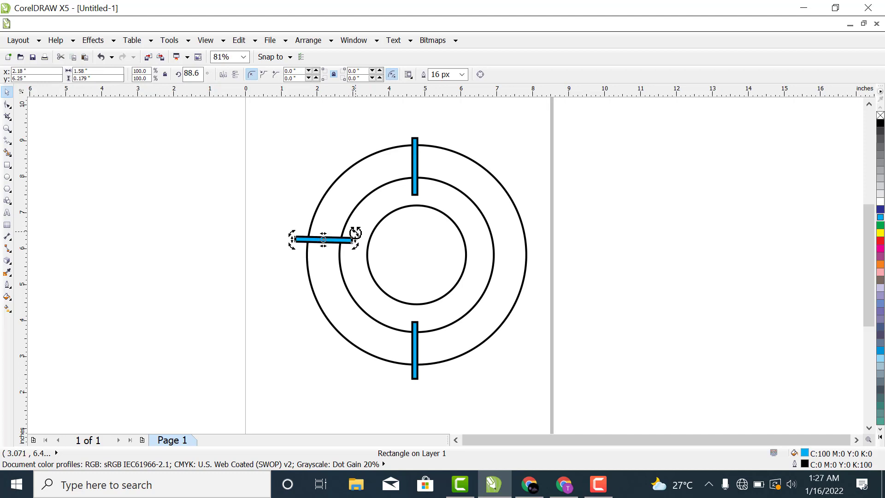
pyautogui.click(153, 271)
# Step: Duplicate the left bar onto the right side of the outer ring, rotate it to about 67.5 degrees and shift it slightly down
pyautogui.click(336, 241)
pyautogui.moveTo(341, 241); pyautogui.dragTo(526, 252)
pyautogui.click(534, 252)
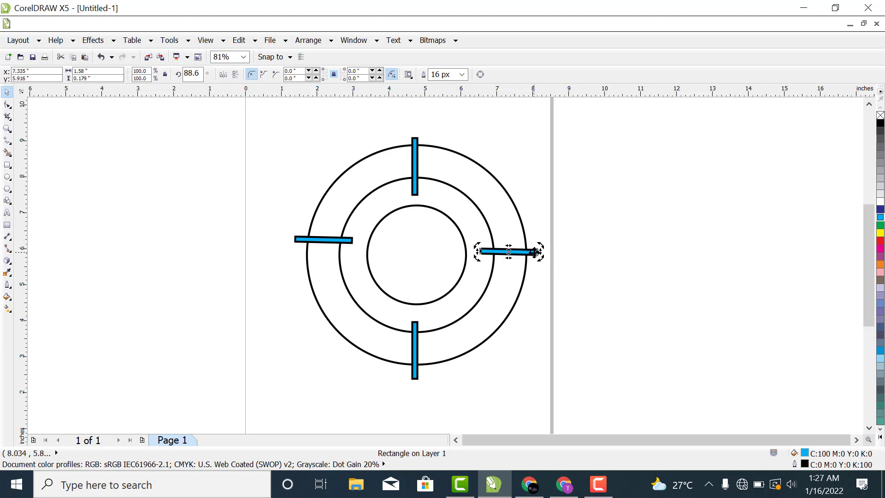
pyautogui.moveTo(539, 245); pyautogui.dragTo(539, 256)
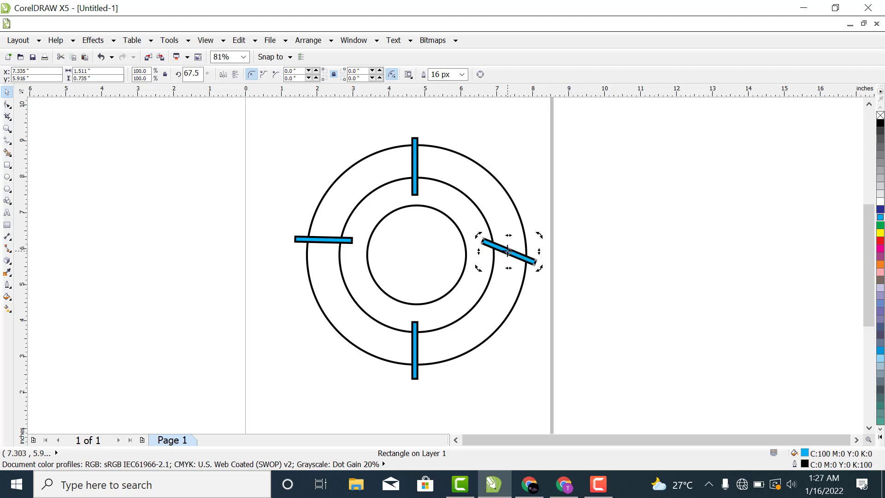
pyautogui.click(544, 208)
pyautogui.click(504, 252)
pyautogui.moveTo(504, 249); pyautogui.dragTo(505, 262)
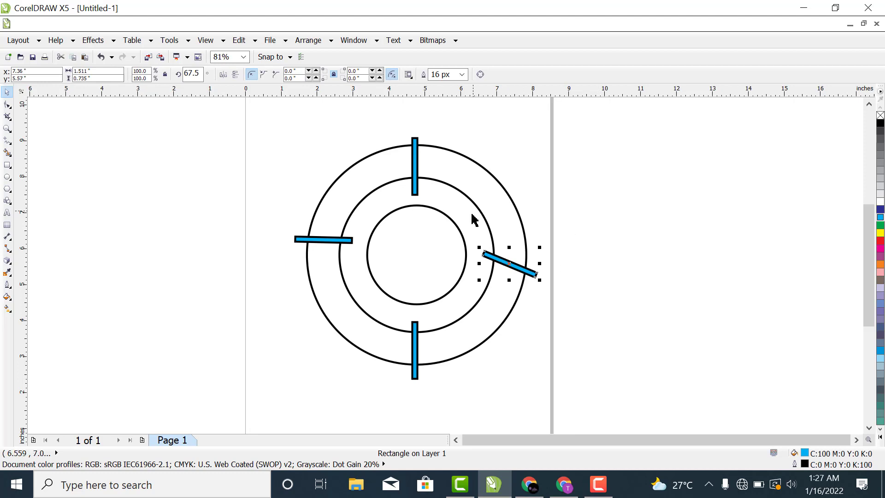
pyautogui.click(621, 235)
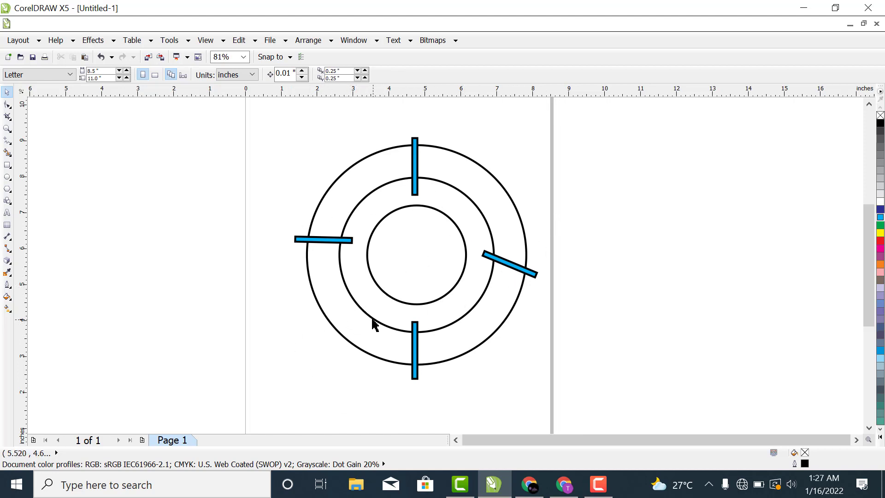
pyautogui.click(331, 328)
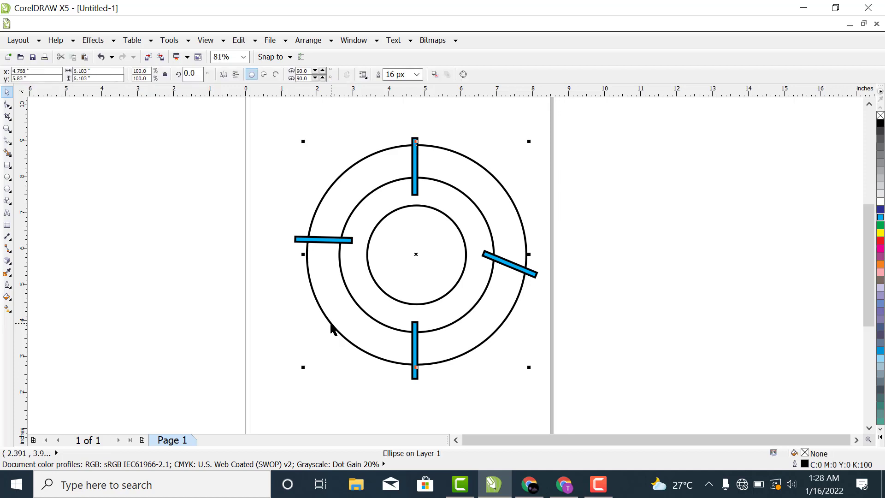
pyautogui.keyDown('shift'); pyautogui.click(358, 304); pyautogui.keyUp('shift')
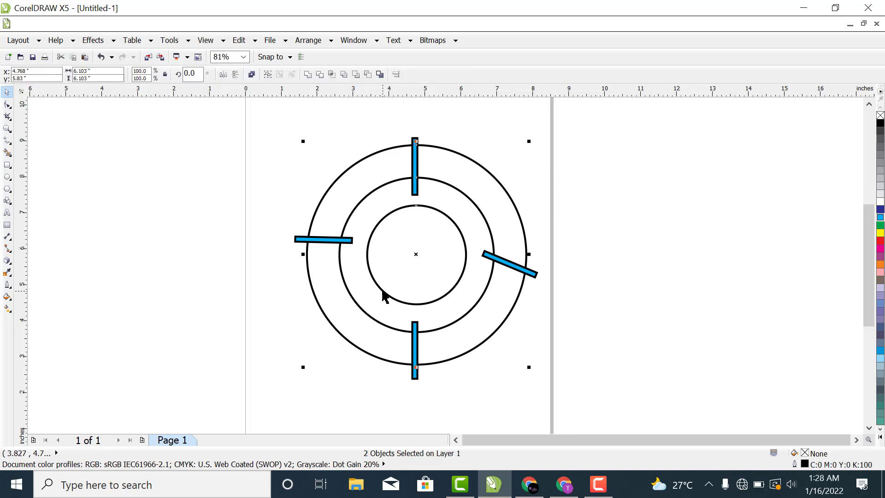
pyautogui.click(559, 271)
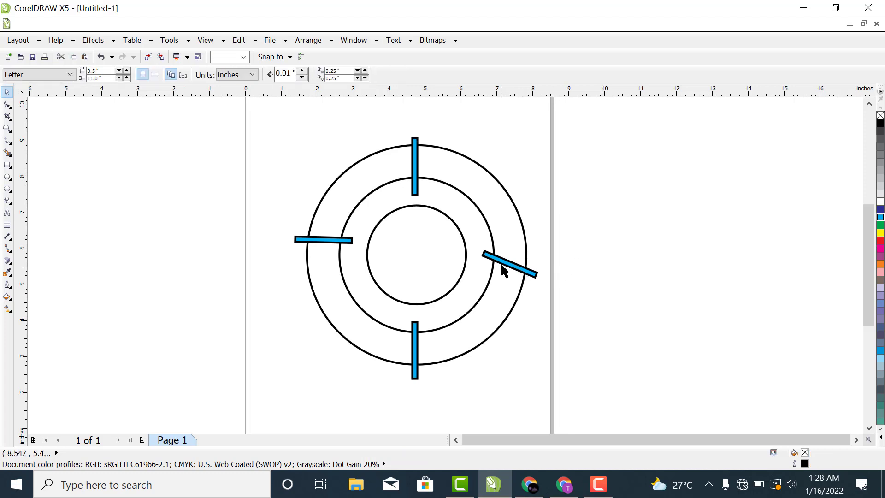
# Step: Combine the outer, middle and inner circles into a single curve object
pyautogui.click(484, 349)
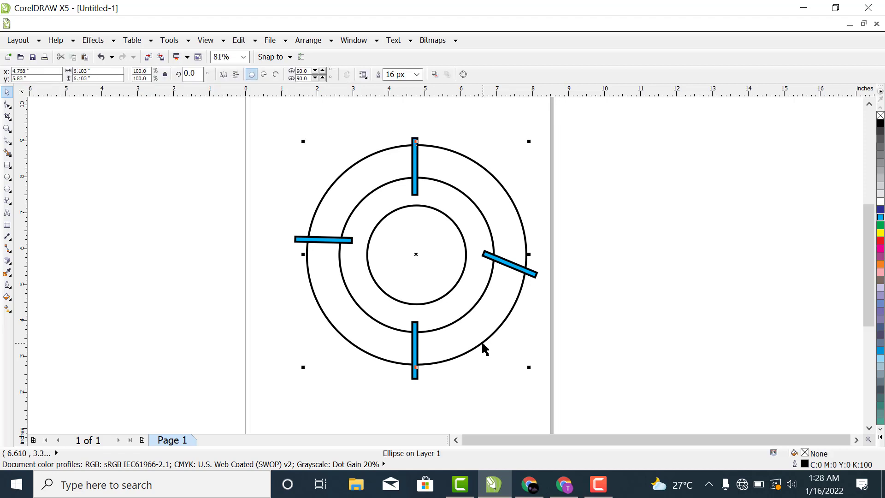
pyautogui.keyDown('shift'); pyautogui.click(467, 315); pyautogui.keyUp('shift')
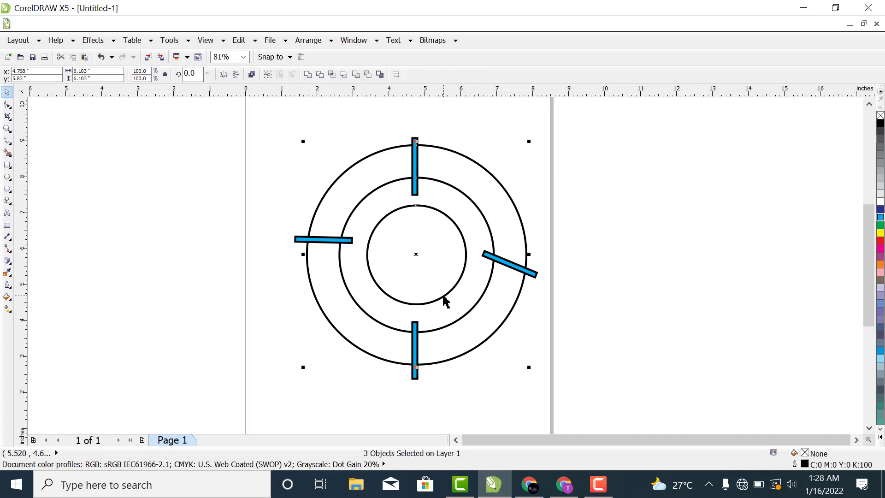
pyautogui.click(252, 75)
pyautogui.click(538, 228)
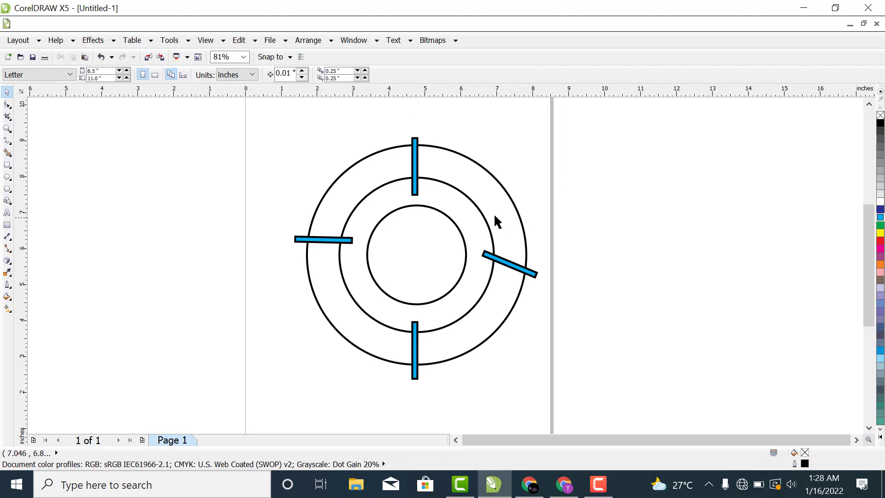
pyautogui.click(480, 213)
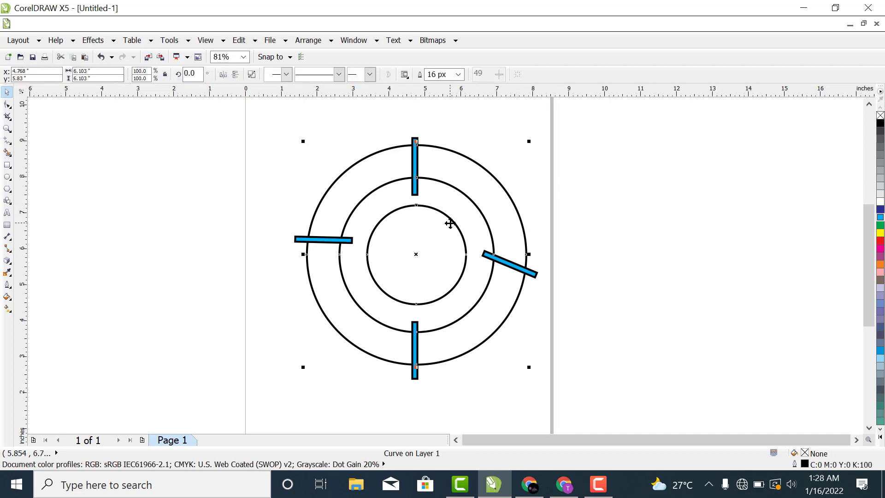
pyautogui.click(640, 227)
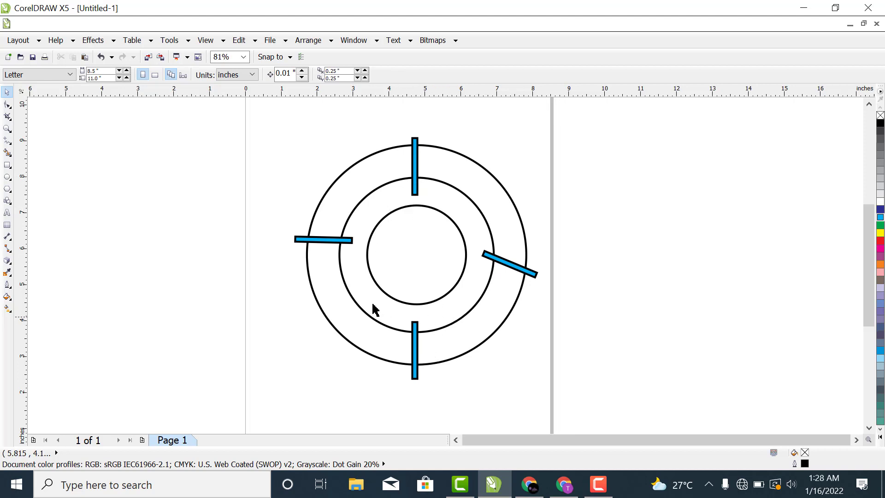
# Step: Weld the four cyan bars crossing the outer ring into one object
pyautogui.click(416, 355)
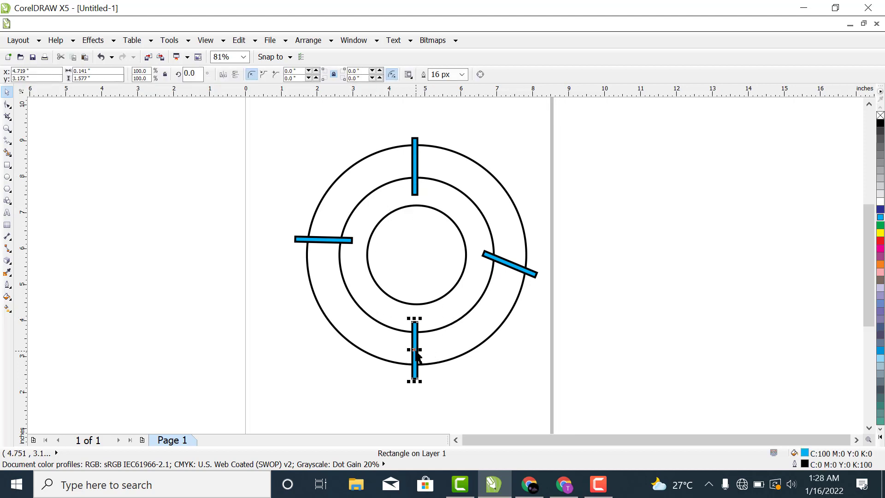
pyautogui.keyDown('shift'); pyautogui.click(337, 241); pyautogui.keyUp('shift')
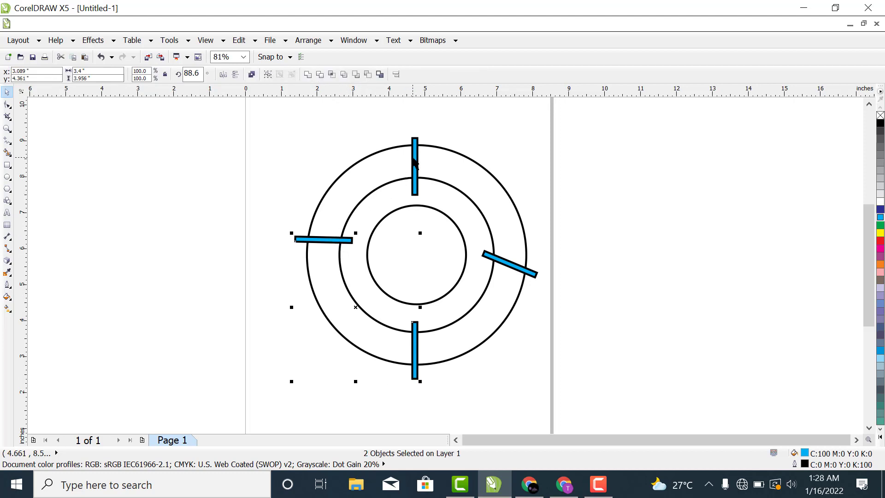
pyautogui.keyDown('shift'); pyautogui.click(511, 269); pyautogui.keyUp('shift')
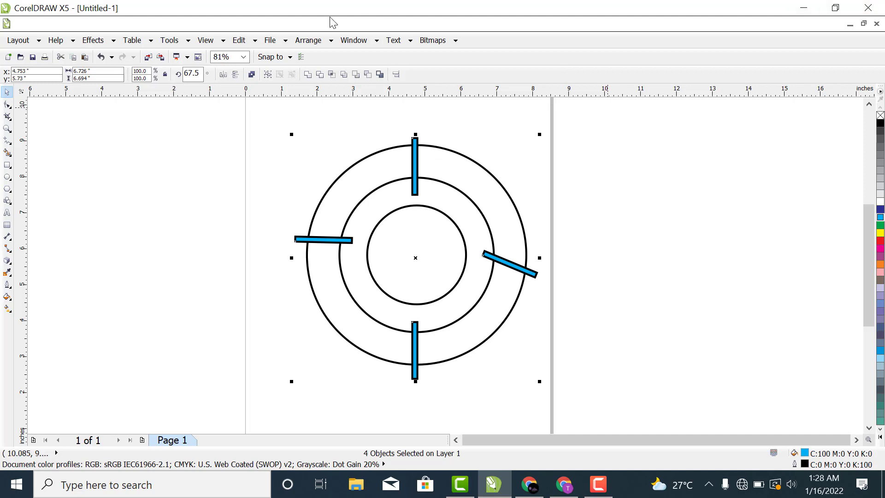
pyautogui.click(308, 76)
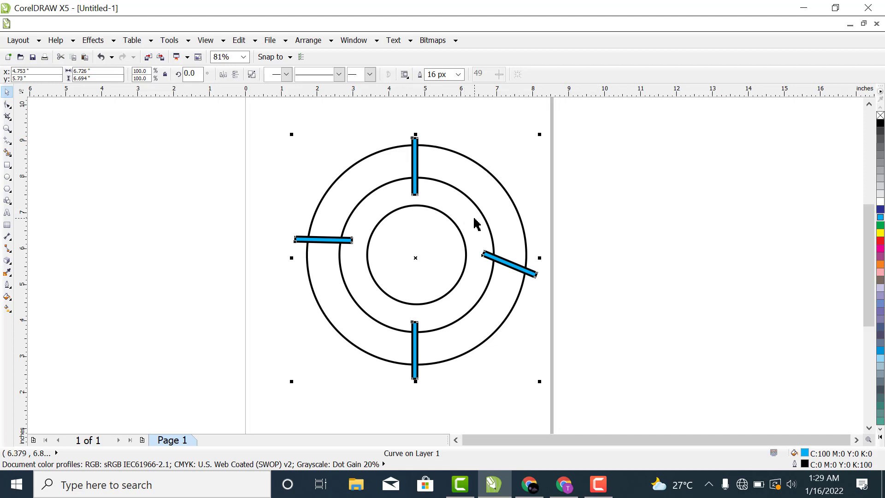
# Step: Trim the combined circles with the welded bars and delete the bars, leaving four gaps in the outer ring
pyautogui.keyDown('shift'); pyautogui.click(497, 183); pyautogui.keyUp('shift')
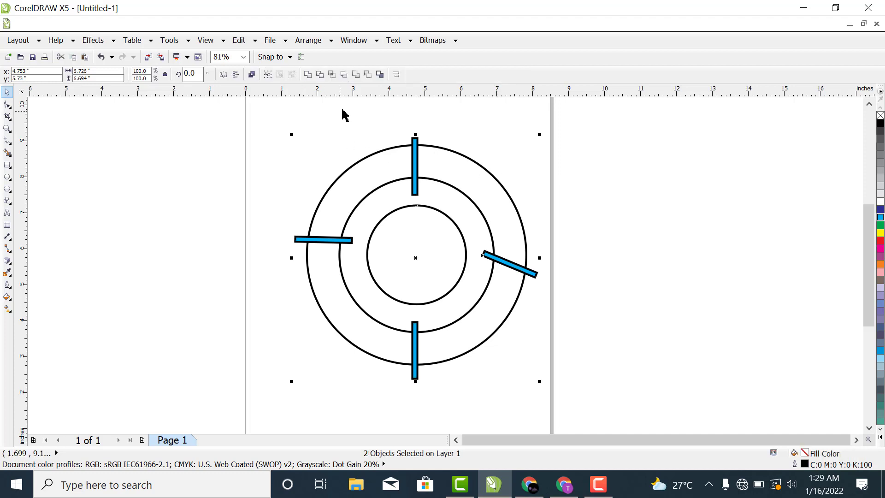
pyautogui.click(320, 76)
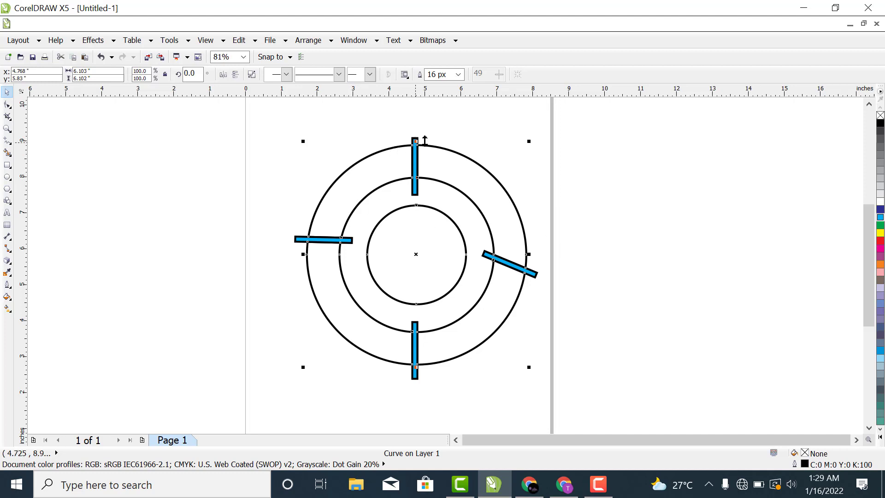
pyautogui.click(500, 140)
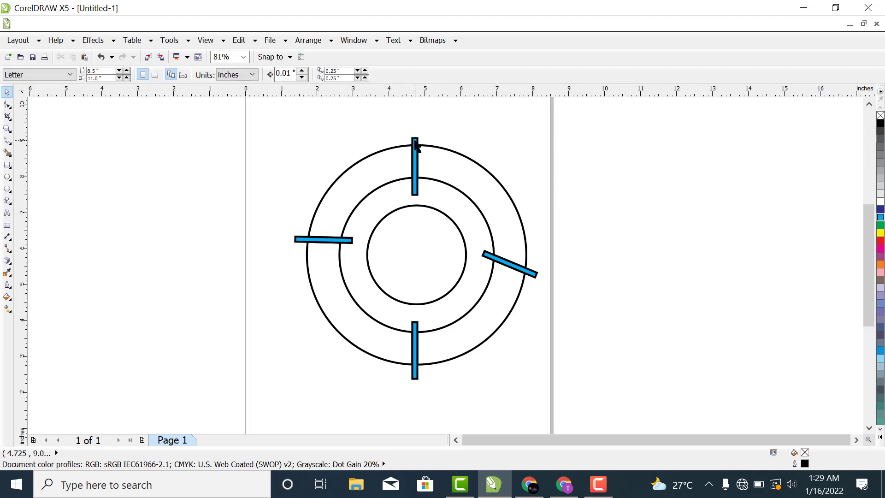
pyautogui.click(417, 146)
pyautogui.rightClick(415, 139)
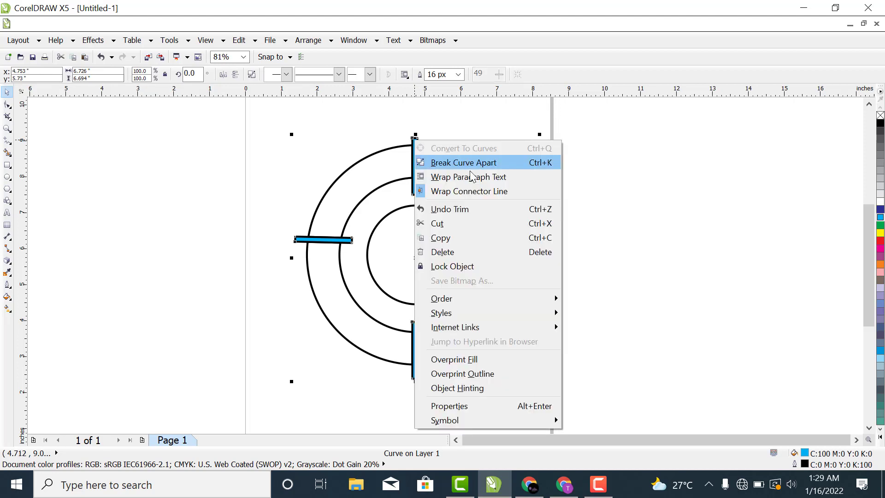
pyautogui.click(449, 257)
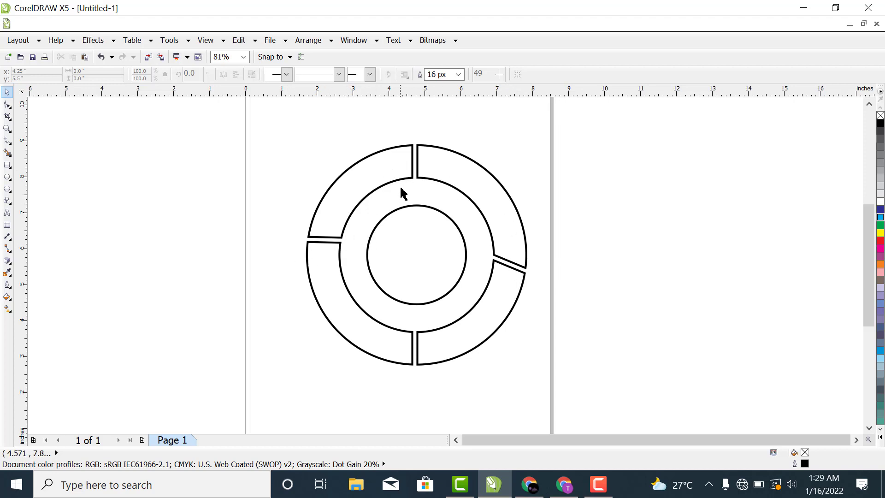
# Step: Flatten the trimmed circular design vertically to about 1.69 inches high and move it down to about y 5.55 inches
pyautogui.click(402, 356)
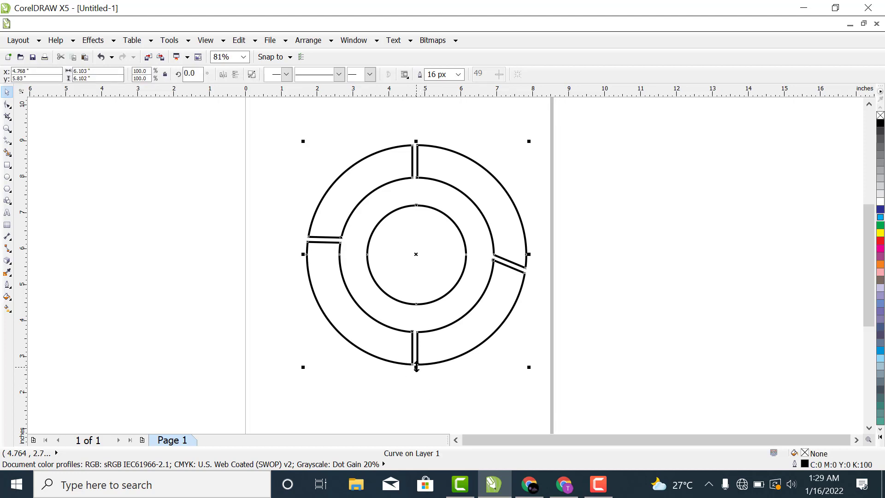
pyautogui.moveTo(416, 367); pyautogui.dragTo(415, 367)
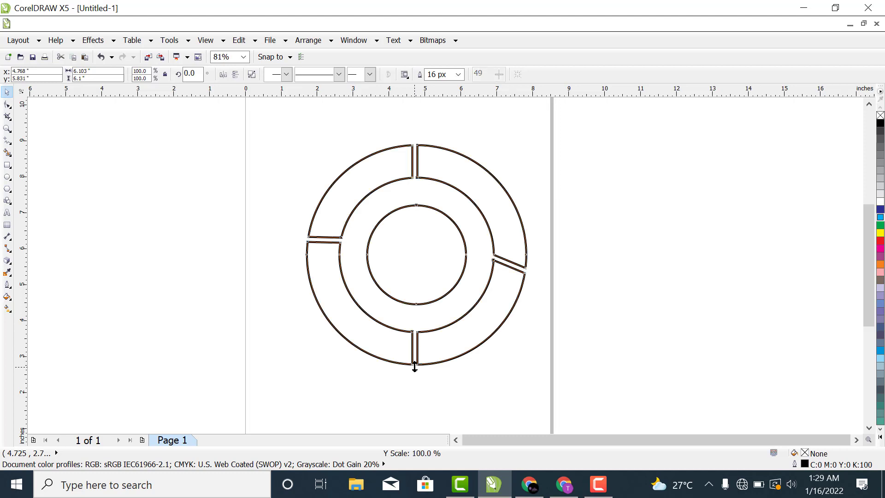
pyautogui.moveTo(415, 366); pyautogui.dragTo(419, 212)
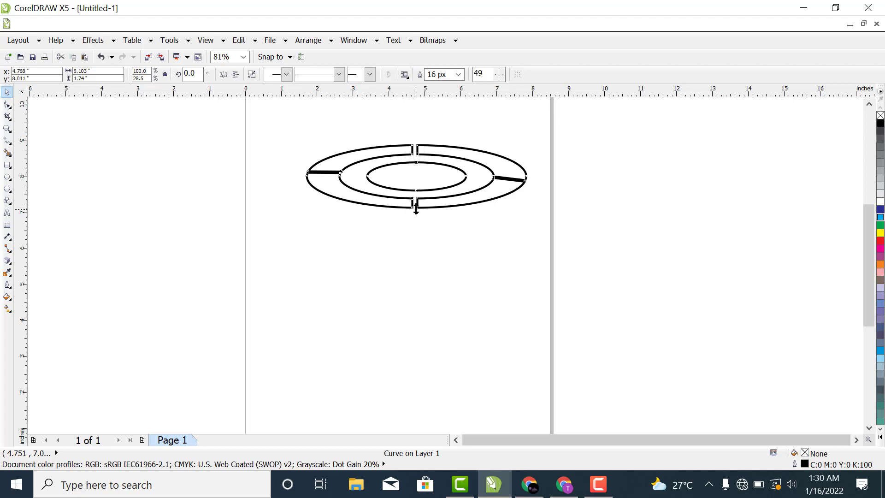
pyautogui.moveTo(416, 209); pyautogui.dragTo(416, 225)
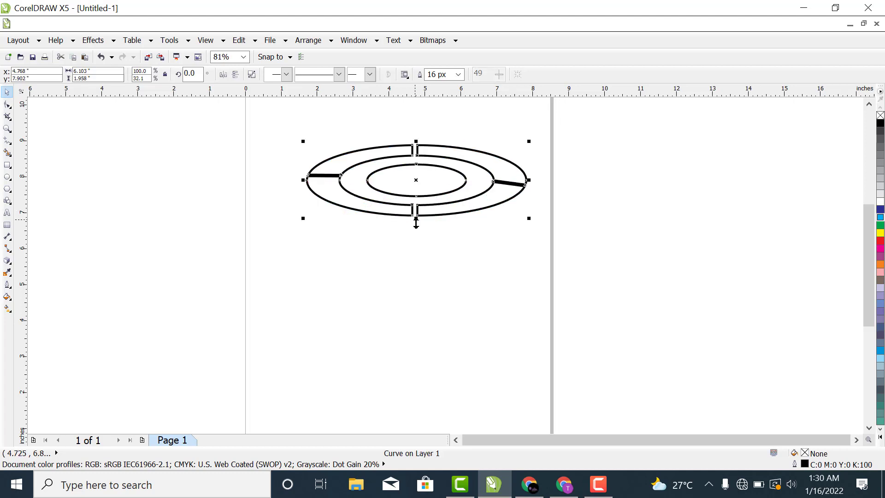
pyautogui.click(667, 267)
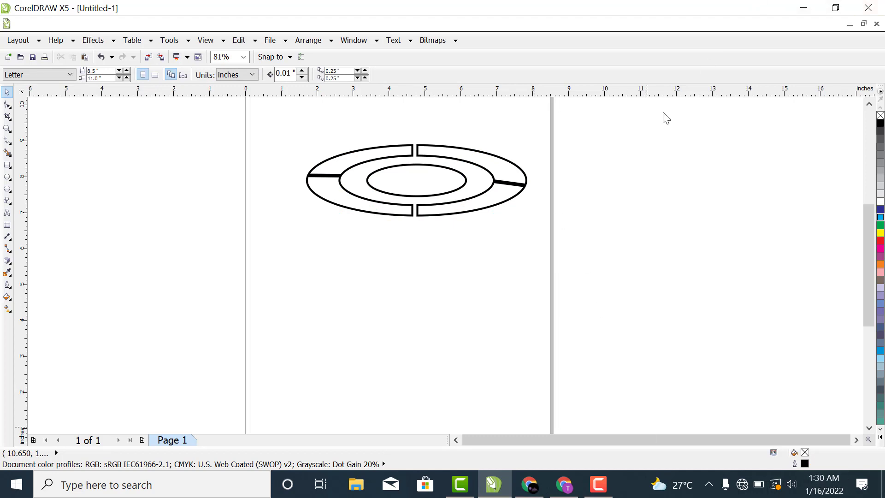
pyautogui.click(423, 213)
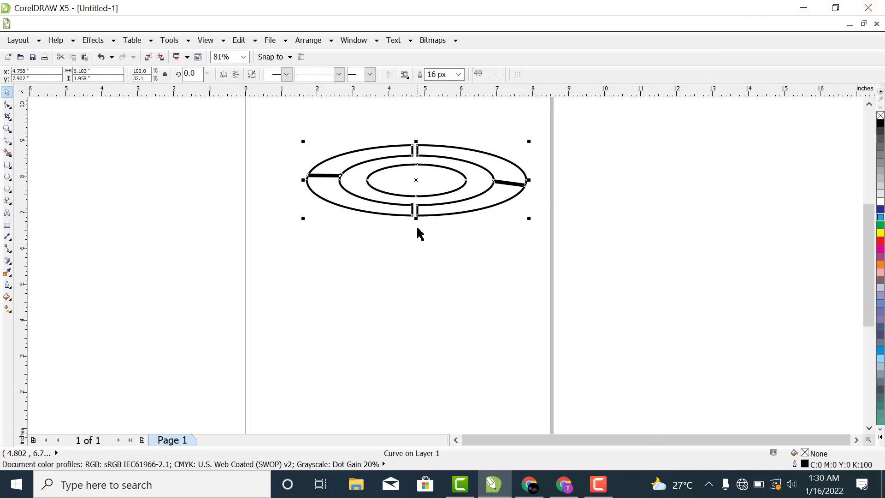
pyautogui.moveTo(417, 220); pyautogui.dragTo(416, 209)
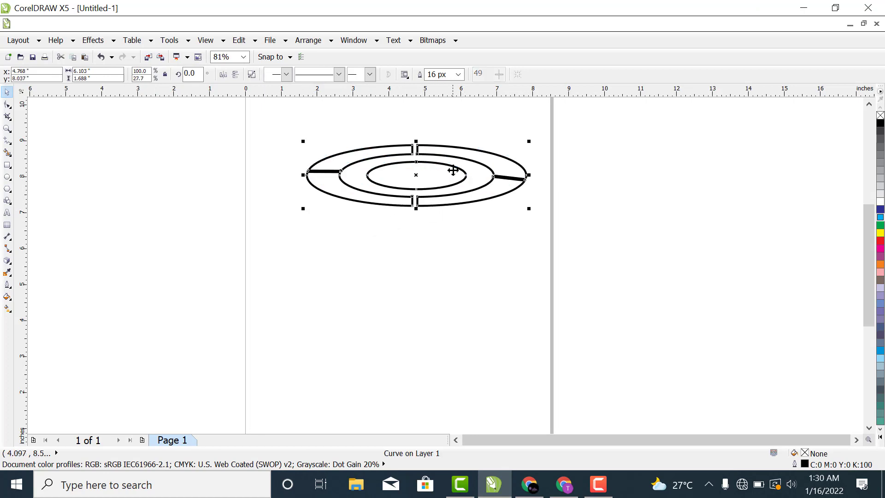
pyautogui.moveTo(463, 156); pyautogui.dragTo(456, 245)
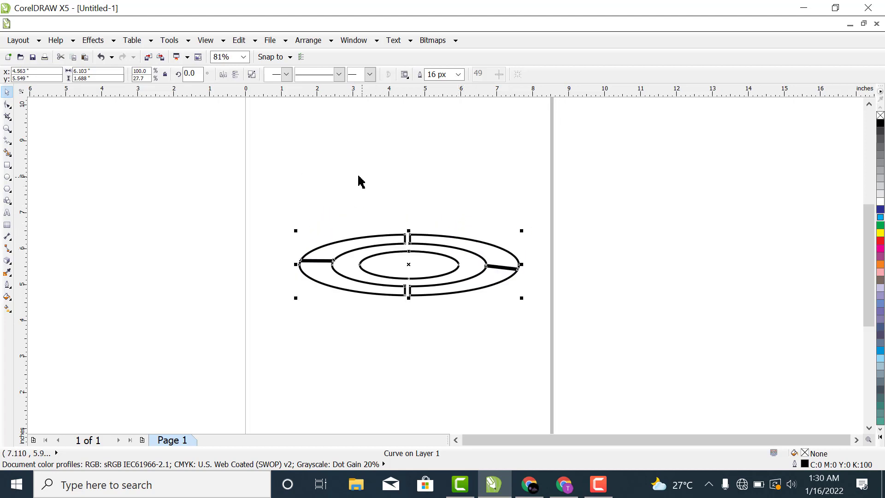
# Step: Fill the flattened ring segments and the central ellipse with 40% black
pyautogui.click(7, 129)
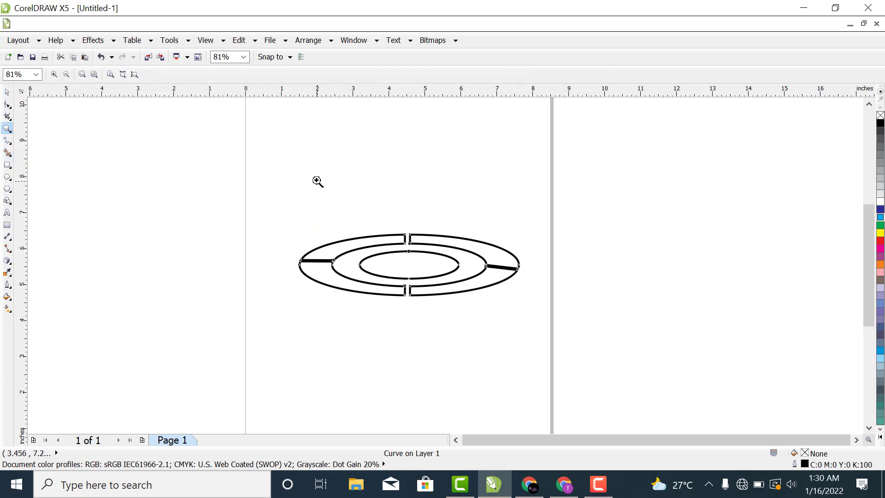
pyautogui.moveTo(204, 156); pyautogui.dragTo(694, 401)
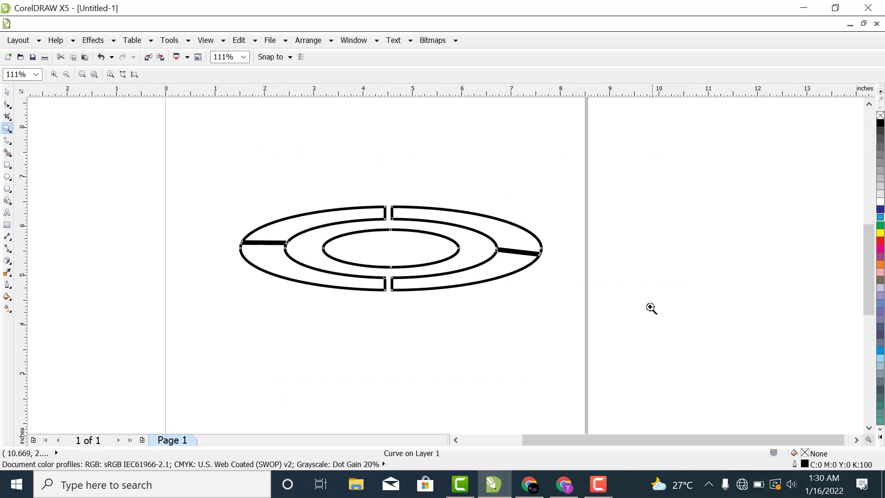
pyautogui.click(6, 92)
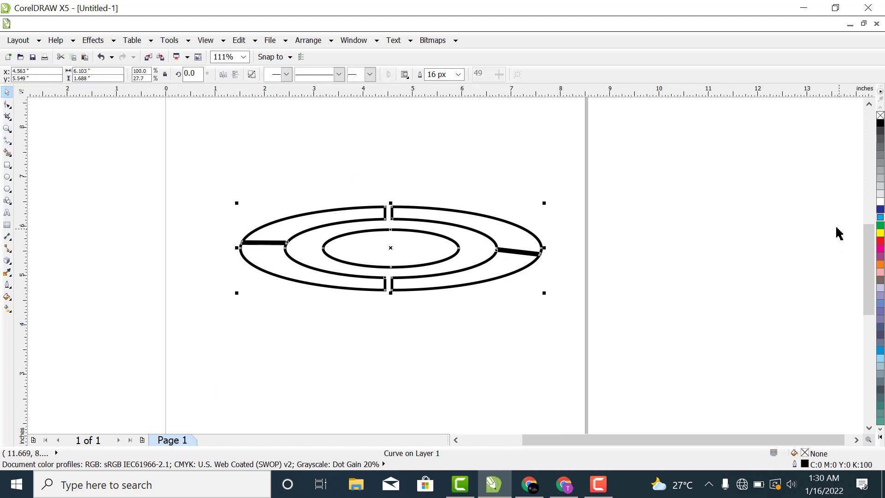
pyautogui.click(880, 171)
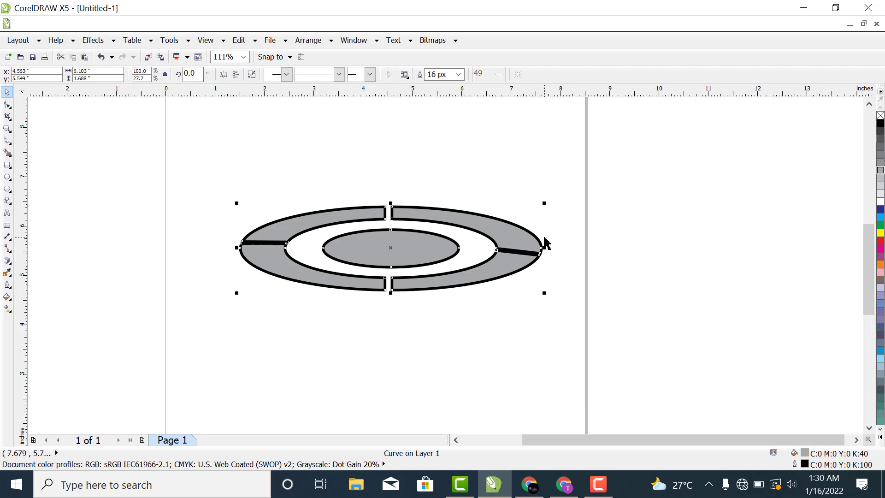
# Step: Break the grey design apart into separate pieces and move them all up to about y 6.01 inches
pyautogui.hotkey('ctrl', 'k')
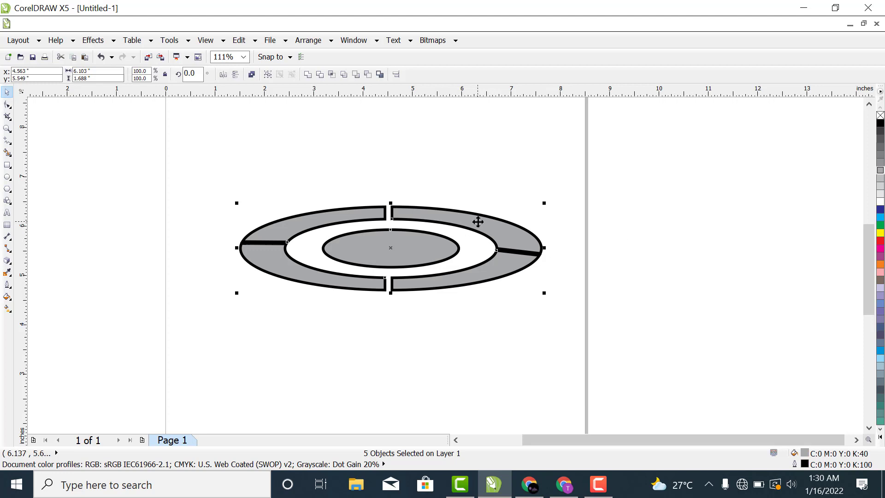
pyautogui.moveTo(478, 220); pyautogui.dragTo(484, 199)
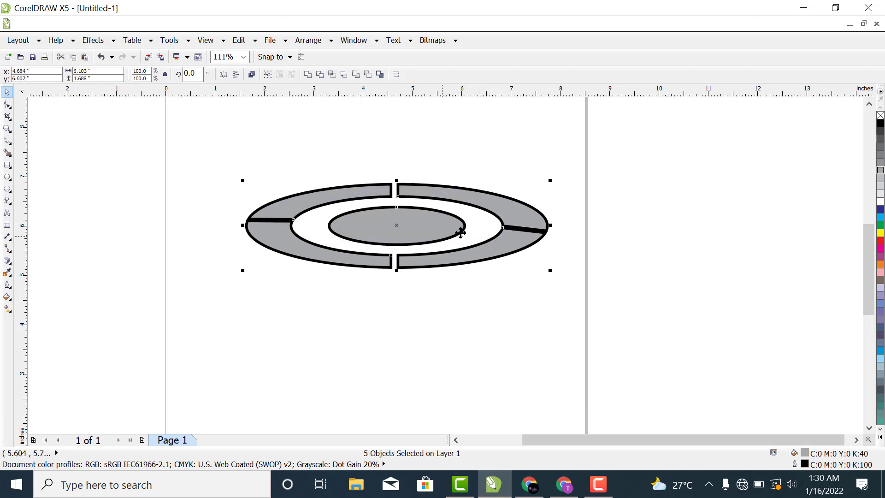
pyautogui.click(494, 252)
pyautogui.click(631, 239)
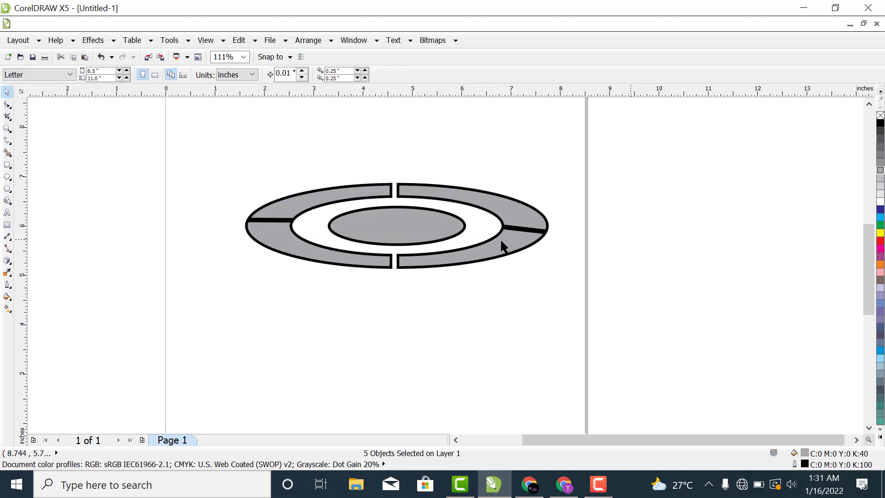
# Step: Try moving the upper-right ring segment away from the other pieces and undo the move
pyautogui.moveTo(504, 207); pyautogui.dragTo(507, 186)
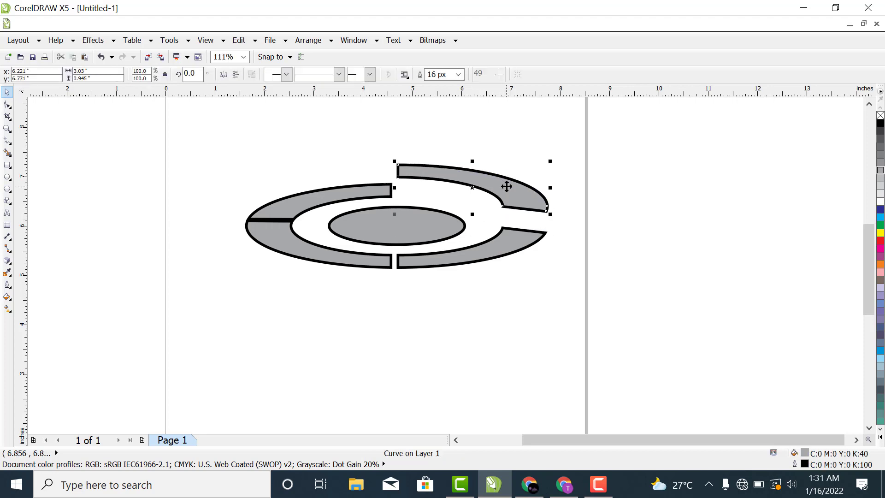
pyautogui.hotkey('ctrl', 'z')
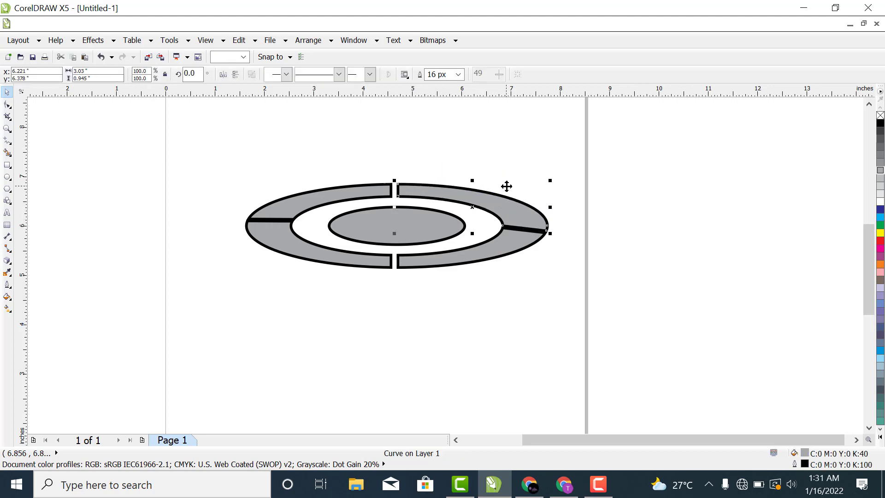
pyautogui.click(668, 247)
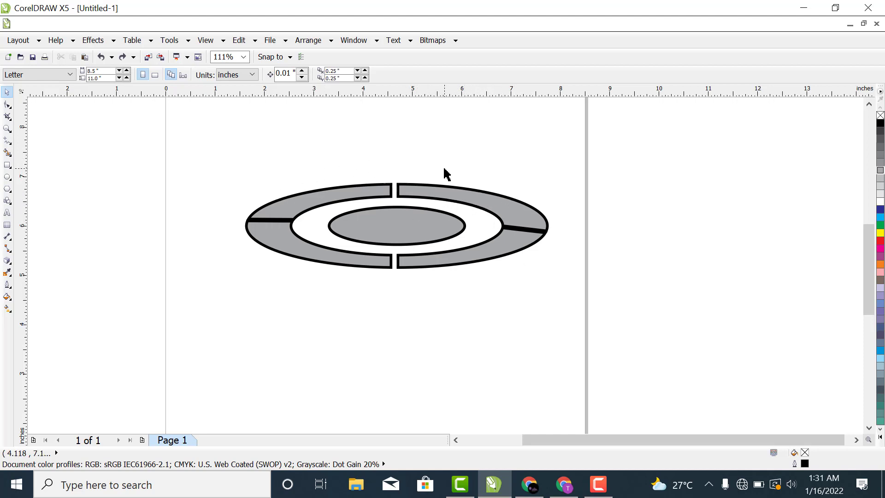
# Step: Try moving the two upper ring segments upward and undo both moves
pyautogui.click(243, 56)
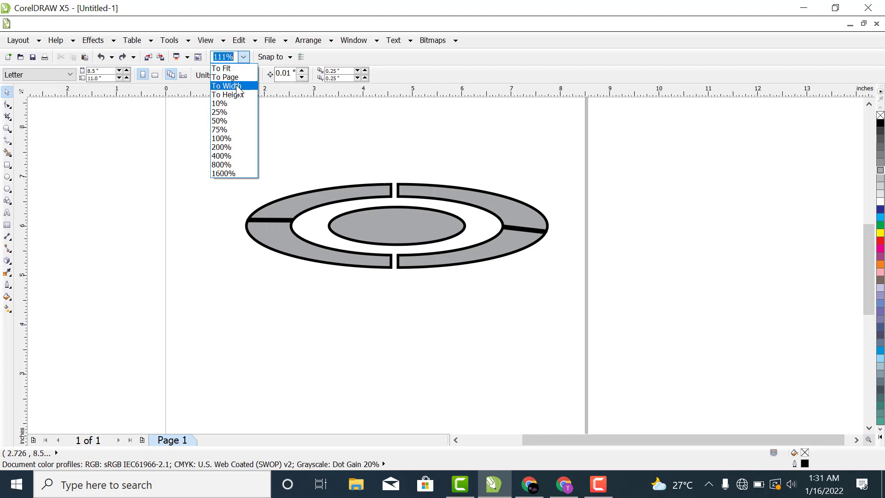
pyautogui.click(221, 139)
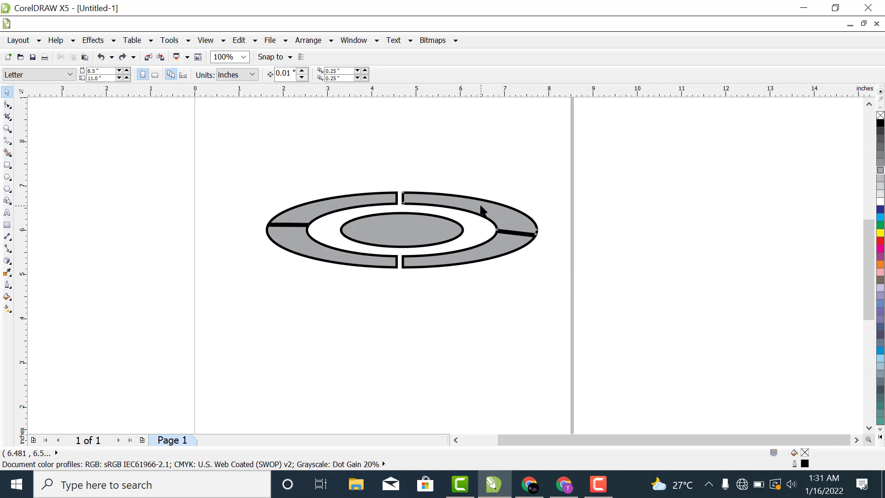
pyautogui.moveTo(481, 210); pyautogui.dragTo(479, 182)
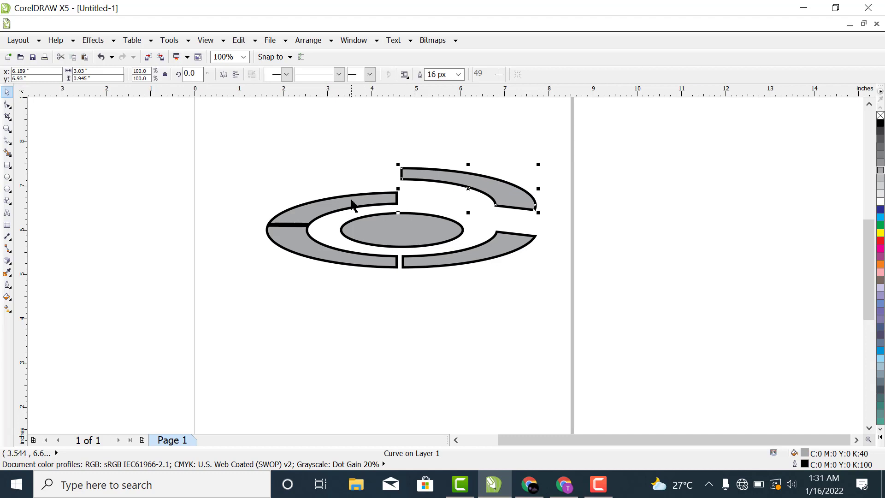
pyautogui.moveTo(352, 204); pyautogui.dragTo(352, 188)
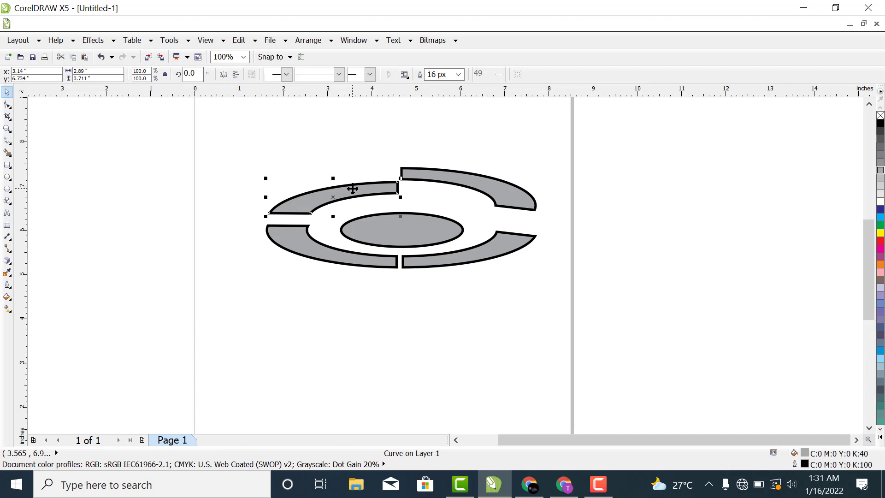
pyautogui.hotkey('ctrl', 'z')
pyautogui.hotkey('ctrl', 'z')
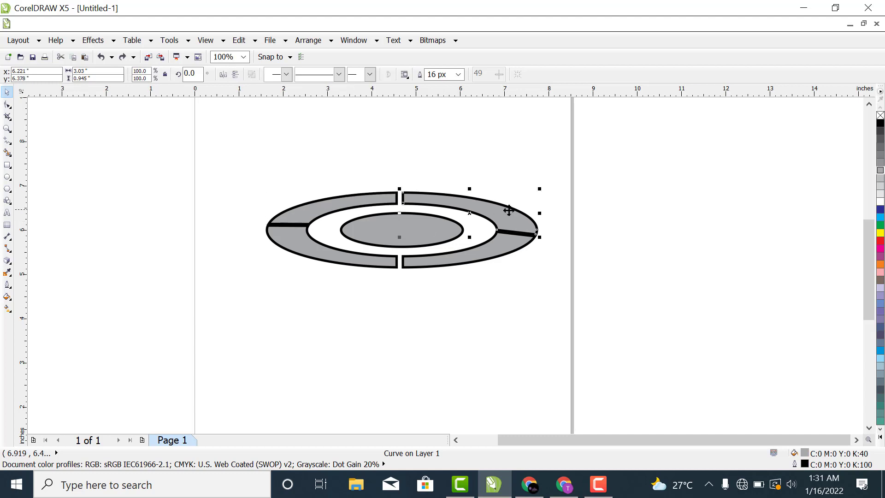
# Step: Move the upper-right ring segment up to about y 7.12 inches and the upper-left one up to about y 6.98 inches
pyautogui.moveTo(508, 211); pyautogui.dragTo(504, 181)
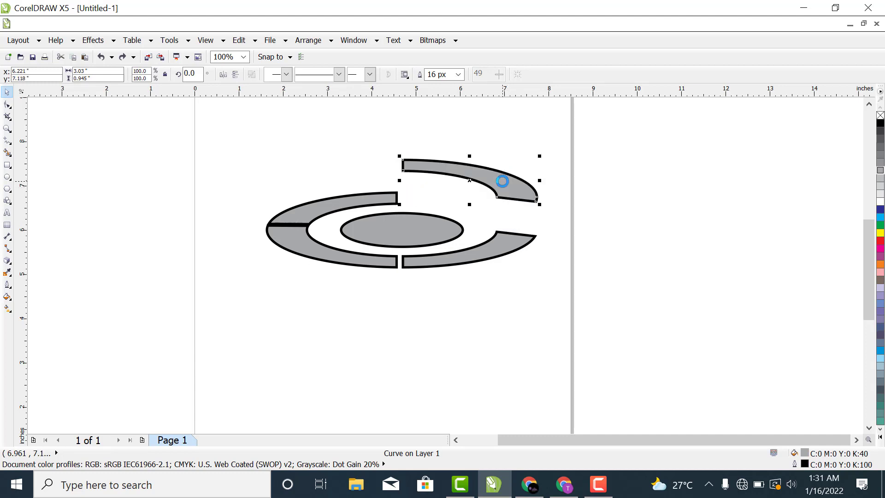
pyautogui.click(354, 205)
pyautogui.moveTo(352, 198); pyautogui.dragTo(355, 177)
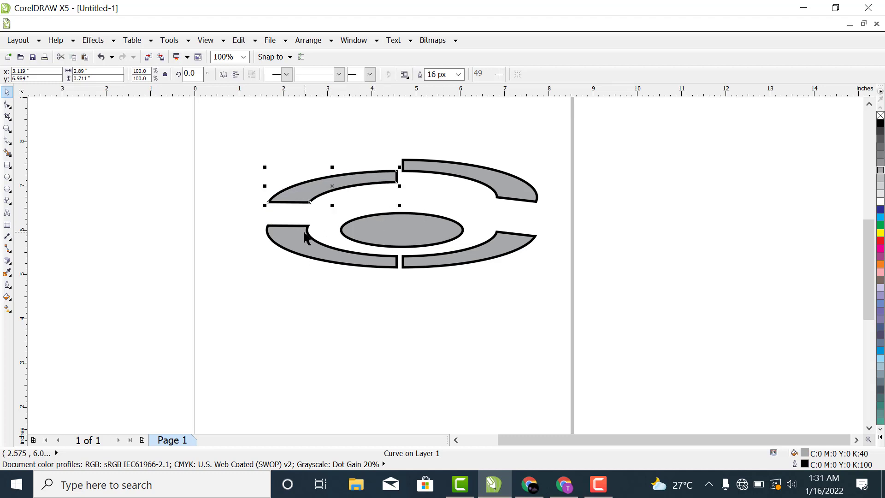
# Step: Move the central ellipse up to about x 4.77, y 6.39 inches and narrow it to about 2.16 inches wide
pyautogui.click(398, 227)
pyautogui.click(410, 227)
pyautogui.moveTo(410, 227); pyautogui.dragTo(417, 210)
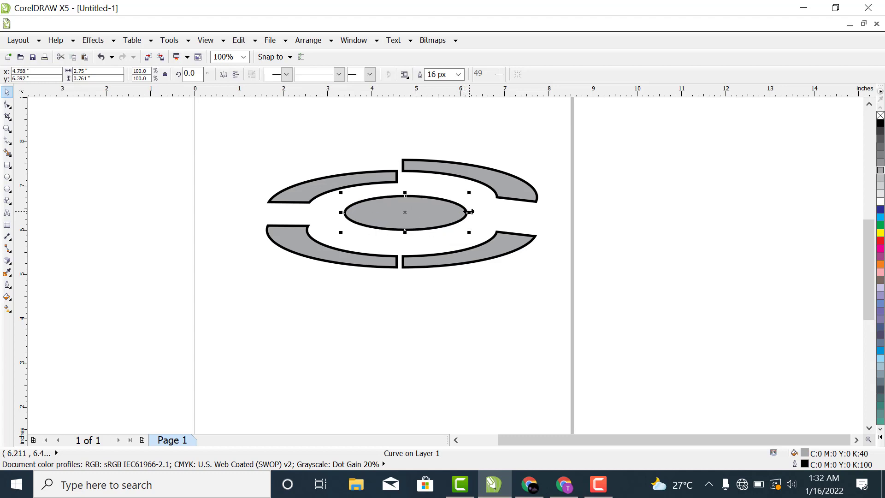
pyautogui.moveTo(469, 212); pyautogui.dragTo(456, 212)
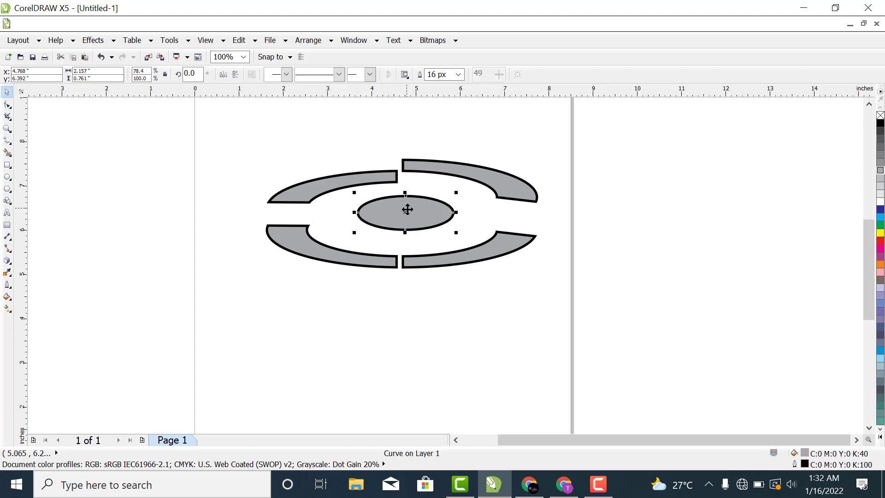
# Step: Move the lower-left ring segment up and slightly outward to about x 3.05, y 5.85 inches
pyautogui.click(313, 246)
pyautogui.click(313, 241)
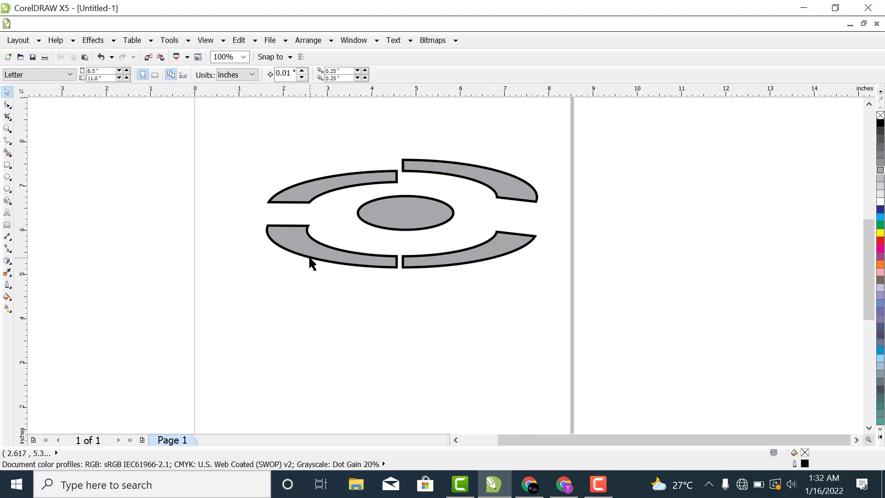
pyautogui.click(311, 260)
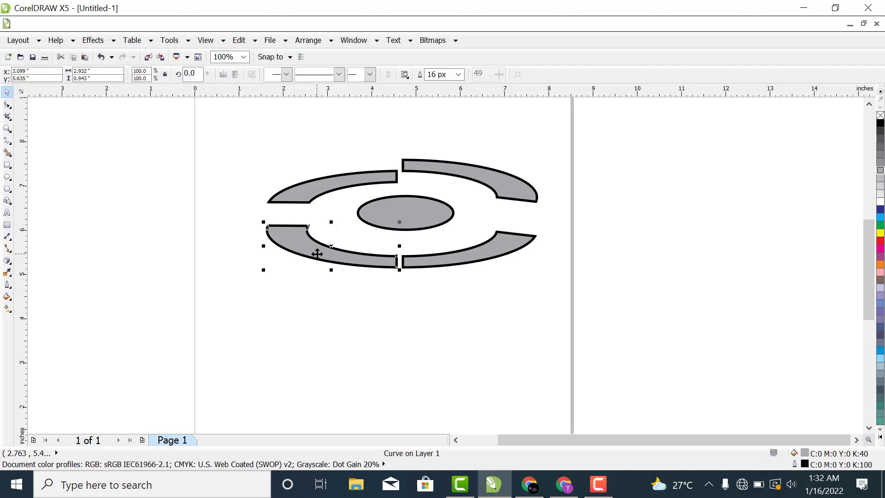
pyautogui.moveTo(319, 254); pyautogui.dragTo(323, 243)
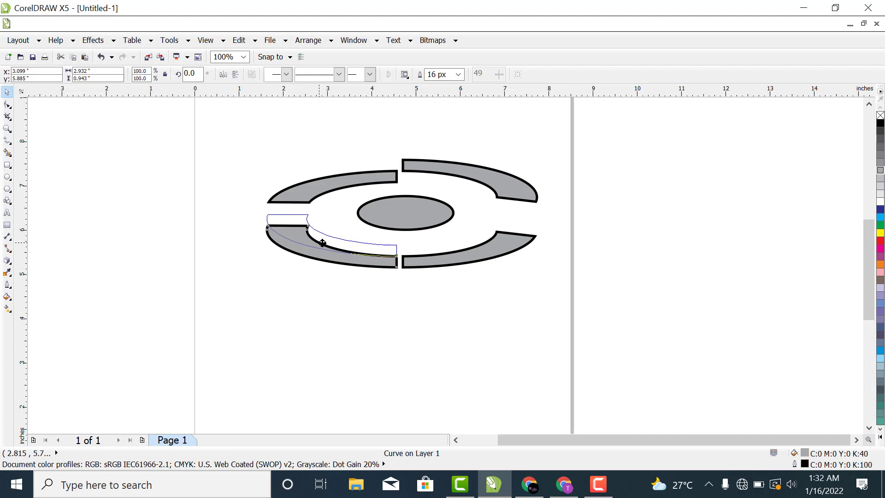
pyautogui.moveTo(322, 243); pyautogui.dragTo(321, 245)
pyautogui.click(406, 329)
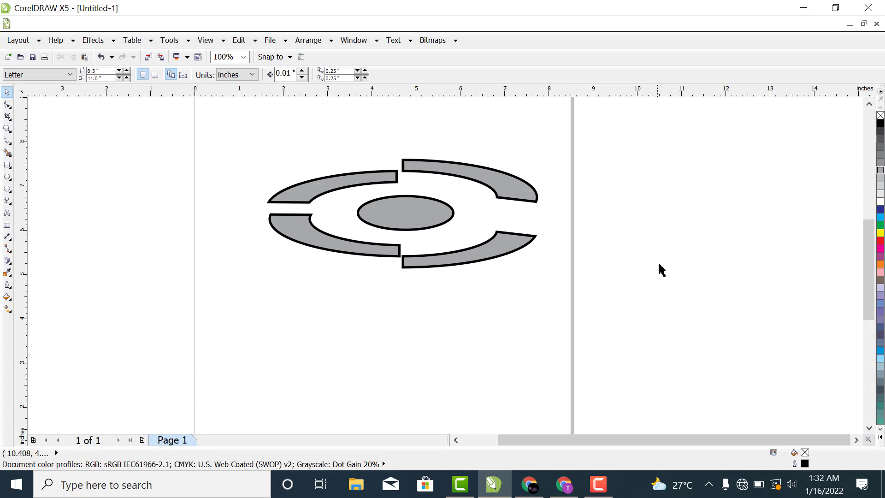
pyautogui.click(511, 249)
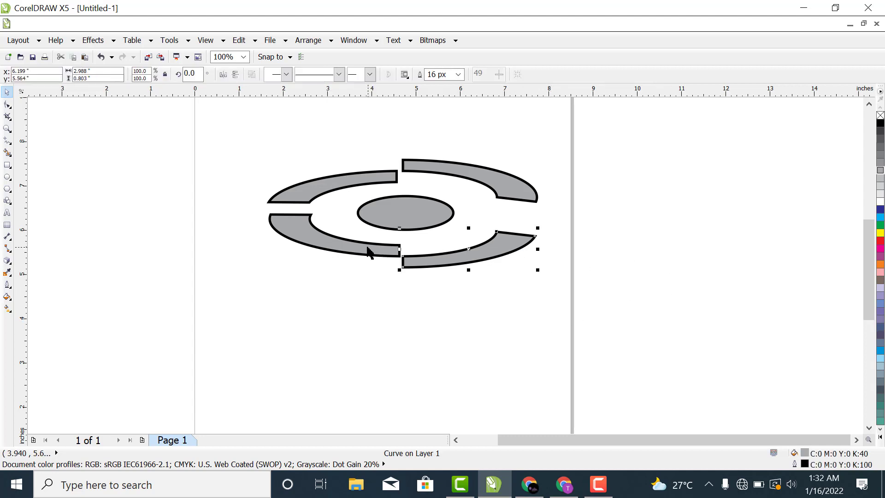
pyautogui.click(369, 251)
pyautogui.moveTo(369, 251); pyautogui.dragTo(363, 248)
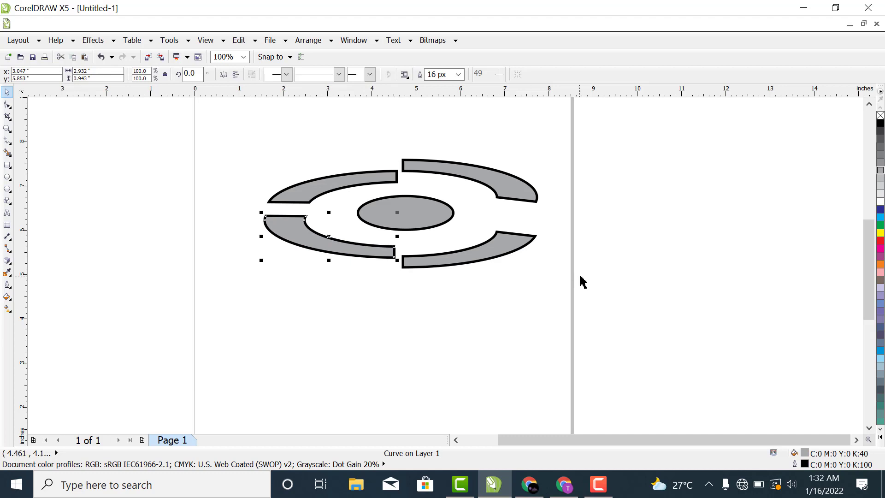
pyautogui.click(652, 255)
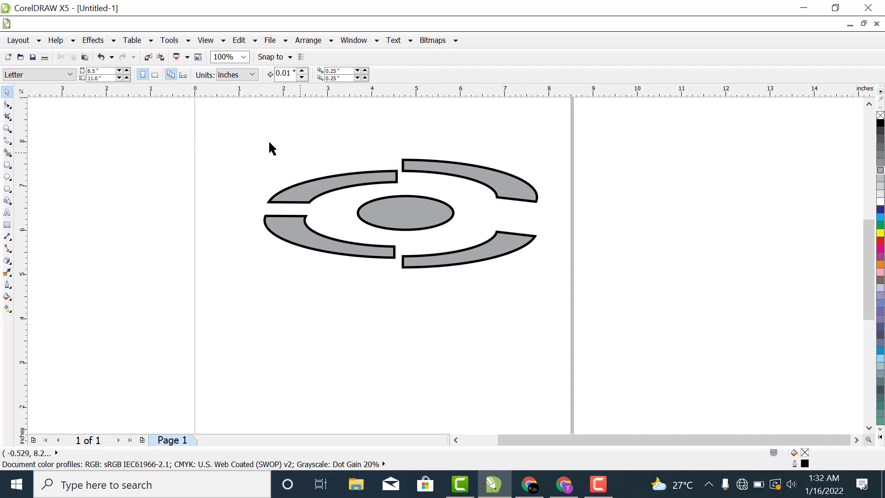
# Step: Group the ellipse and the four ring segments and shift the group to about x 4.73, y 6.36 inches
pyautogui.moveTo(215, 130)
pyautogui.mouseDown()
pyautogui.moveTo(518, 173)
pyautogui.moveTo(569, 337)
pyautogui.mouseUp()
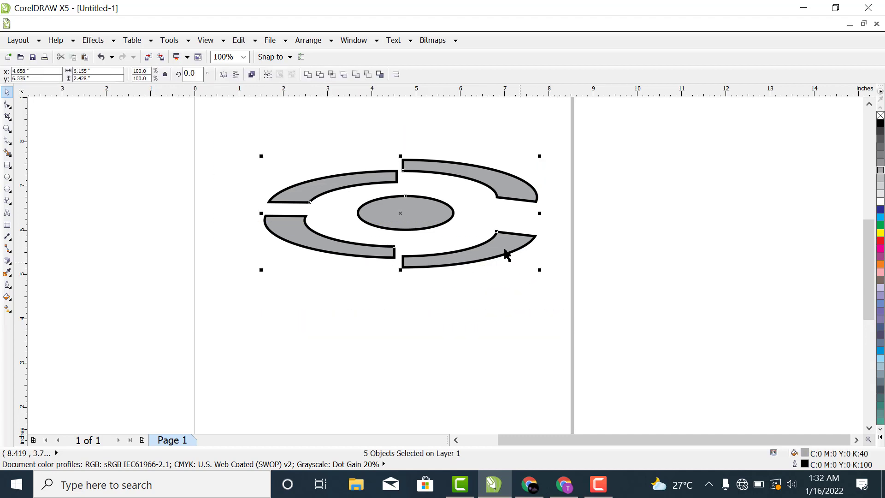
pyautogui.rightClick(424, 216)
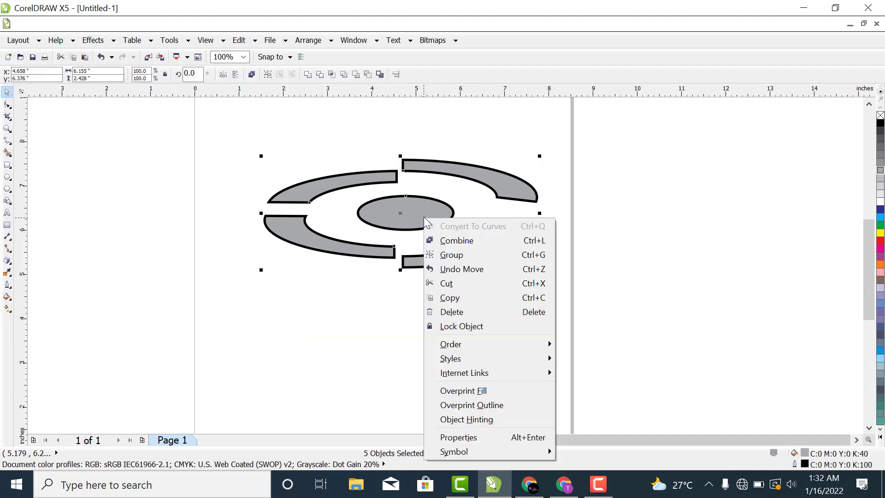
pyautogui.click(450, 254)
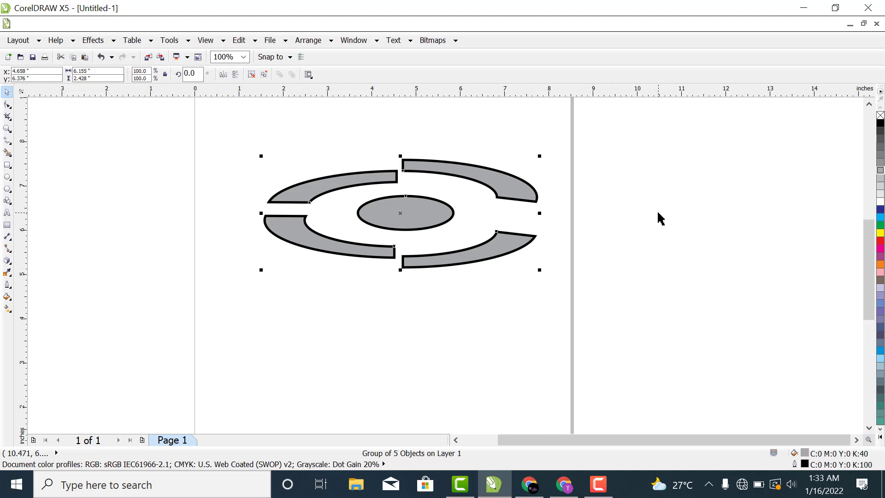
pyautogui.click(655, 244)
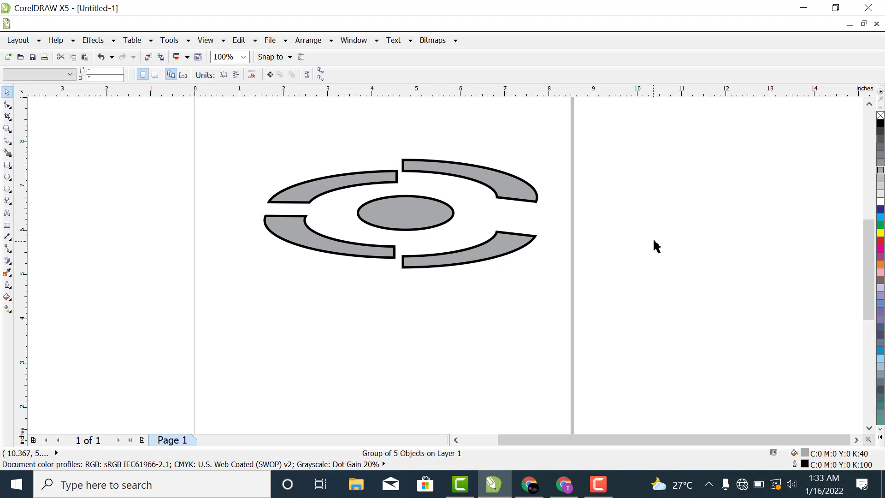
pyautogui.click(478, 260)
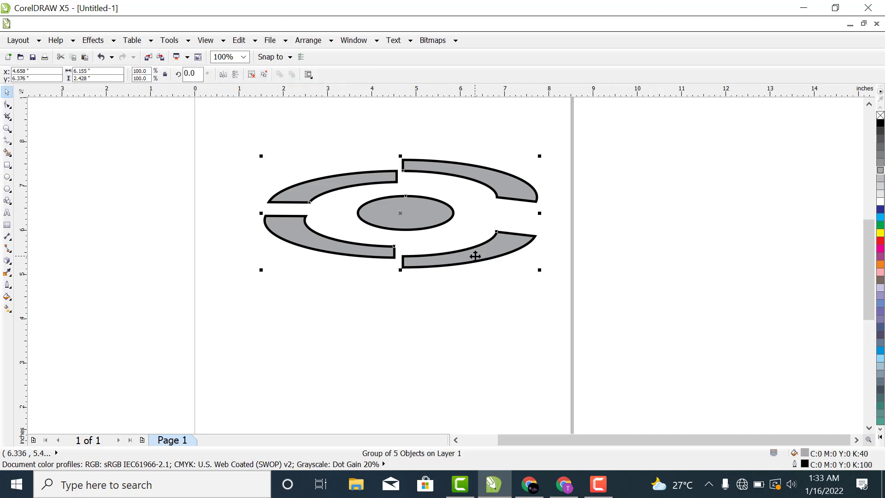
pyautogui.moveTo(475, 256)
pyautogui.mouseDown()
pyautogui.moveTo(481, 281)
pyautogui.moveTo(487, 255)
pyautogui.mouseUp()
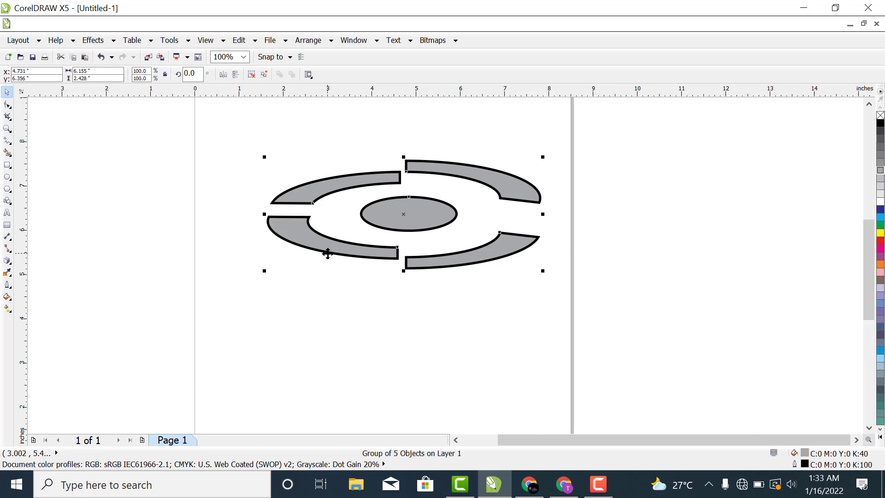
# Step: Extrude the grouped design downward and change the extrusion type to a parallel one
pyautogui.click(7, 261)
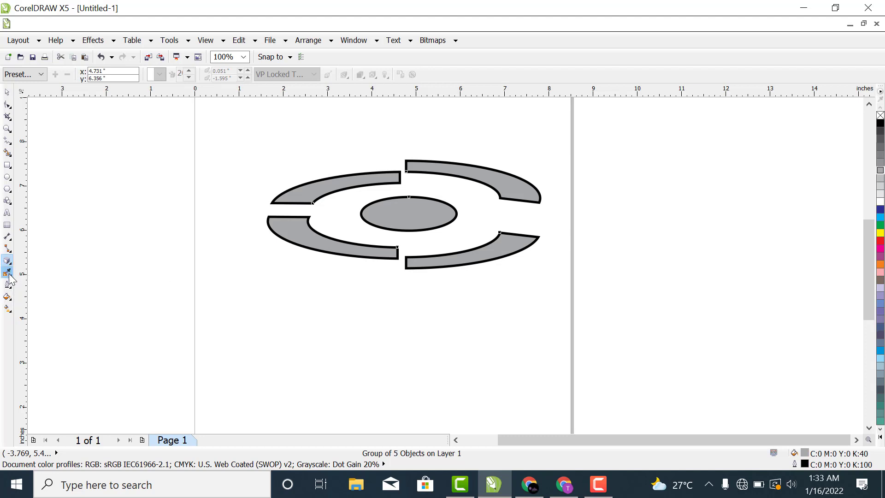
pyautogui.click(10, 274)
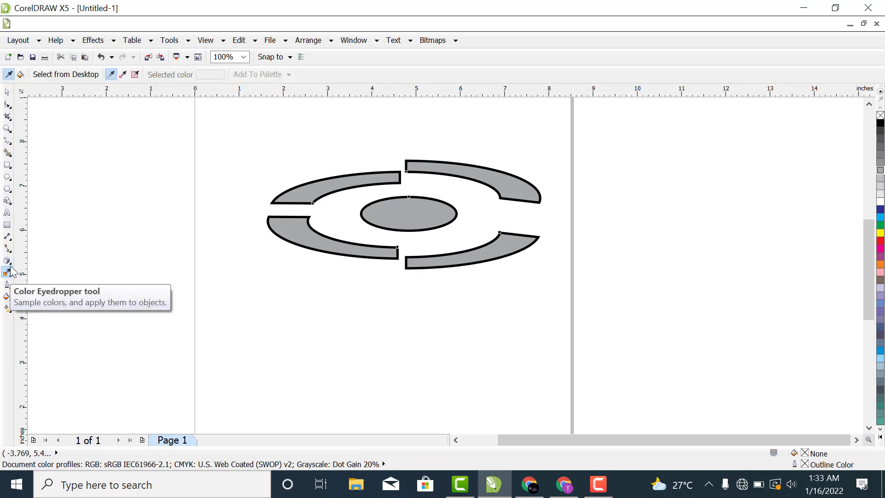
pyautogui.click(11, 264)
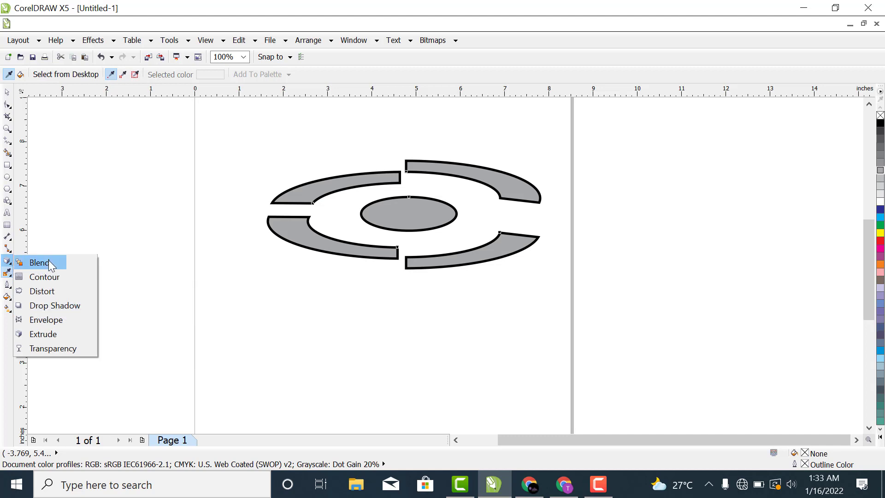
pyautogui.click(42, 332)
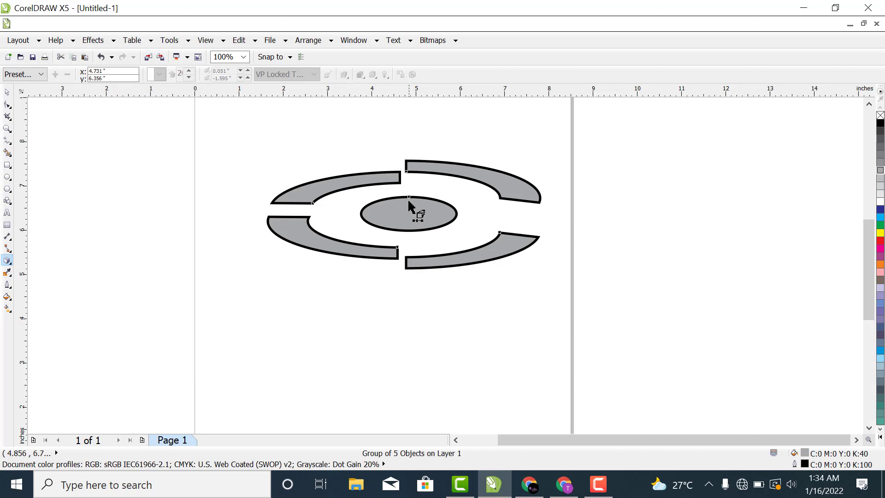
pyautogui.moveTo(408, 203); pyautogui.dragTo(401, 313)
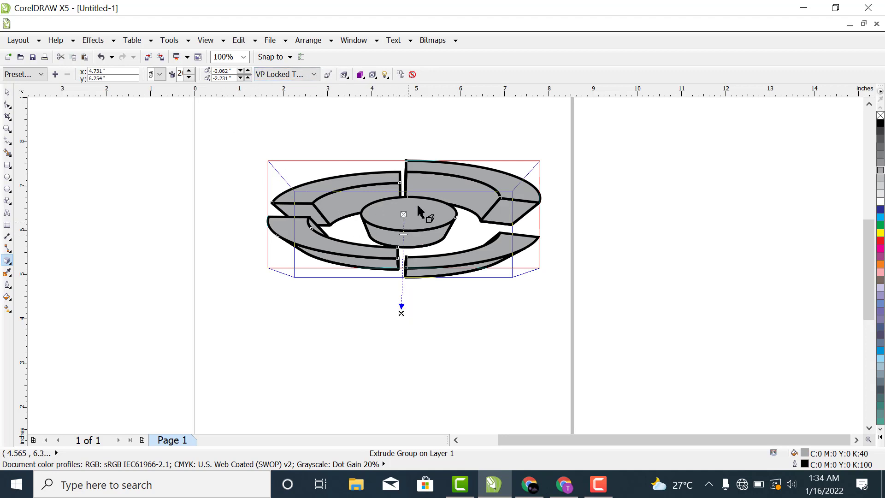
pyautogui.click(160, 75)
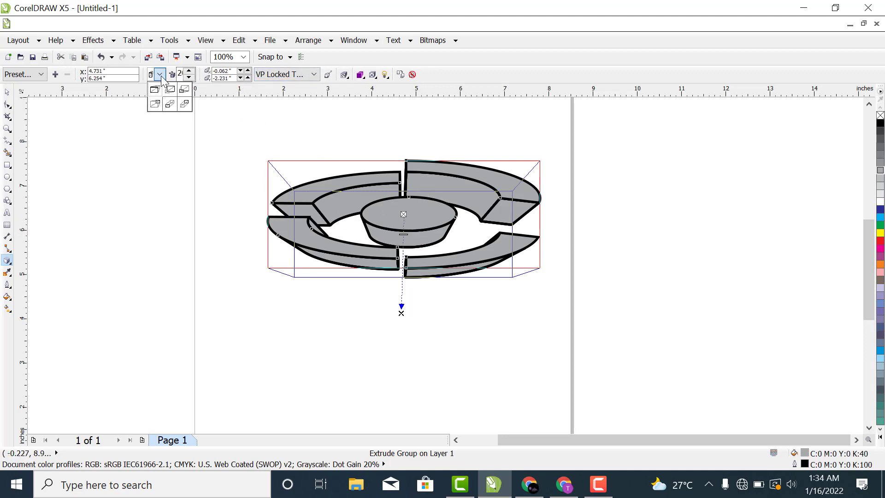
pyautogui.click(169, 104)
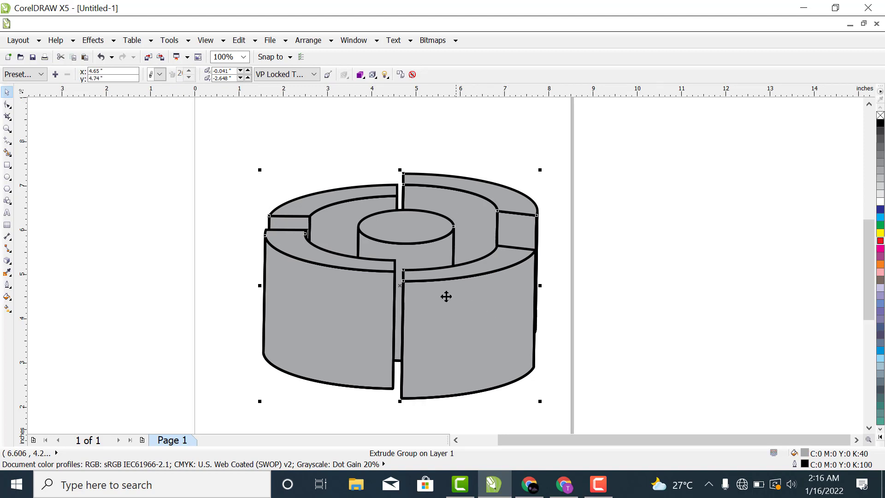
# Step: Break the extrude group apart into its separate objects
pyautogui.rightClick(442, 325)
pyautogui.click(670, 252)
pyautogui.click(488, 306)
pyautogui.rightClick(488, 306)
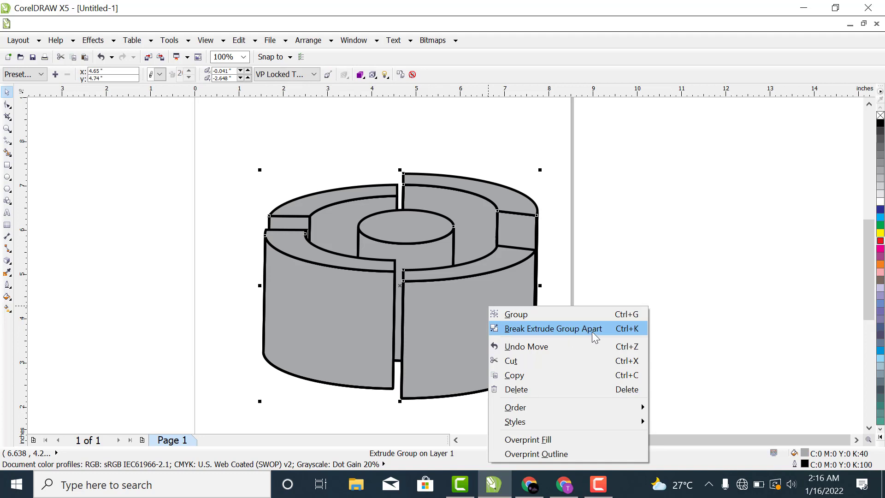
pyautogui.click(575, 330)
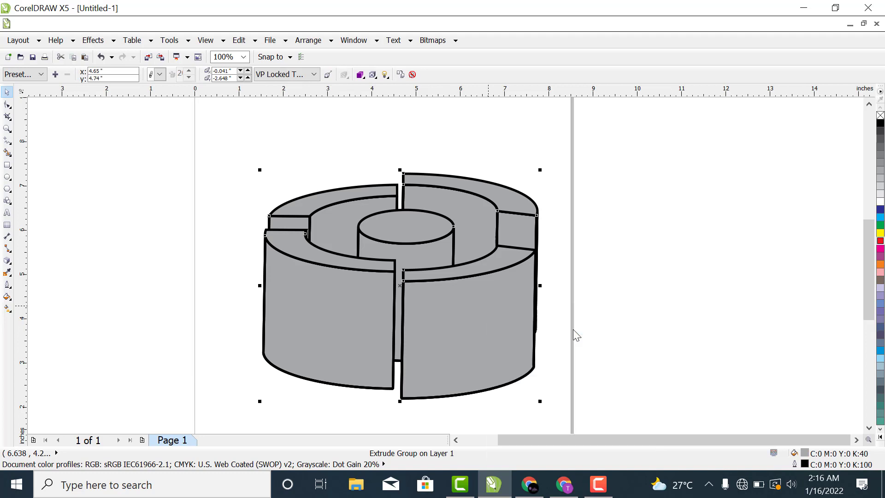
pyautogui.click(676, 283)
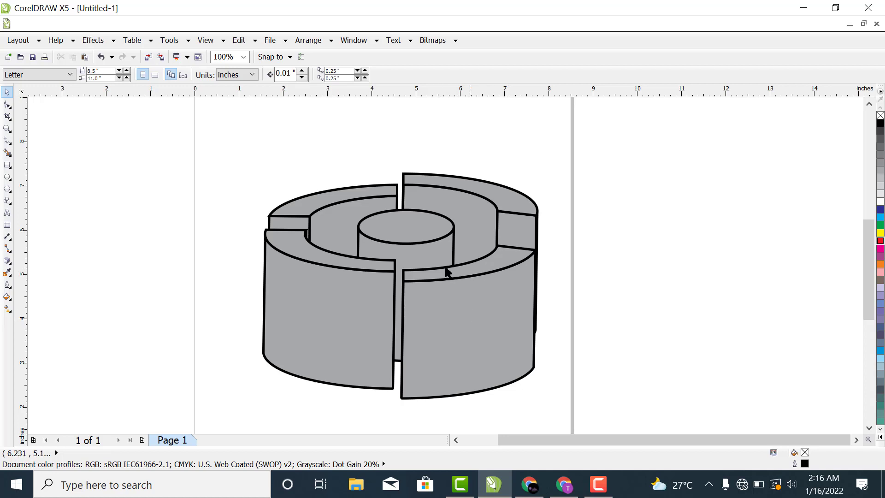
# Step: Group the separated front faces and extruded sides together
pyautogui.moveTo(485, 141)
pyautogui.mouseDown()
pyautogui.moveTo(565, 347)
pyautogui.moveTo(570, 417)
pyautogui.mouseUp()
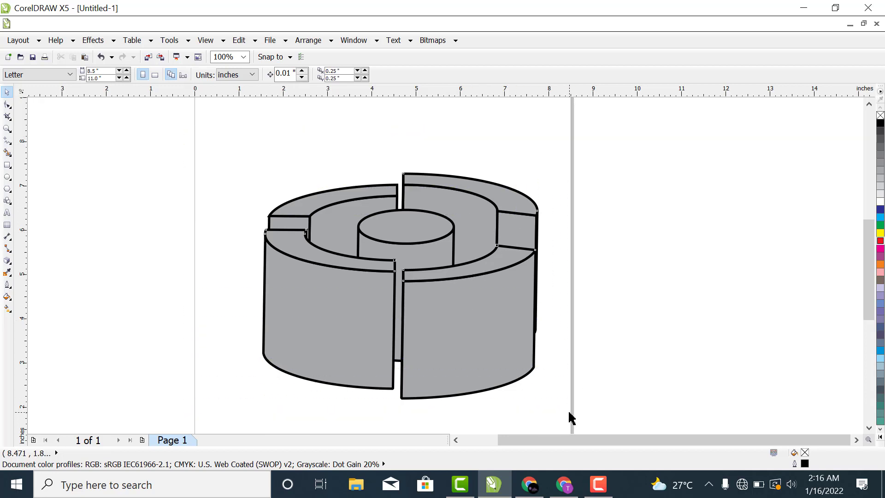
pyautogui.rightClick(512, 341)
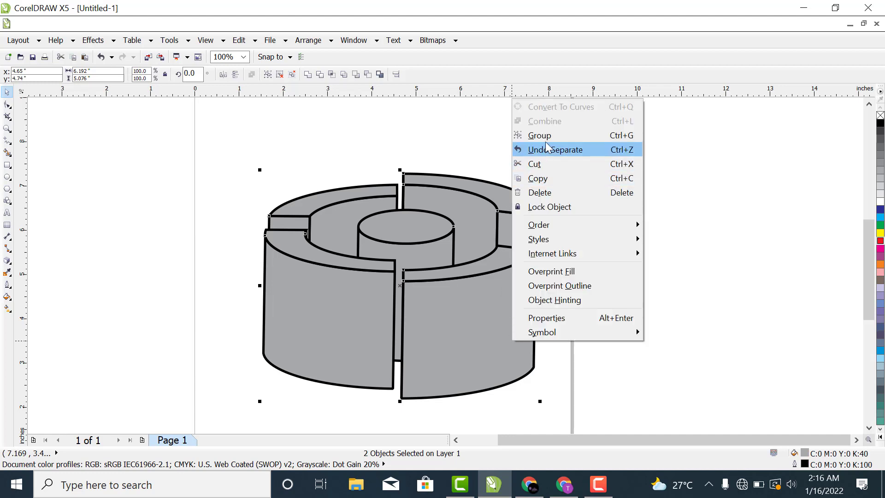
pyautogui.click(525, 135)
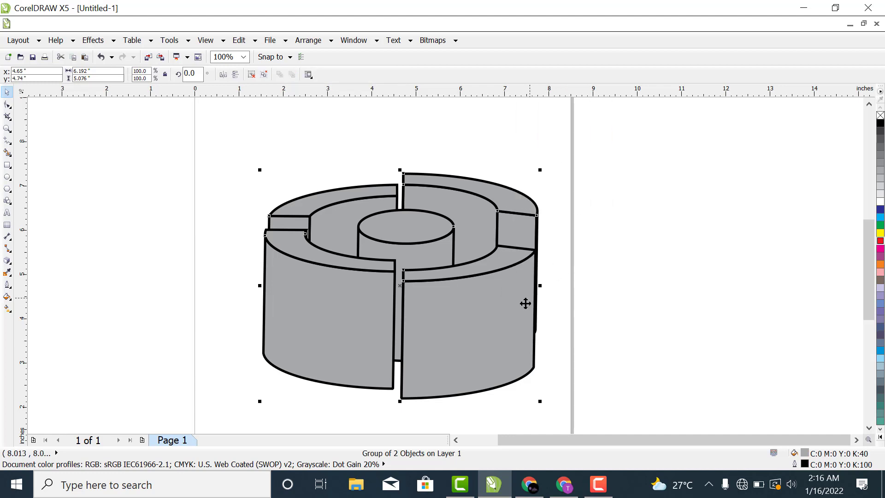
# Step: Ungroup all objects of the extruded design so that its pieces can be selected individually
pyautogui.rightClick(486, 314)
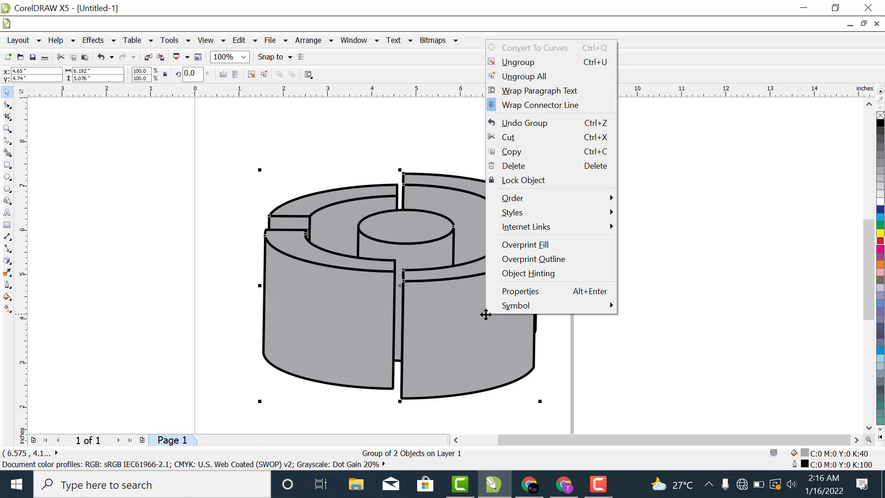
pyautogui.click(540, 76)
pyautogui.click(702, 242)
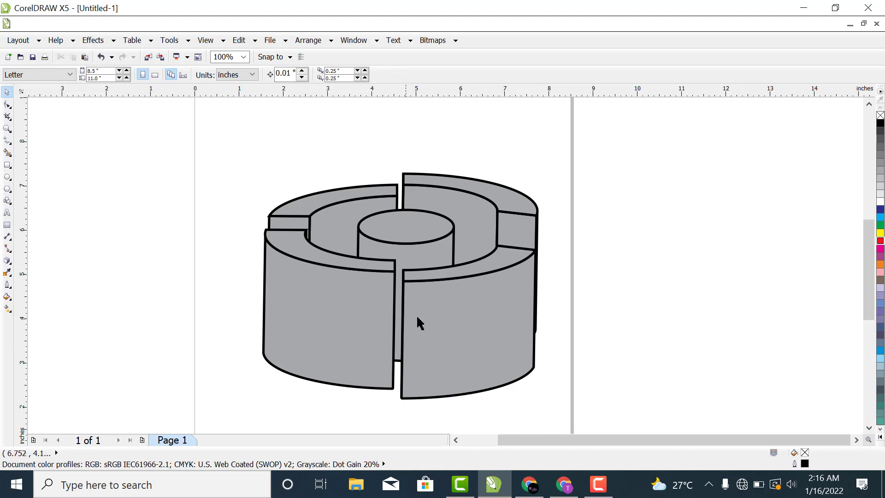
pyautogui.click(437, 347)
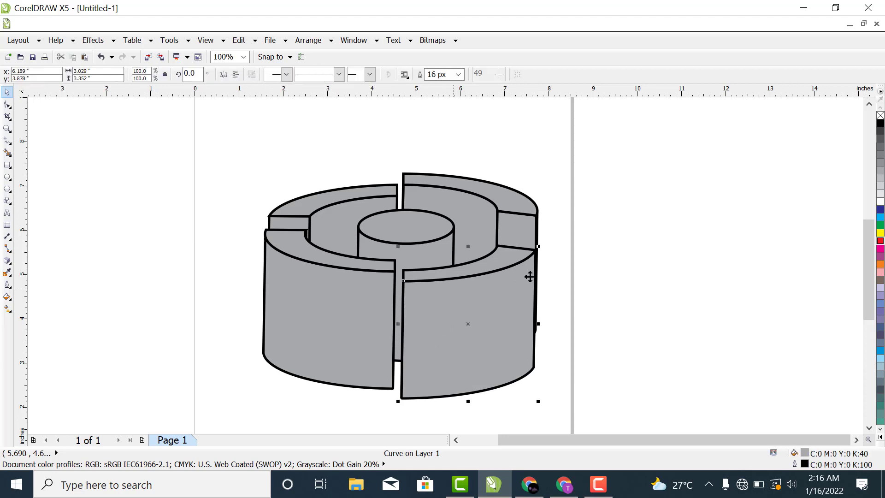
pyautogui.click(553, 285)
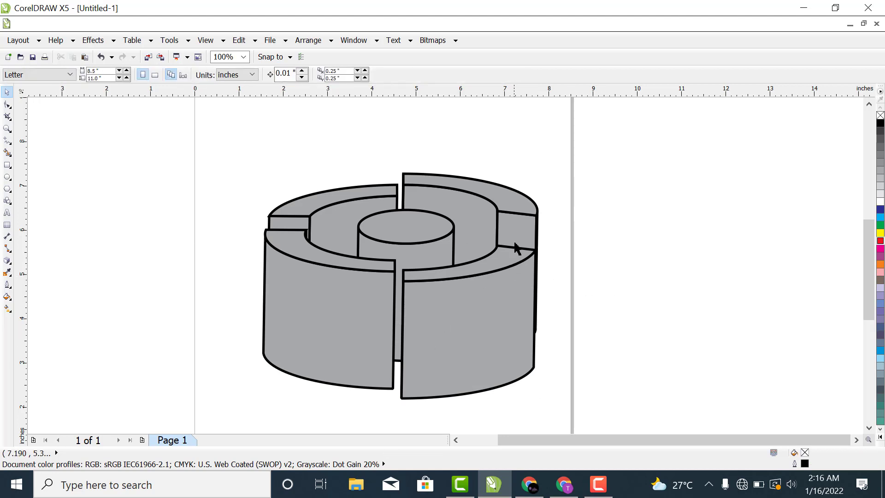
pyautogui.click(522, 204)
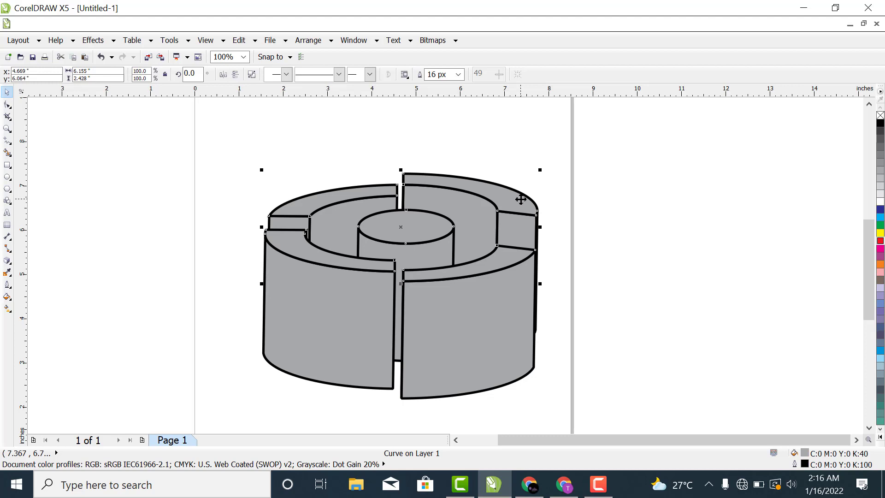
pyautogui.click(621, 200)
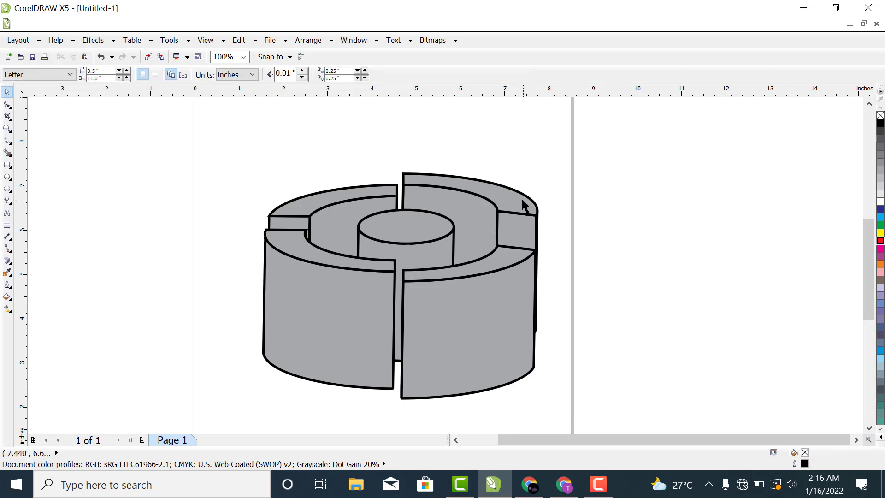
# Step: Try to move the combined top faces up and away from the extruded sides
pyautogui.click(414, 226)
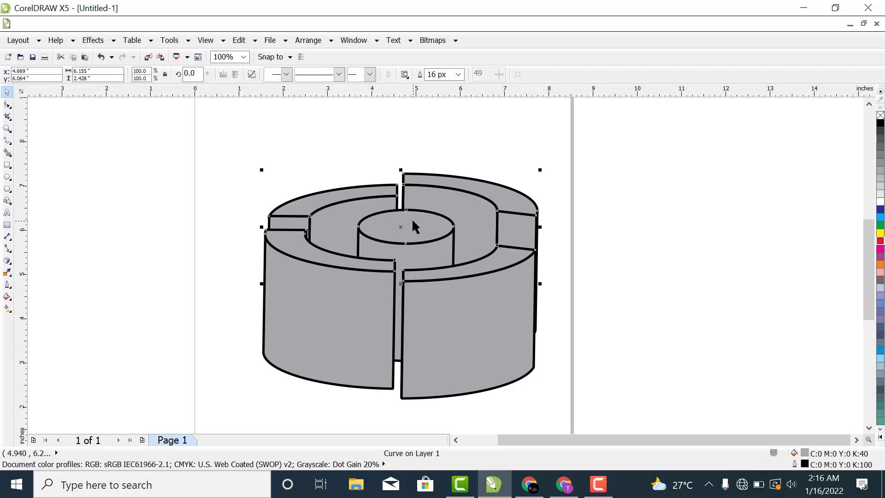
pyautogui.moveTo(415, 225); pyautogui.dragTo(472, 194)
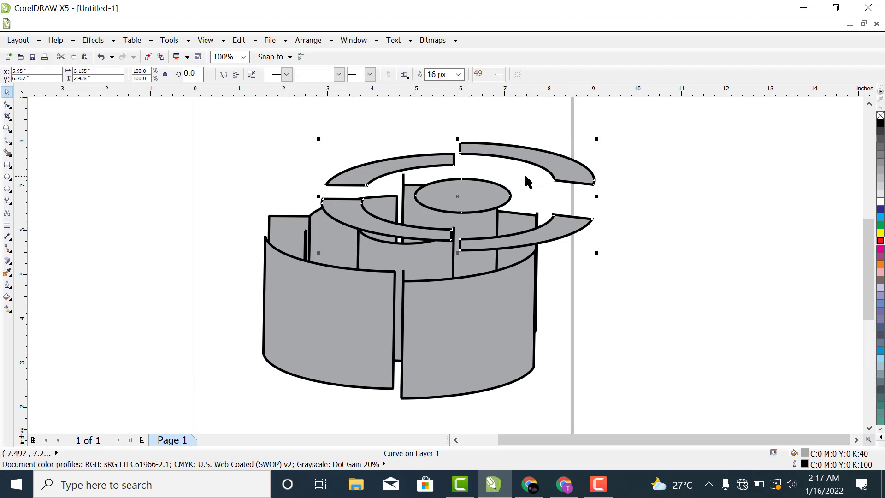
pyautogui.hotkey('ctrl', 'z')
pyautogui.click(620, 192)
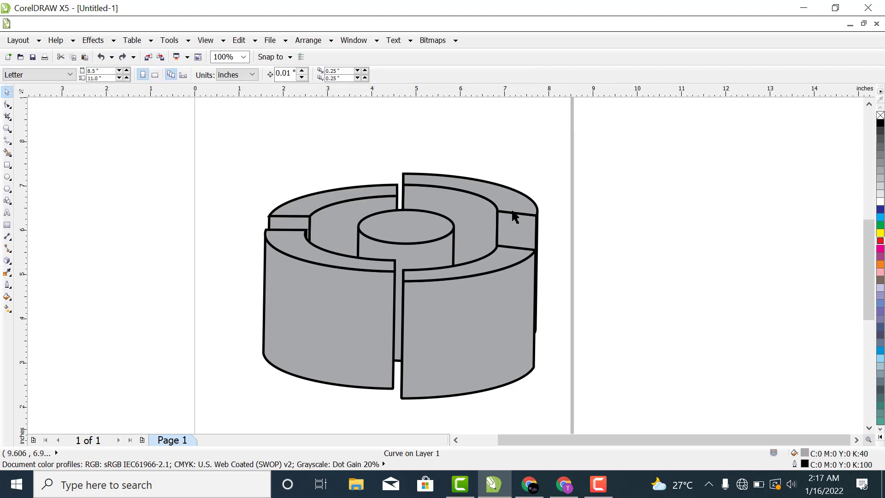
# Step: Break the combined top-face curve apart into separate ellipse and ring segment curves
pyautogui.click(516, 202)
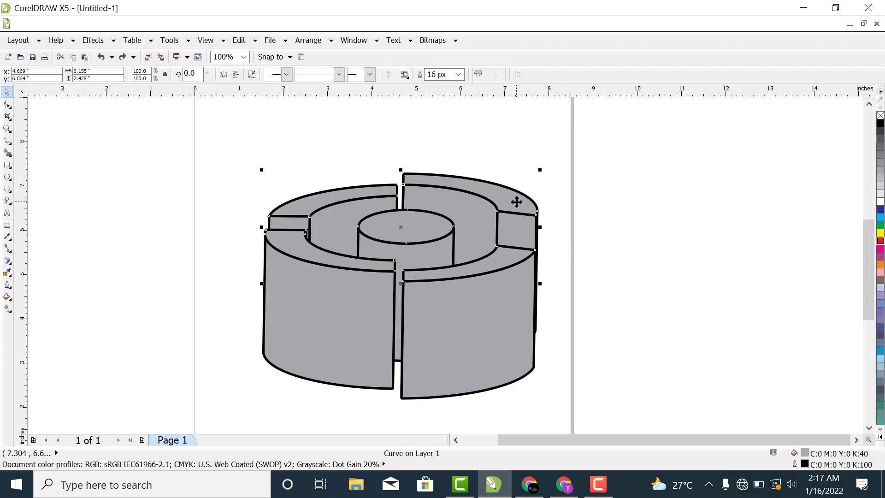
pyautogui.rightClick(516, 202)
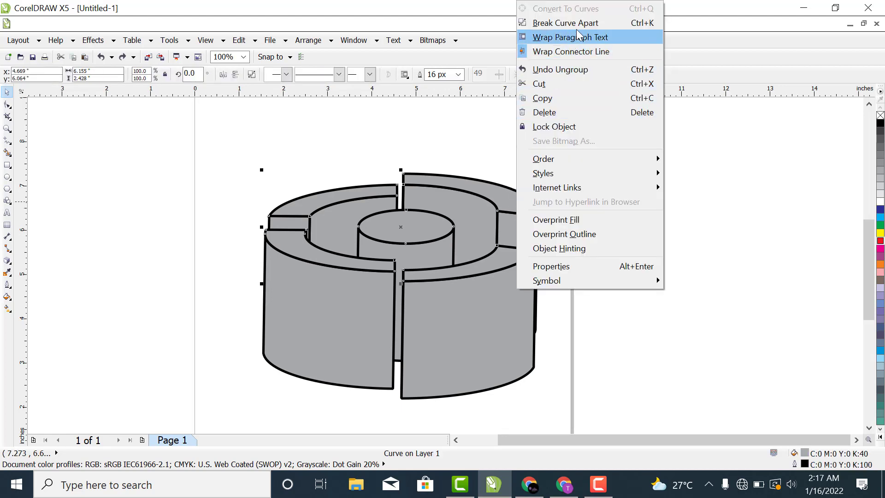
pyautogui.click(578, 24)
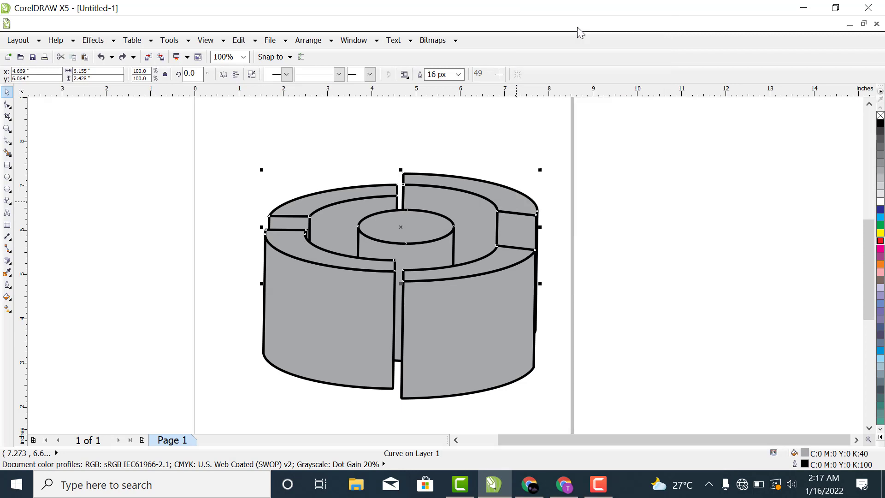
pyautogui.click(516, 191)
pyautogui.click(689, 191)
# Step: Try to move the front-right ring segment's top face and outer wall off the page
pyautogui.click(466, 270)
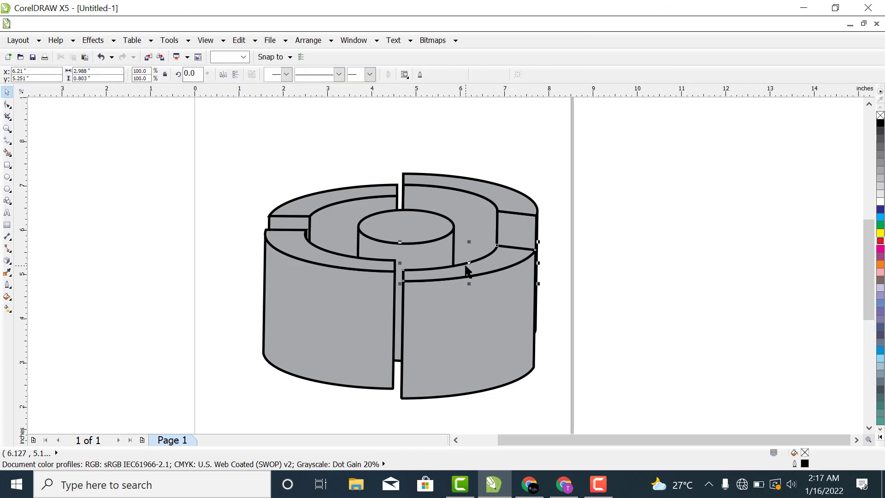
pyautogui.moveTo(474, 263); pyautogui.dragTo(641, 230)
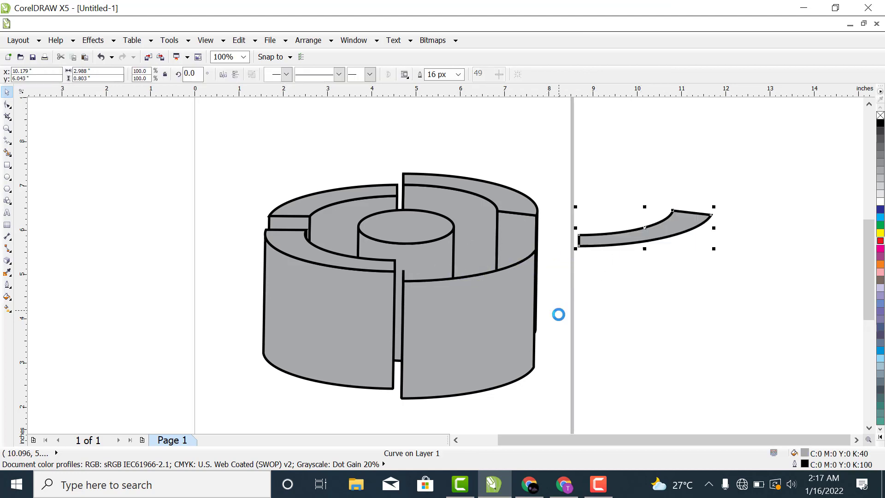
pyautogui.click(461, 332)
pyautogui.moveTo(460, 332); pyautogui.dragTo(638, 314)
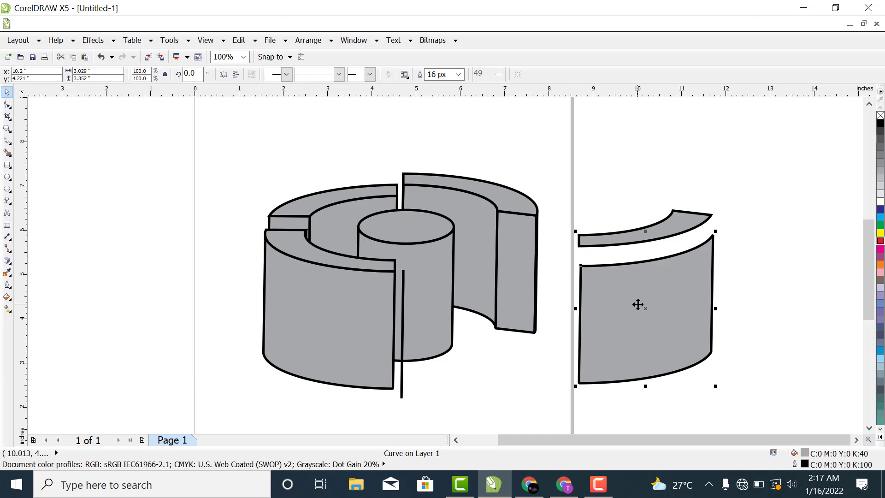
pyautogui.hotkey('ctrl', 'z')
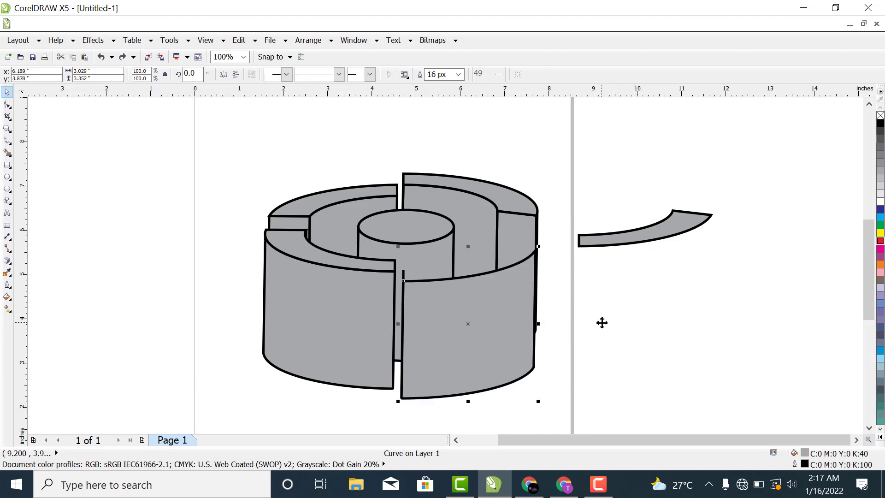
pyautogui.hotkey('ctrl', 'z')
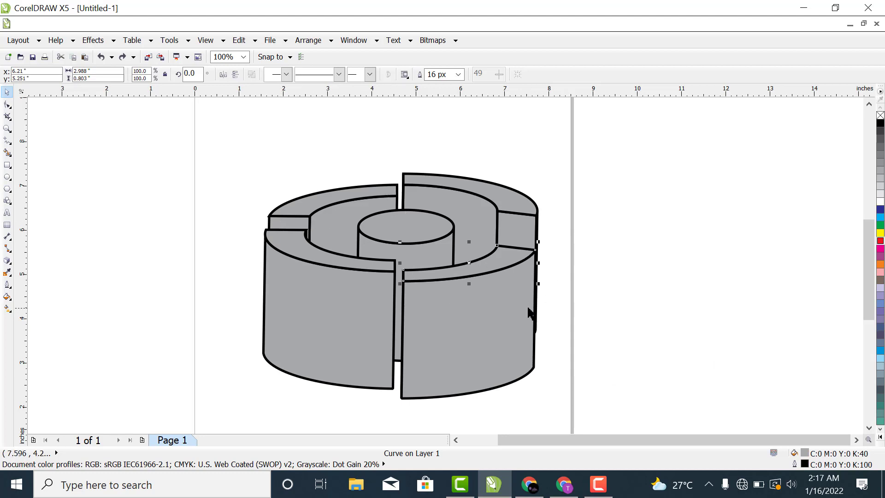
pyautogui.click(650, 264)
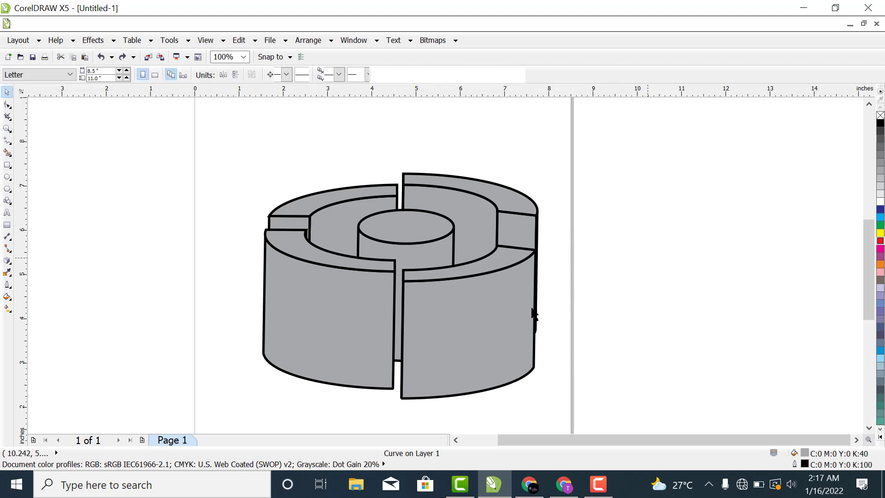
pyautogui.click(481, 273)
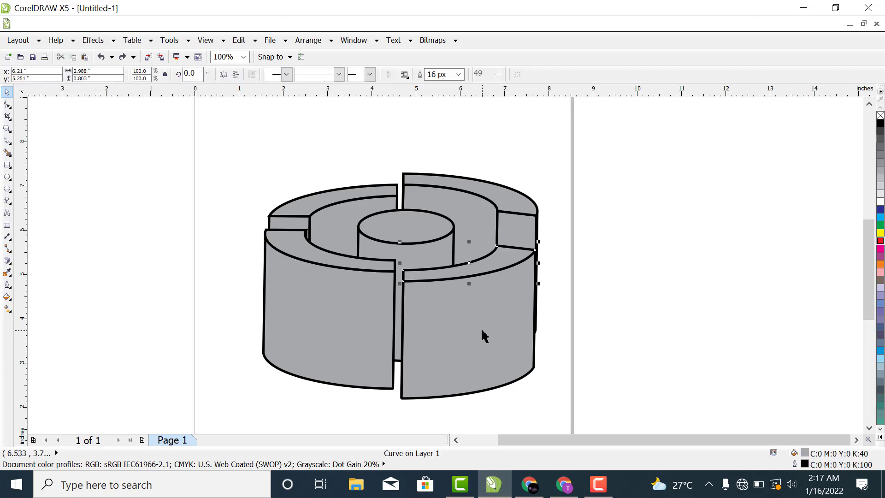
pyautogui.click(576, 306)
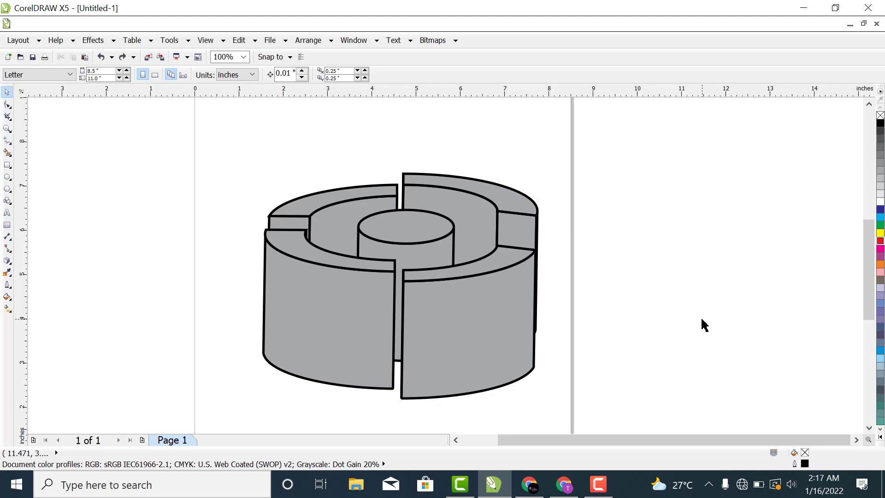
# Step: Shift the front-right outer wall about 0.2 inches upward and slightly left with the Shape tool
pyautogui.click(436, 331)
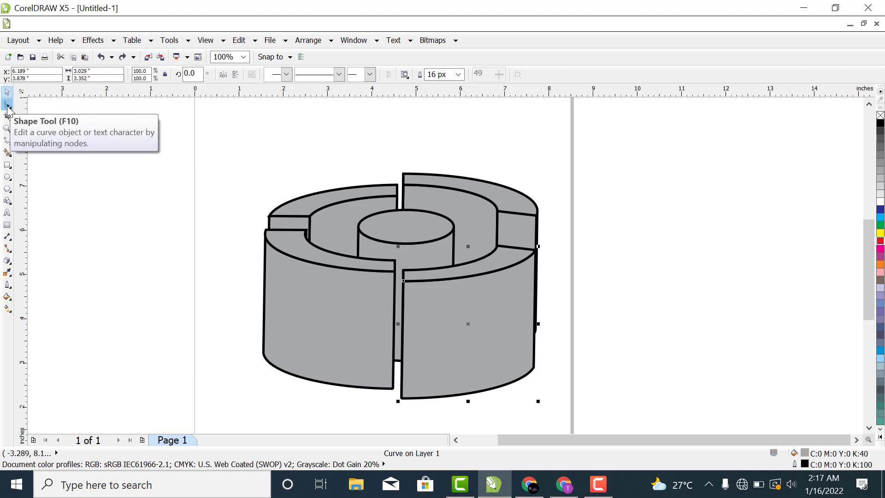
pyautogui.click(9, 105)
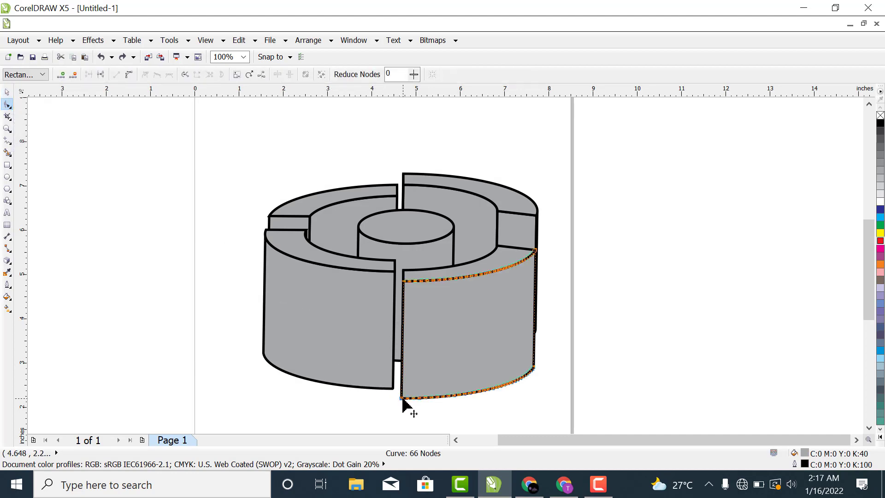
pyautogui.moveTo(402, 399); pyautogui.dragTo(400, 391)
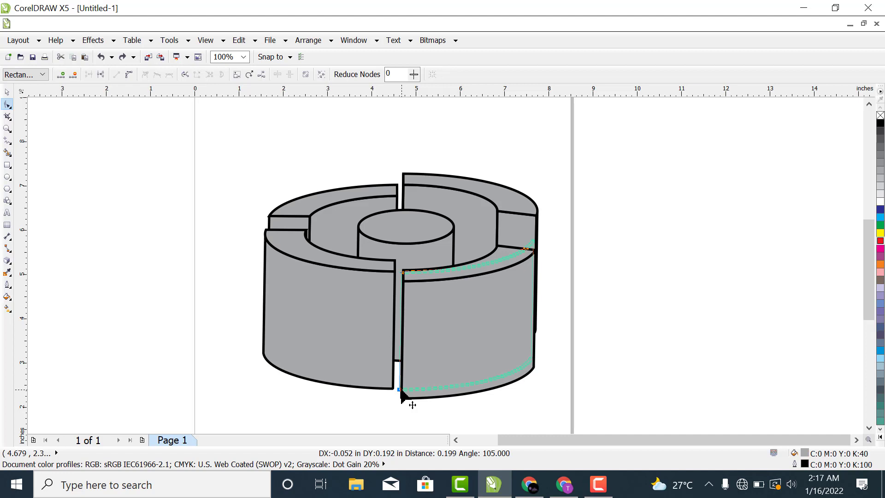
pyautogui.moveTo(400, 392); pyautogui.dragTo(413, 404)
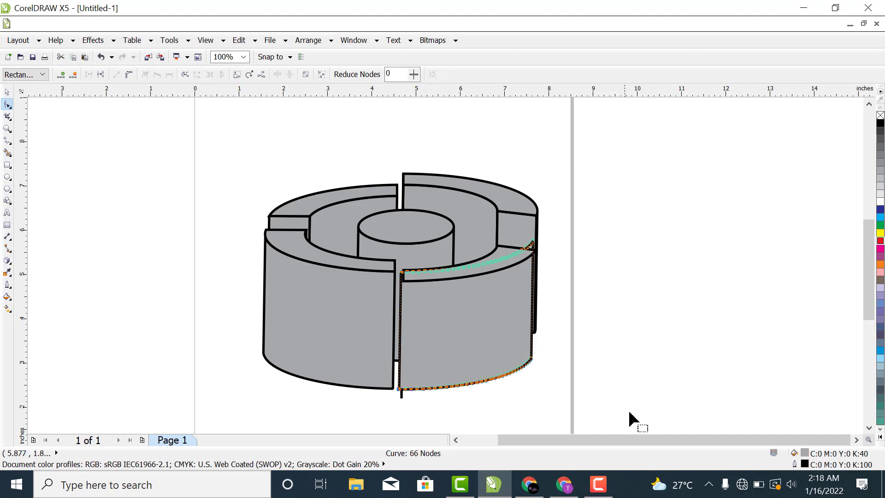
pyautogui.click(662, 372)
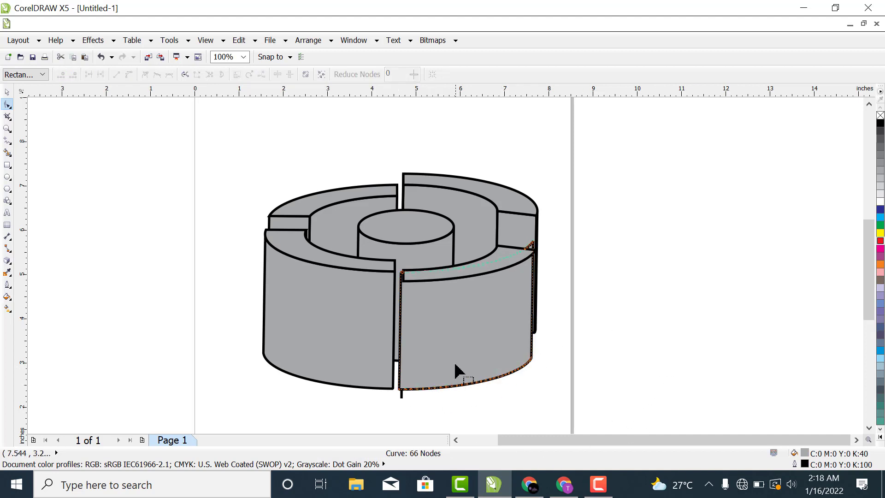
# Step: Delete the thin leftover end face protruding below the front-right outer wall
pyautogui.click(402, 397)
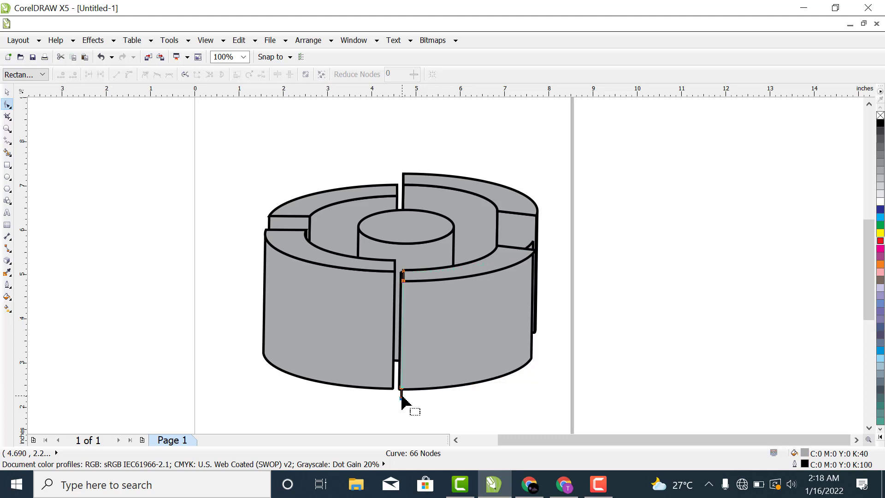
pyautogui.rightClick(401, 401)
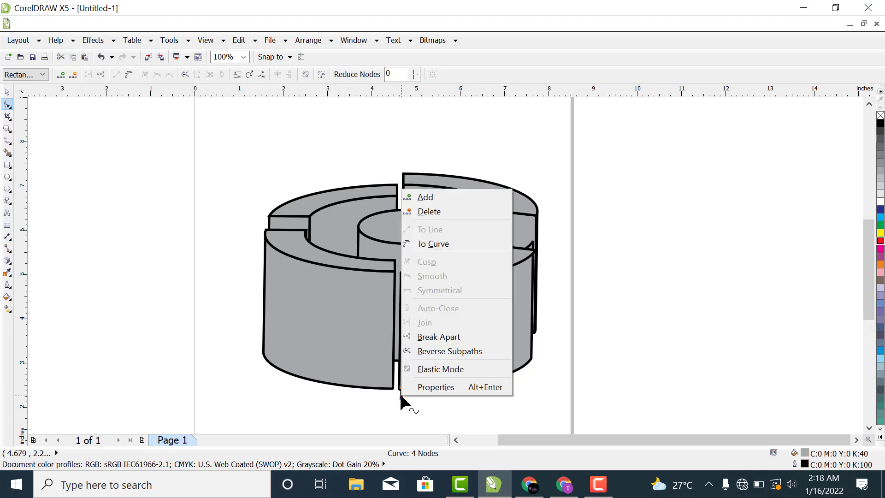
pyautogui.click(452, 212)
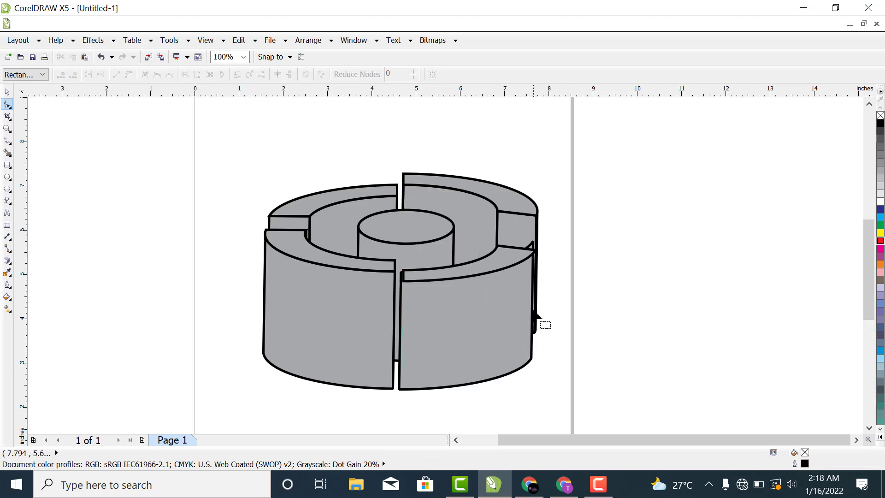
# Step: Move the front-right outer wall and its top face off the page's right side, aligning the top face with the wall's upper edge
pyautogui.click(7, 94)
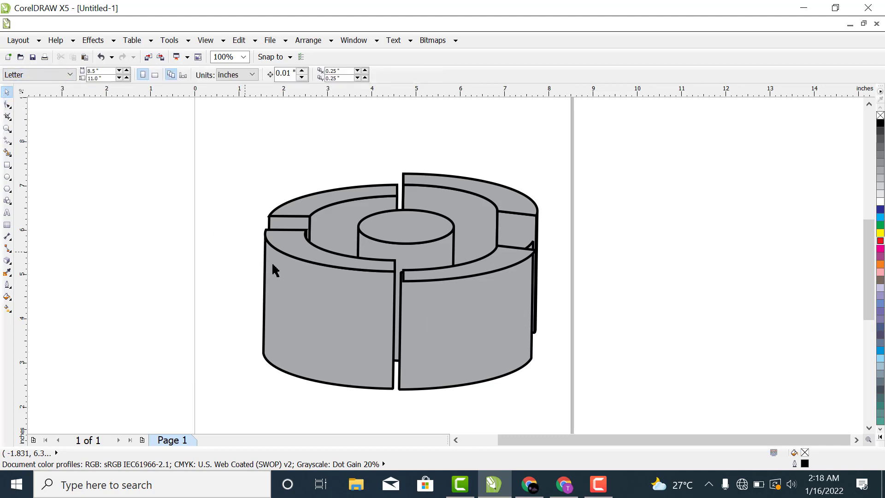
pyautogui.moveTo(485, 318); pyautogui.dragTo(693, 332)
pyautogui.moveTo(504, 267); pyautogui.dragTo(706, 270)
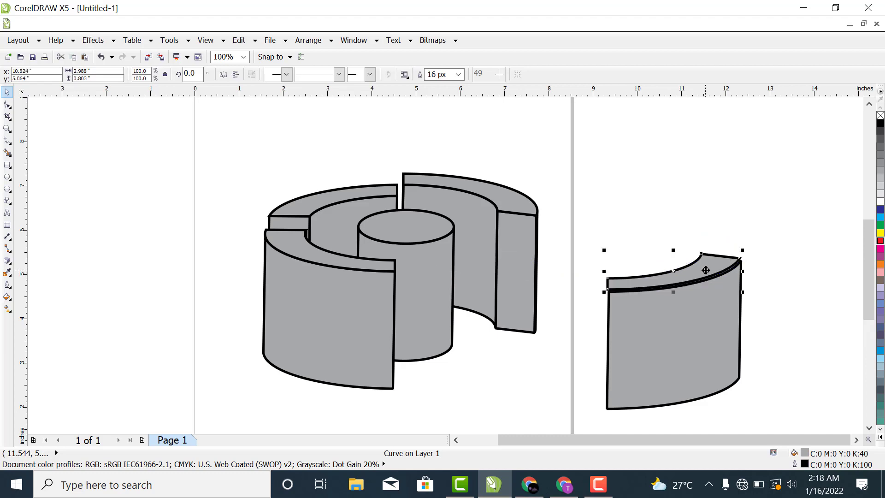
pyautogui.click(700, 223)
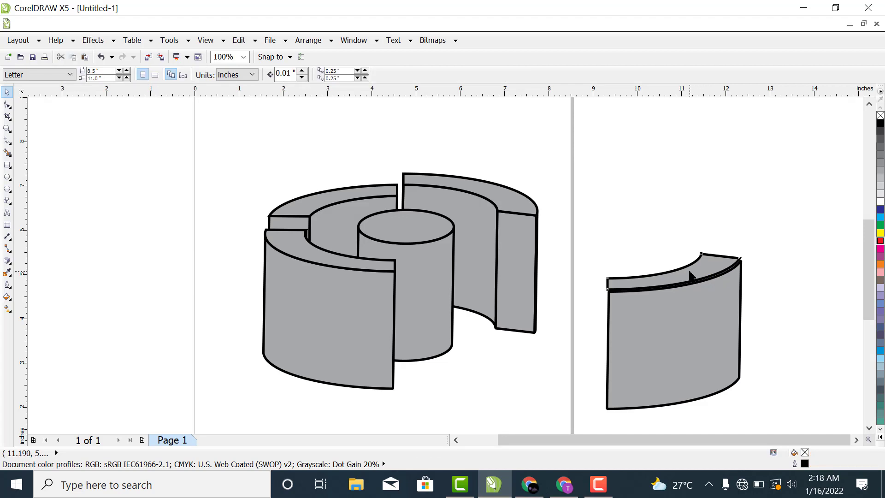
pyautogui.click(690, 273)
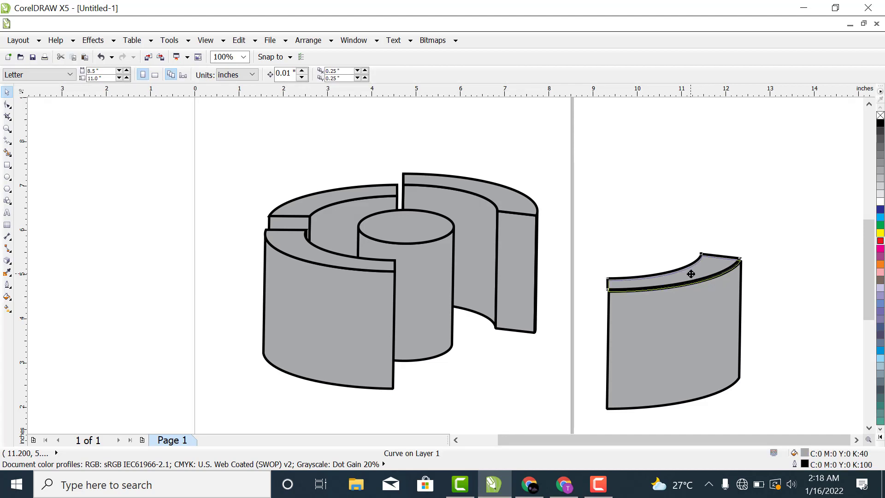
pyautogui.click(769, 271)
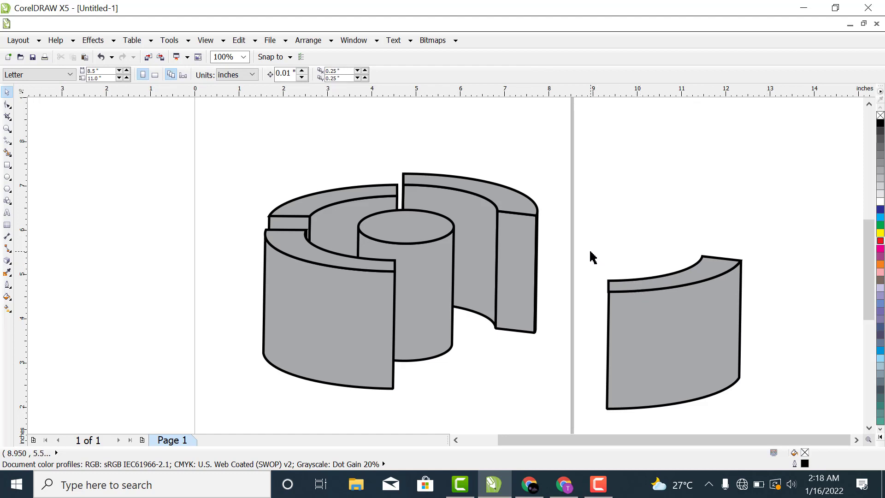
# Step: Group the front-right top face with its outer wall and move the group back into the ring at about x 6.10, y 4.11 inches
pyautogui.moveTo(590, 252); pyautogui.dragTo(789, 420)
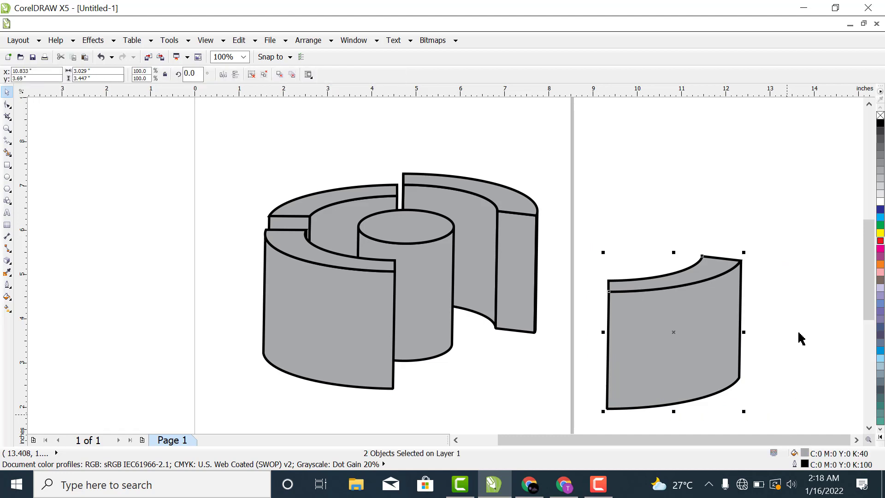
pyautogui.hotkey('ctrl', 'g')
pyautogui.moveTo(726, 330); pyautogui.dragTo(502, 288)
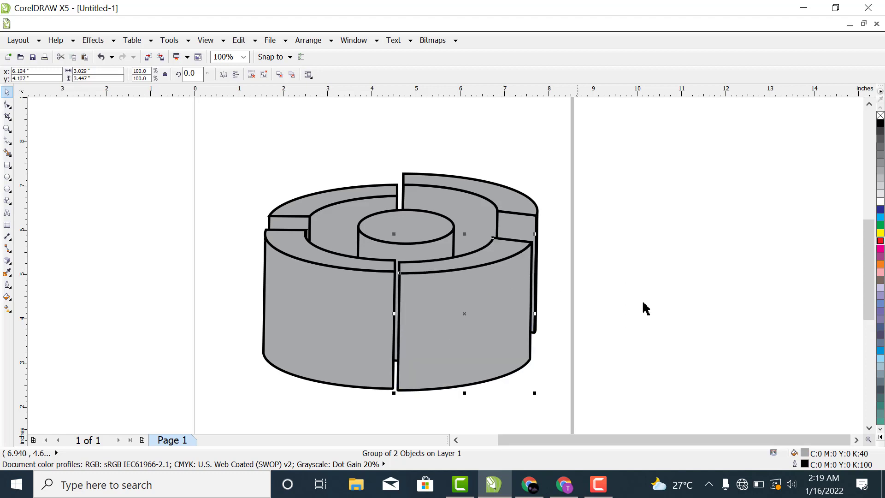
pyautogui.click(710, 291)
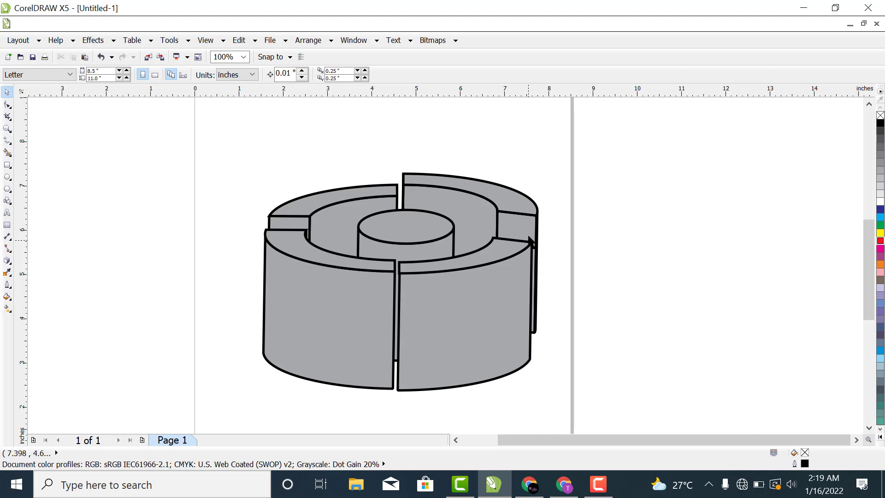
pyautogui.click(530, 263)
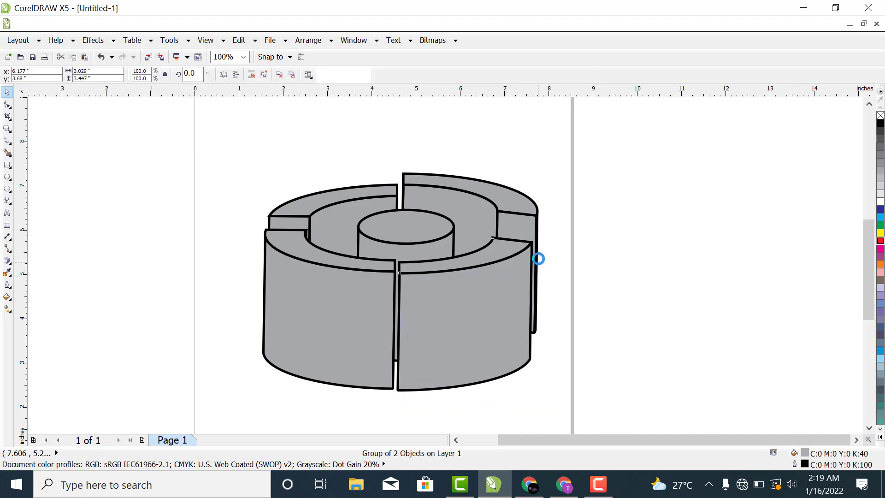
pyautogui.click(650, 272)
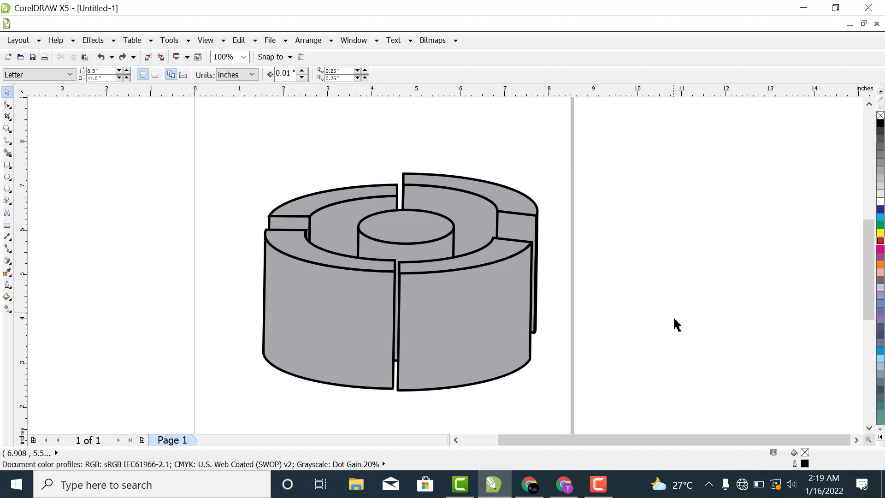
# Step: Fill the back-right segment's curved inner wall with blue (C100 M100 Y0 K0)
pyautogui.click(480, 217)
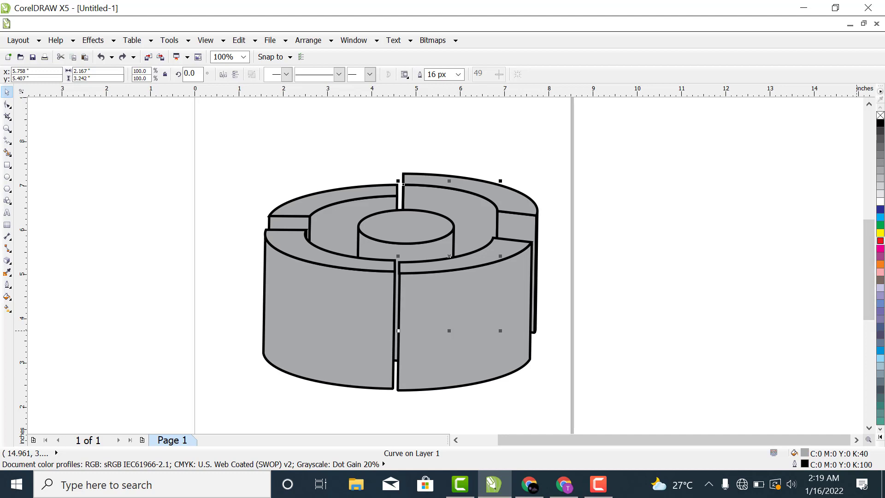
pyautogui.click(881, 437)
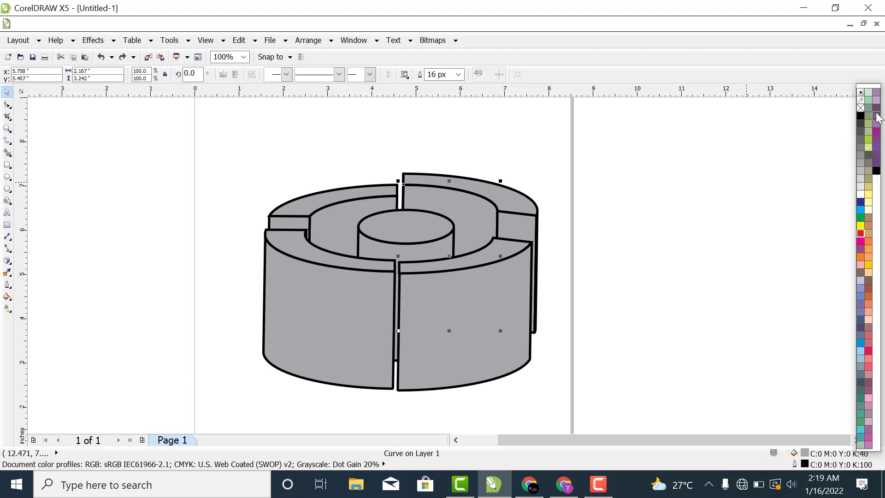
pyautogui.click(862, 203)
pyautogui.click(680, 227)
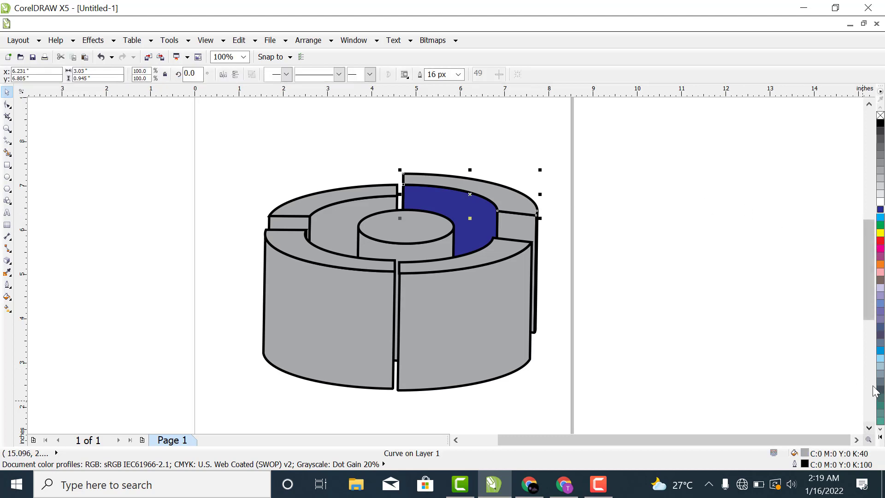
# Step: Try several purple, blue and cyan fills on the back-right top face, ending with pale blue C20 M0 Y0 K20
pyautogui.click(879, 441)
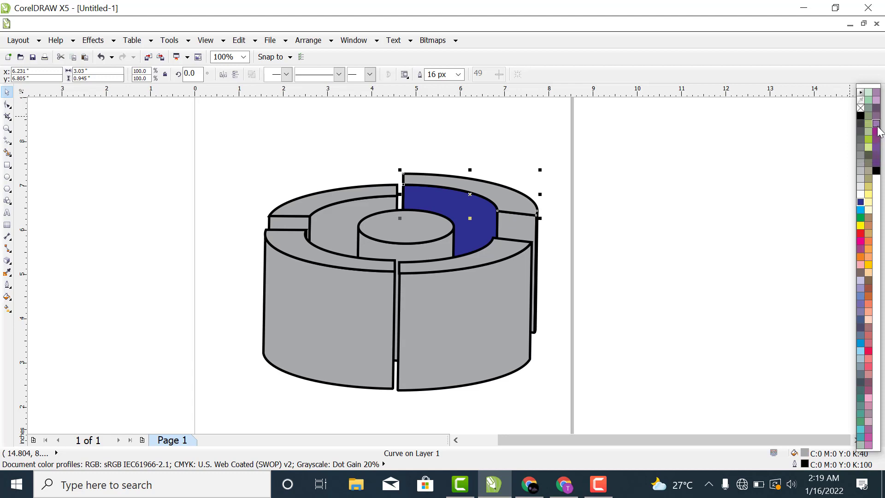
pyautogui.click(861, 289)
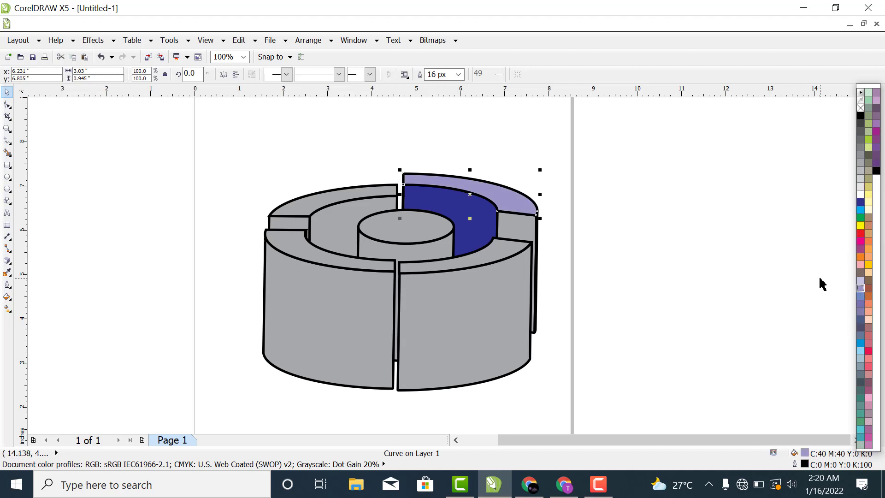
pyautogui.click(860, 305)
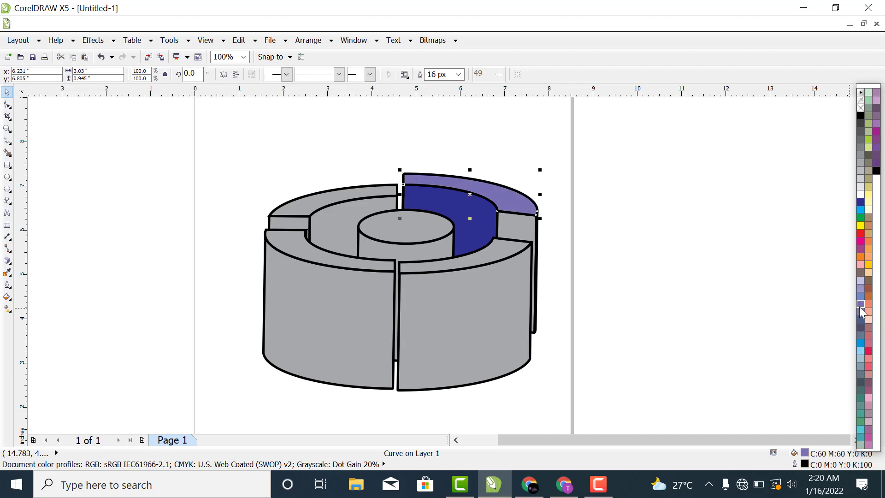
pyautogui.click(861, 312)
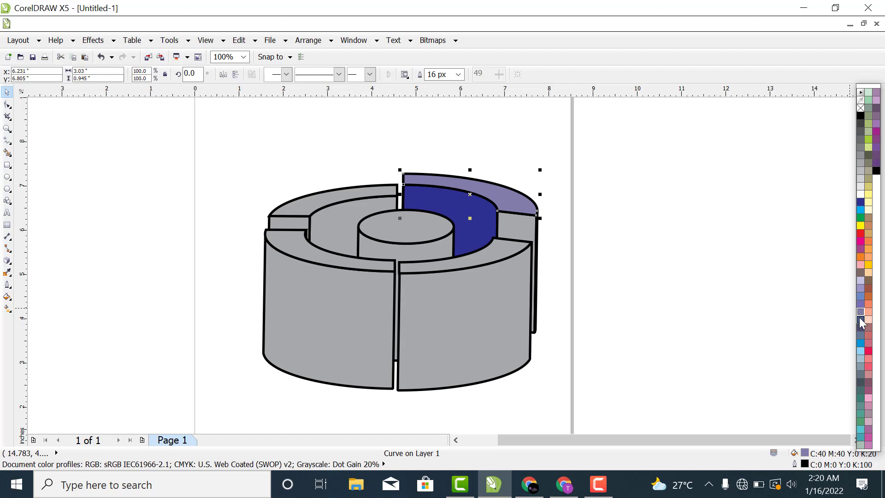
pyautogui.click(861, 320)
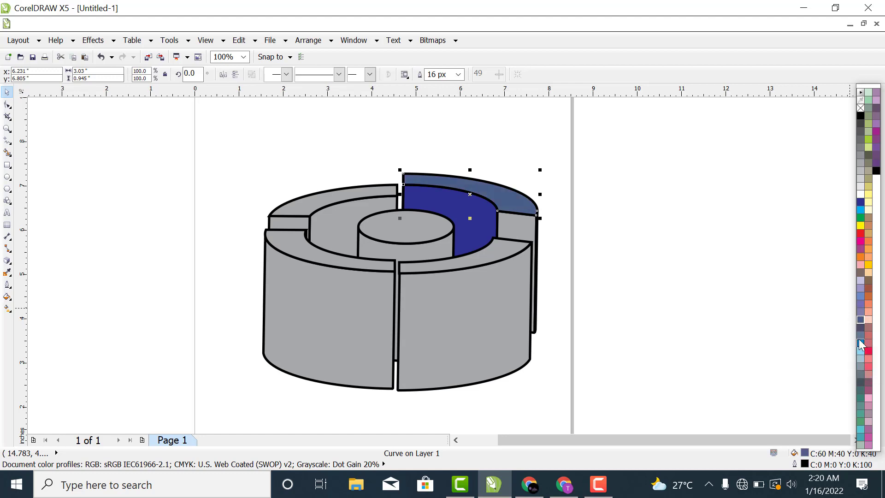
pyautogui.click(861, 359)
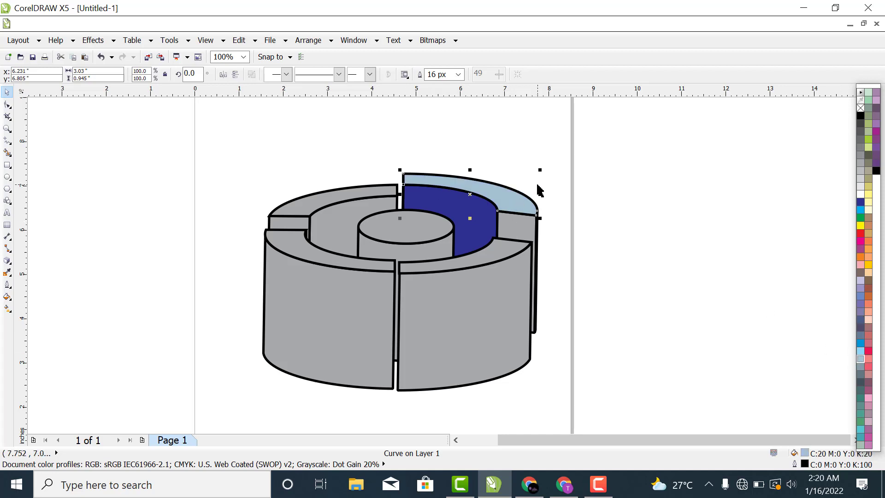
pyautogui.click(860, 211)
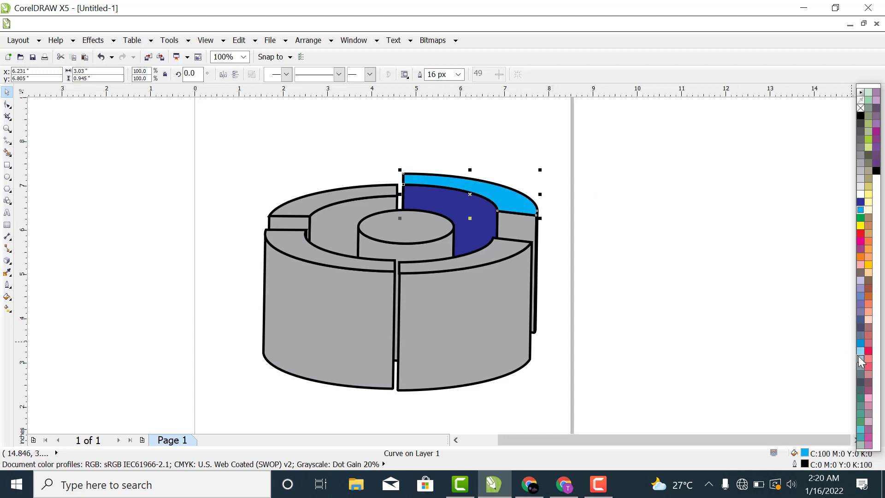
pyautogui.click(860, 358)
pyautogui.click(573, 218)
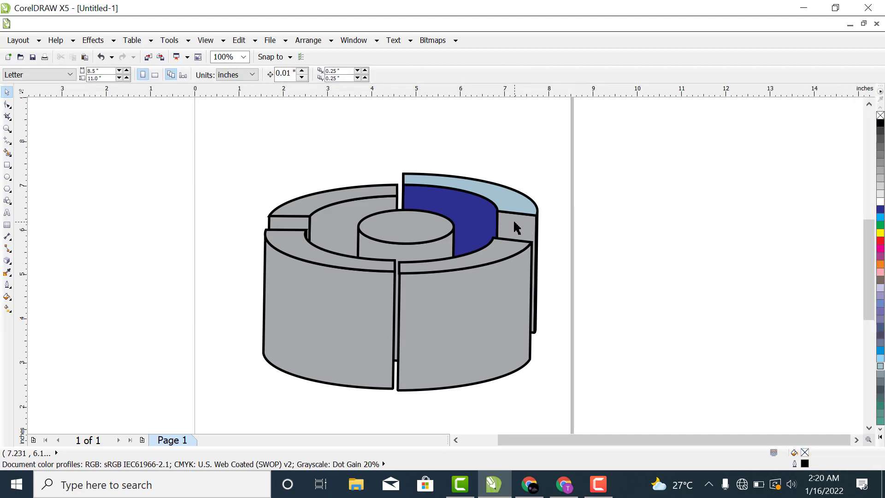
# Step: Fill the back-right top face with blue and apply a linear fountain fill fading to white toward its front end
pyautogui.click(512, 202)
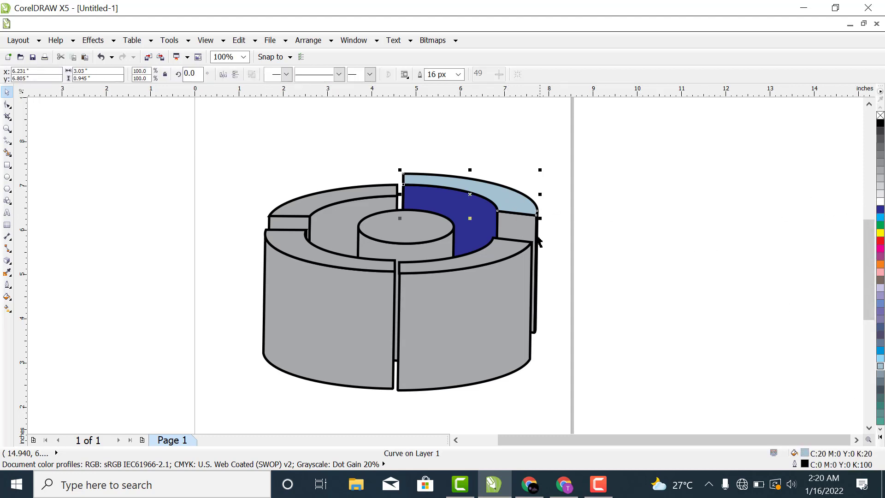
pyautogui.click(881, 209)
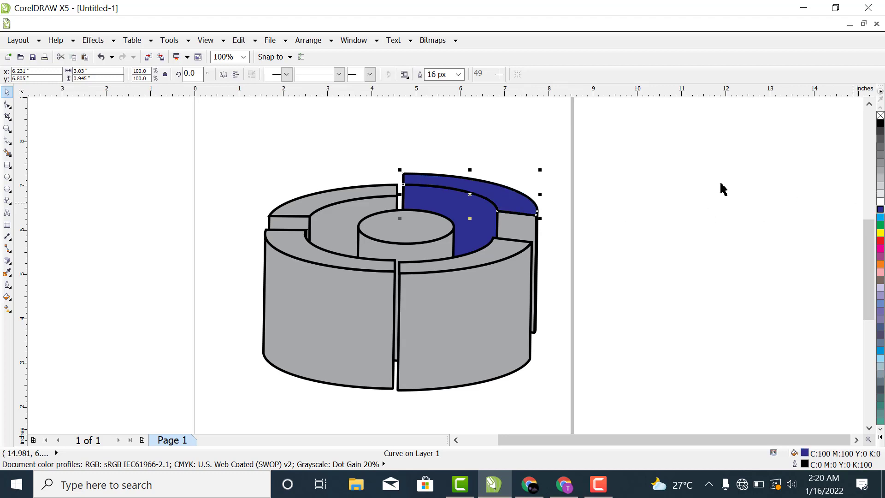
pyautogui.click(7, 309)
pyautogui.moveTo(411, 174); pyautogui.dragTo(516, 204)
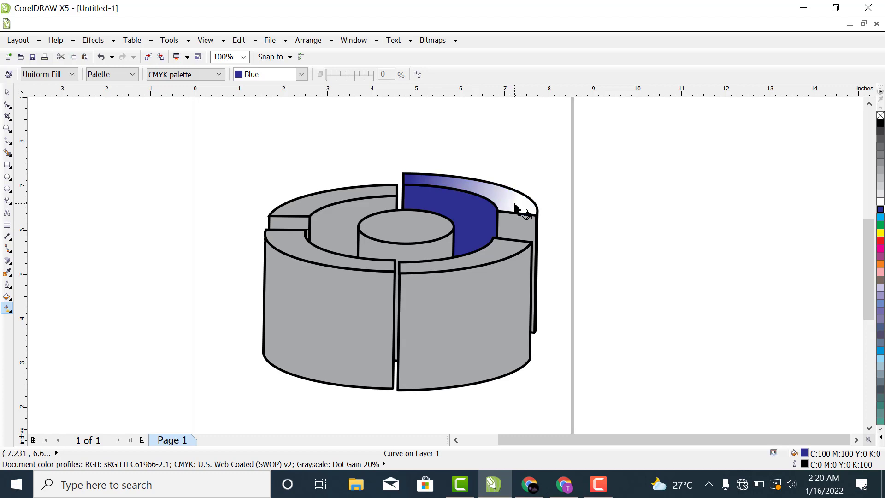
pyautogui.click(7, 92)
pyautogui.click(674, 249)
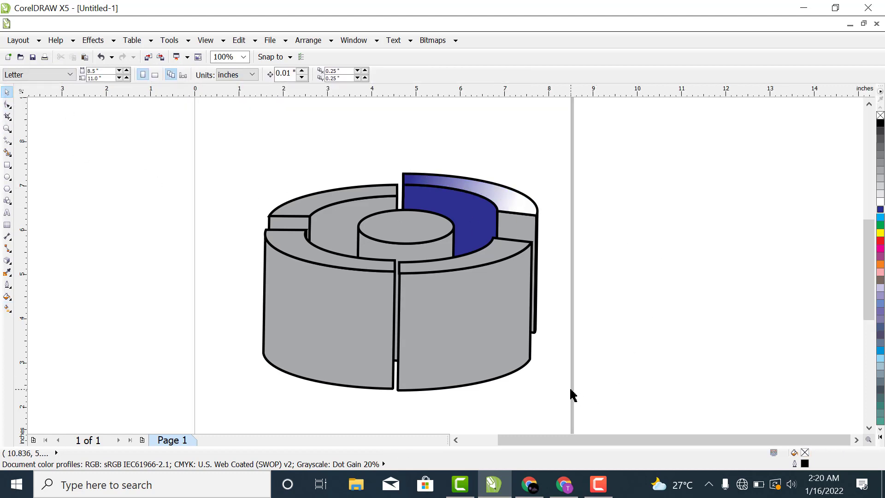
# Step: Give the back-right segment's flat end face a uniform light lavender fill of C30 M29 Y0 K0
pyautogui.click(520, 230)
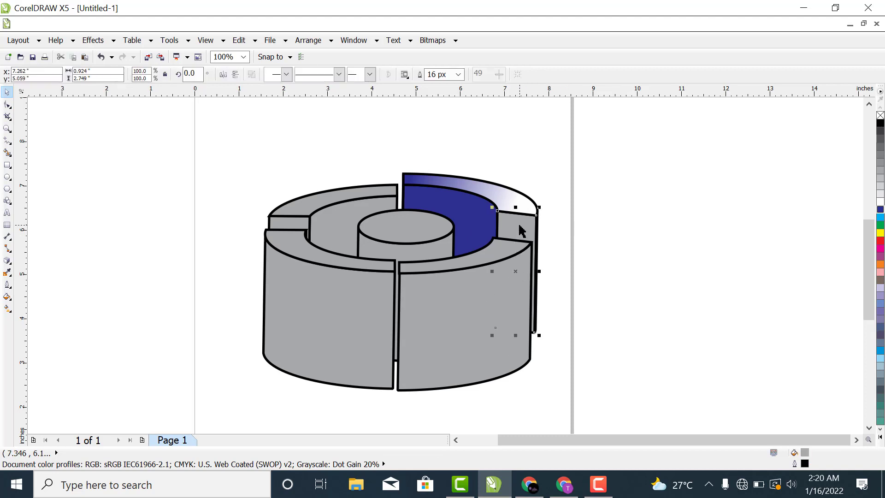
pyautogui.click(880, 209)
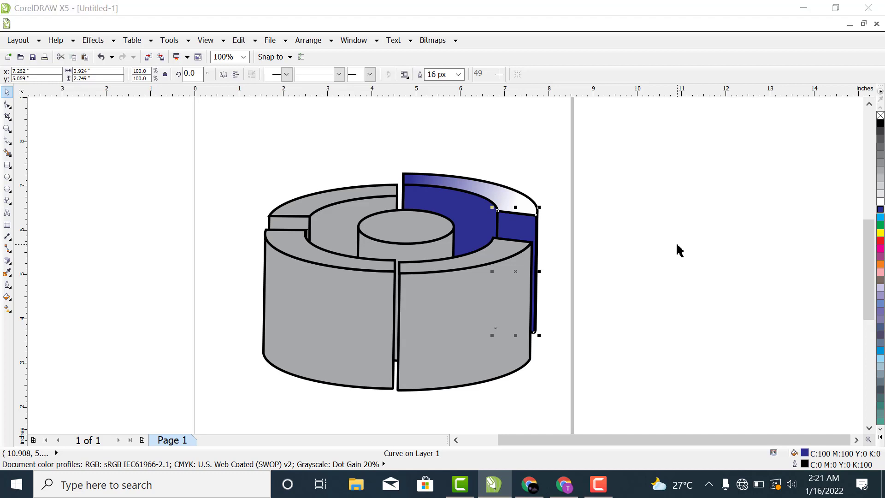
pyautogui.hotkey('shift', 'F11')
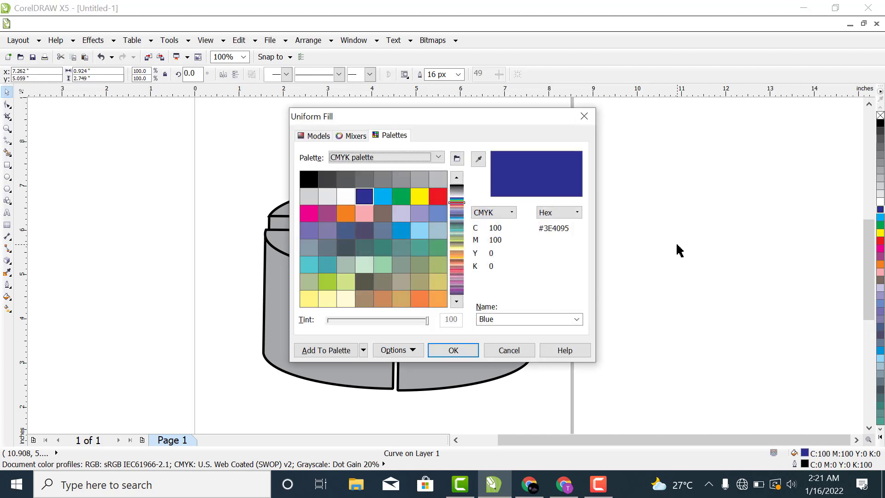
pyautogui.click(479, 159)
pyautogui.click(319, 136)
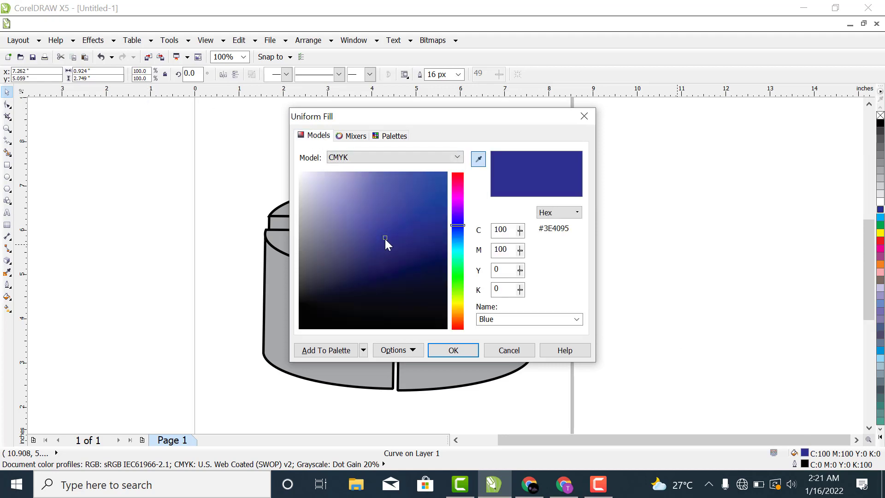
pyautogui.moveTo(385, 236); pyautogui.dragTo(337, 182)
pyautogui.click(340, 185)
pyautogui.click(441, 352)
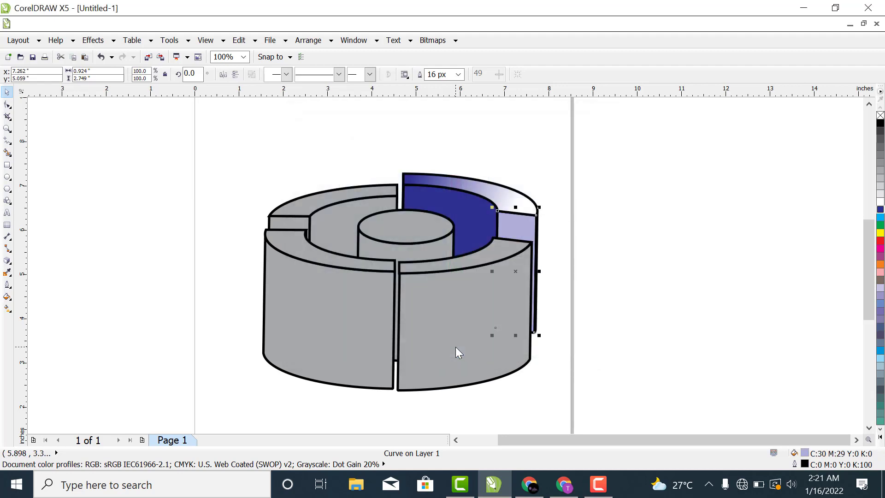
pyautogui.click(657, 272)
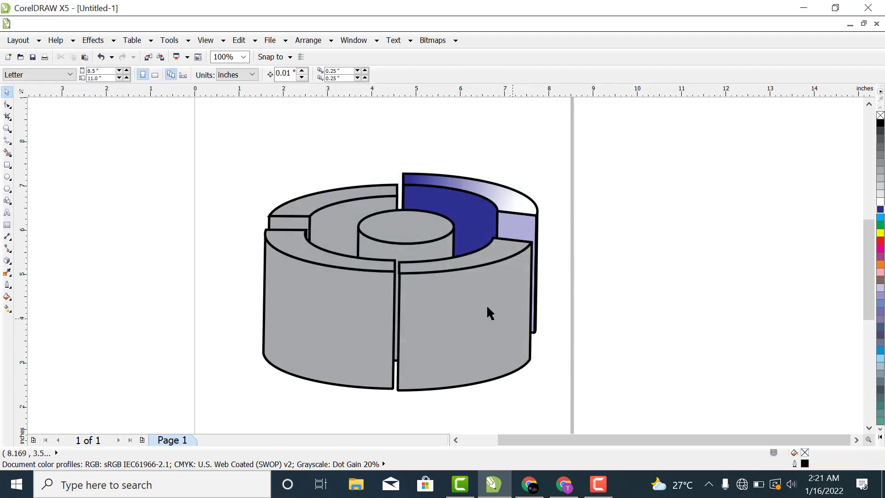
# Step: Try a purple C20 M80 Y0 K20 fill on the whole front-right group, and undo it
pyautogui.click(478, 329)
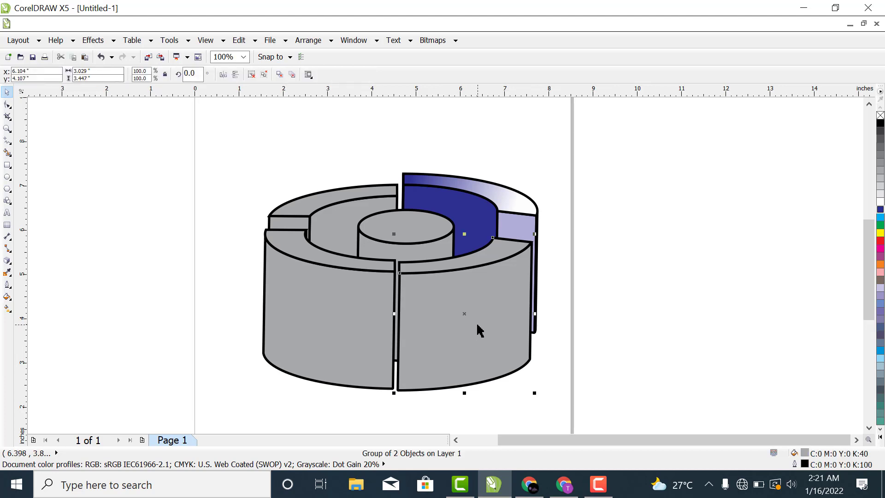
pyautogui.click(880, 257)
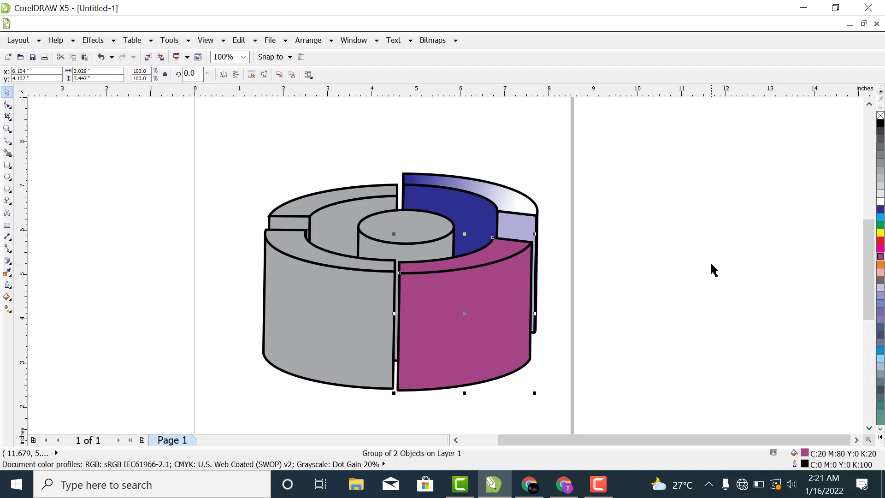
pyautogui.hotkey('ctrl', 'z')
pyautogui.click(681, 283)
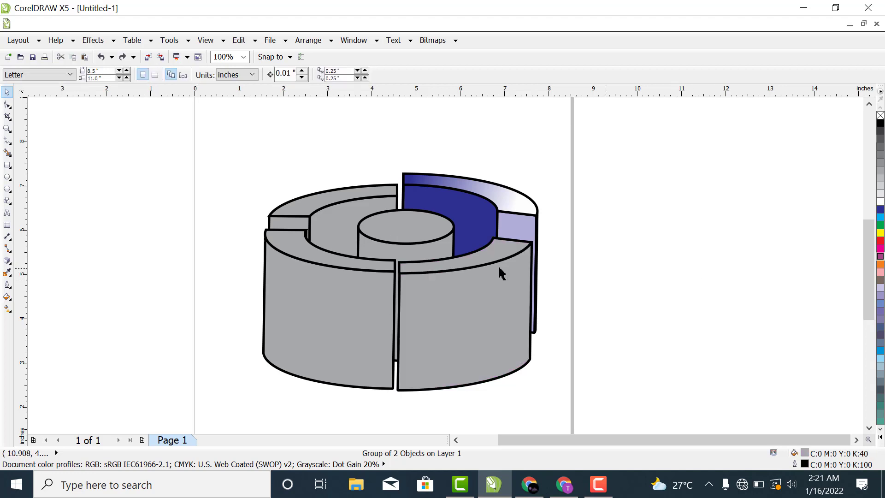
# Step: Ungroup the front-right segment into its outer wall and top face and clear the selection
pyautogui.click(474, 285)
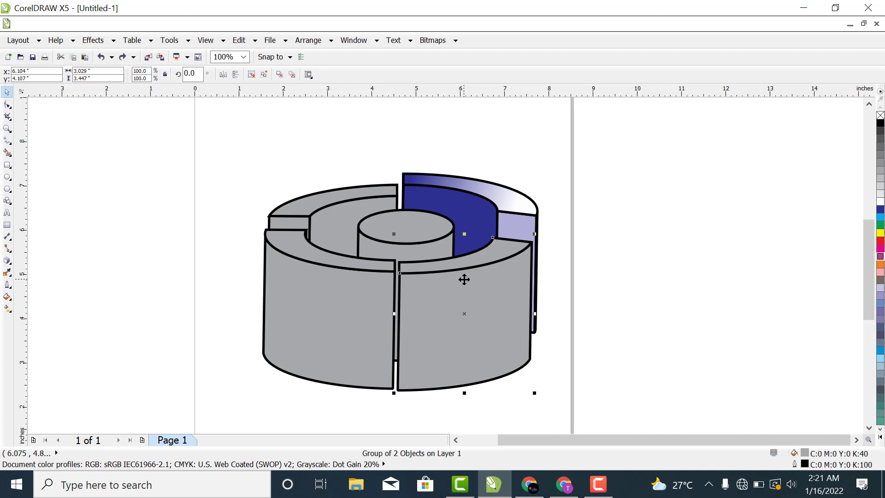
pyautogui.rightClick(464, 279)
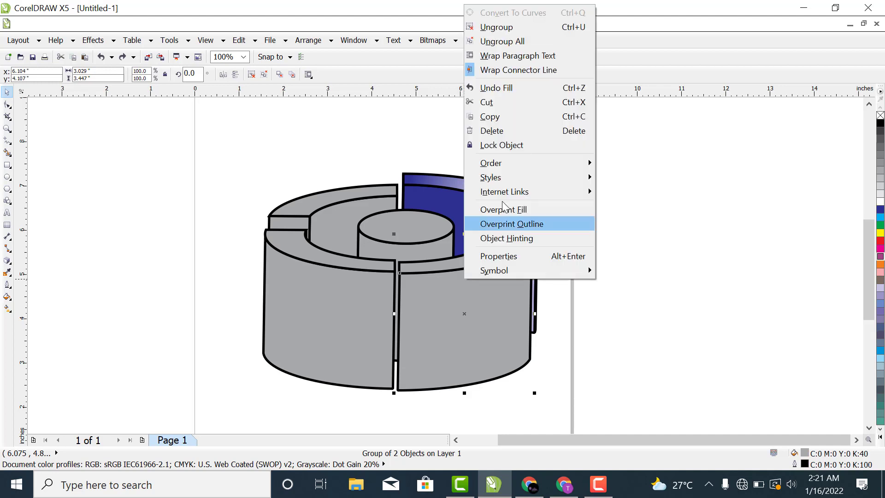
pyautogui.click(509, 32)
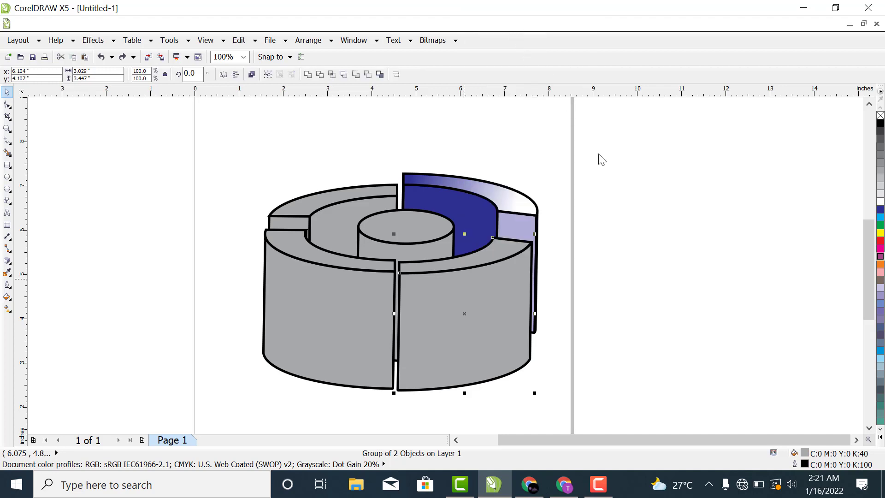
pyautogui.click(613, 194)
# Step: Fill the front-right outer wall and its top face with magenta (C0 M100 Y0 K0)
pyautogui.click(465, 334)
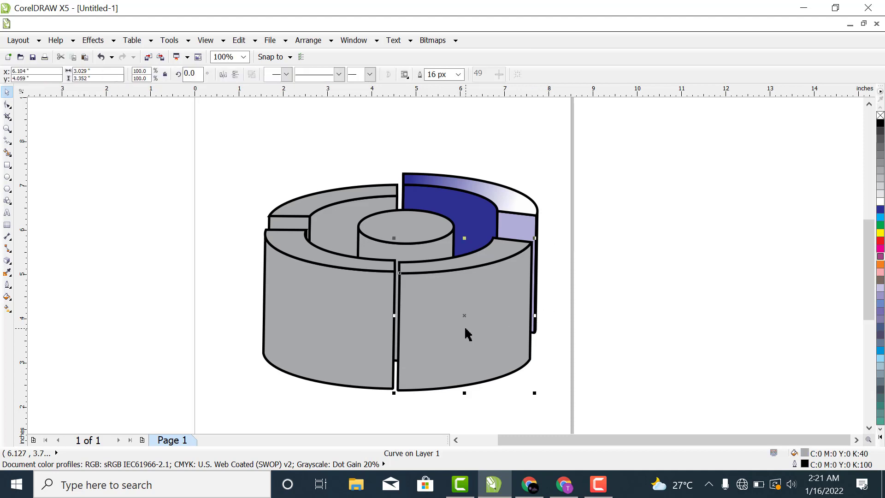
pyautogui.click(881, 250)
pyautogui.click(659, 241)
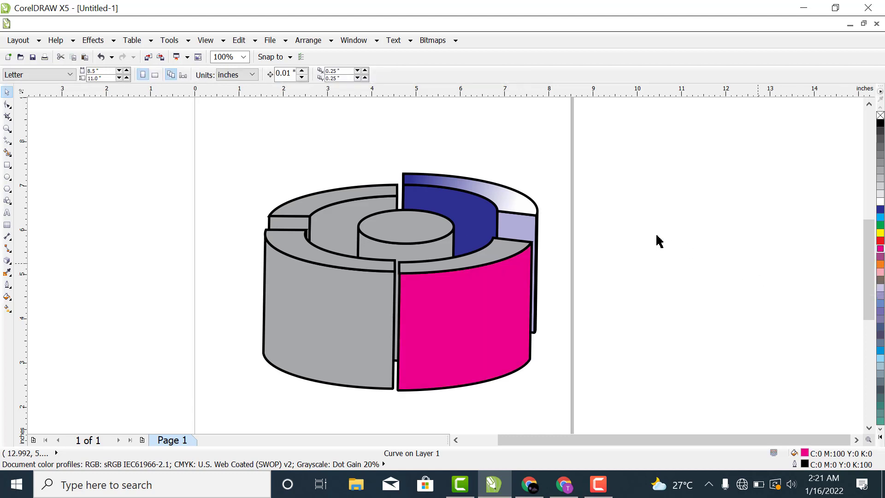
pyautogui.click(498, 255)
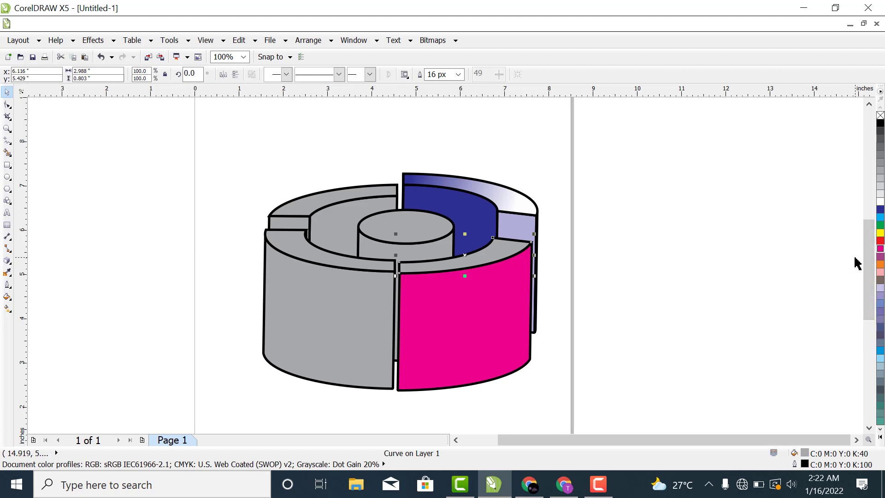
pyautogui.click(880, 249)
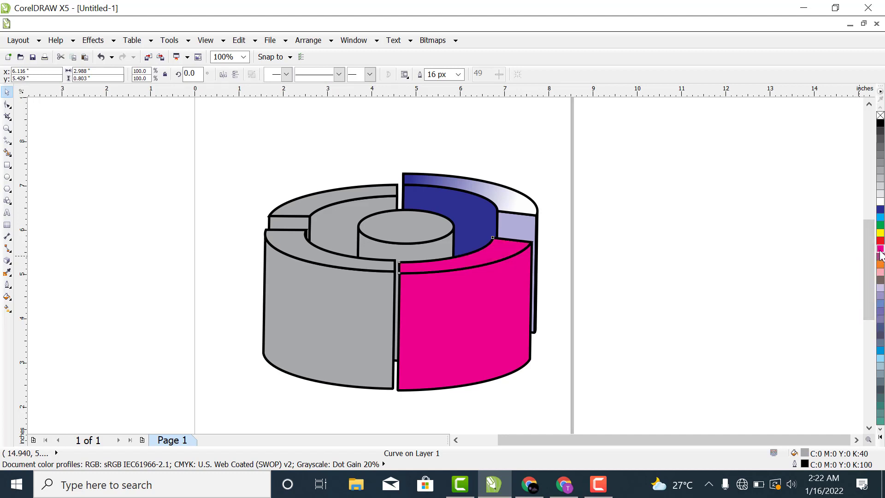
# Step: Apply a linear magenta-to-white gradient across the front-right segment's top face, running from its right end to its left end
pyautogui.click(7, 308)
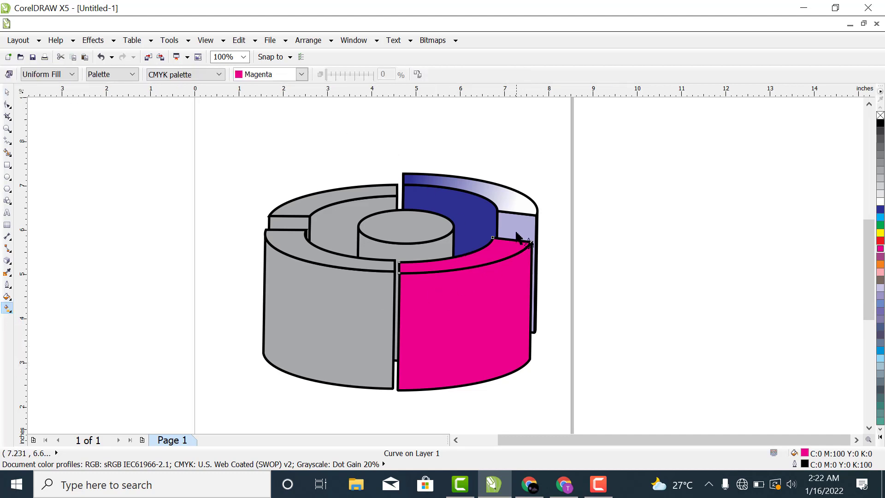
pyautogui.moveTo(511, 242); pyautogui.dragTo(412, 266)
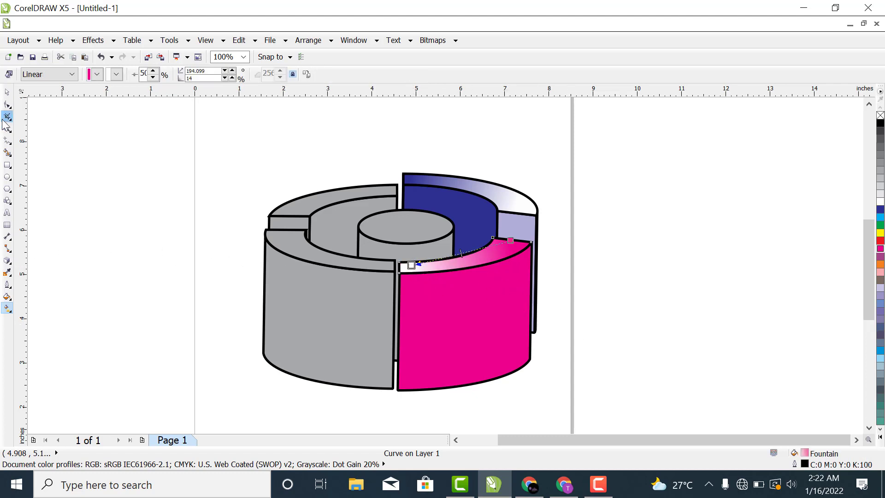
pyautogui.click(9, 93)
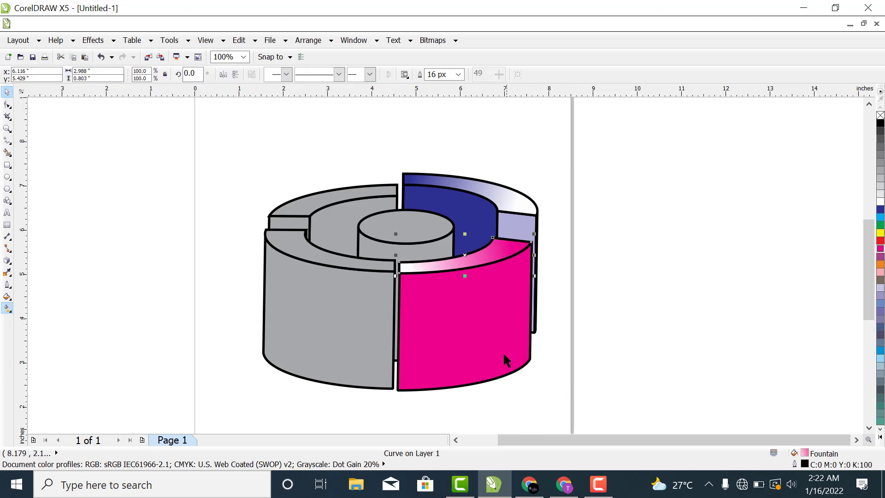
# Step: Give the front-right outer wall a linear magenta-to-white gradient from its upper right edge towards its left edge, and clear the selection
pyautogui.click(484, 344)
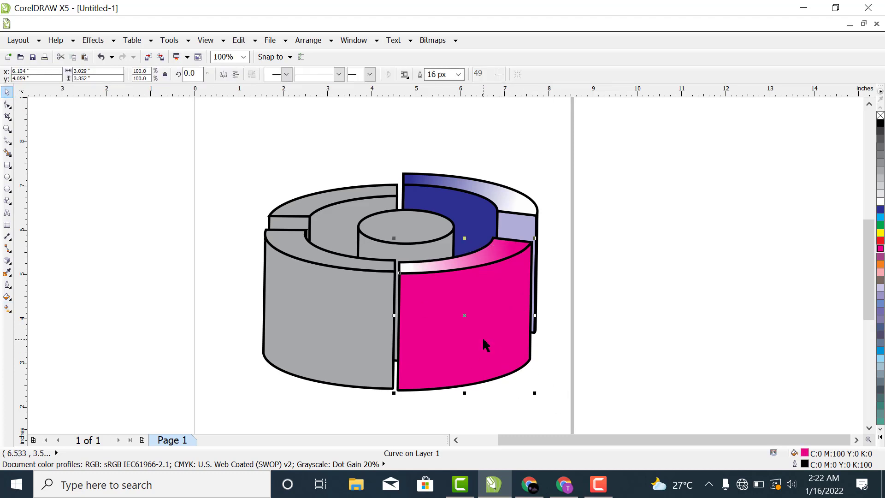
pyautogui.click(6, 310)
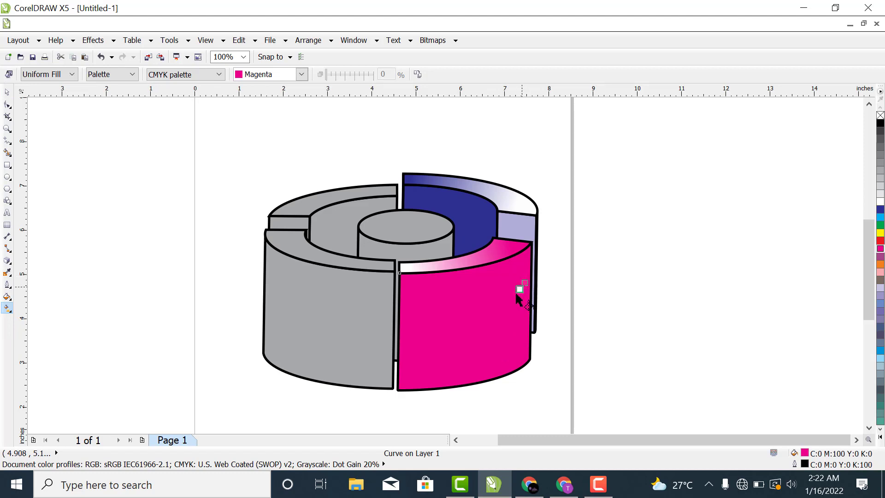
pyautogui.moveTo(524, 282)
pyautogui.mouseDown()
pyautogui.moveTo(479, 322)
pyautogui.moveTo(405, 327)
pyautogui.mouseUp()
pyautogui.click(697, 294)
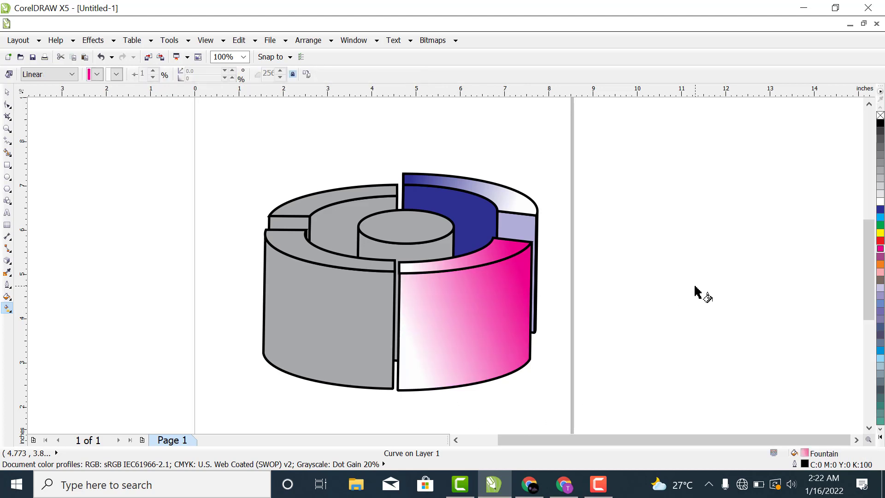
# Step: Refine the front-right wall's gradient: midpoint about 76%, end point near the lower left corner, end colour pink (C0 M40 Y20 K0)
pyautogui.click(483, 314)
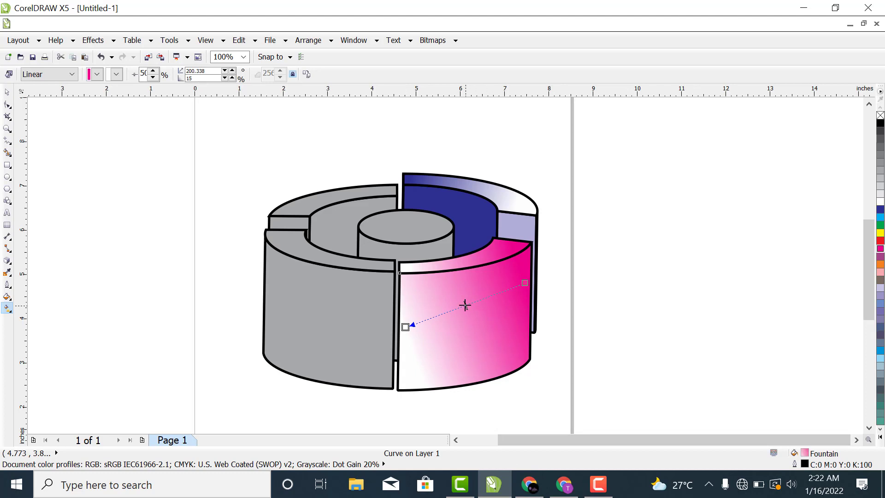
pyautogui.moveTo(464, 305); pyautogui.dragTo(435, 322)
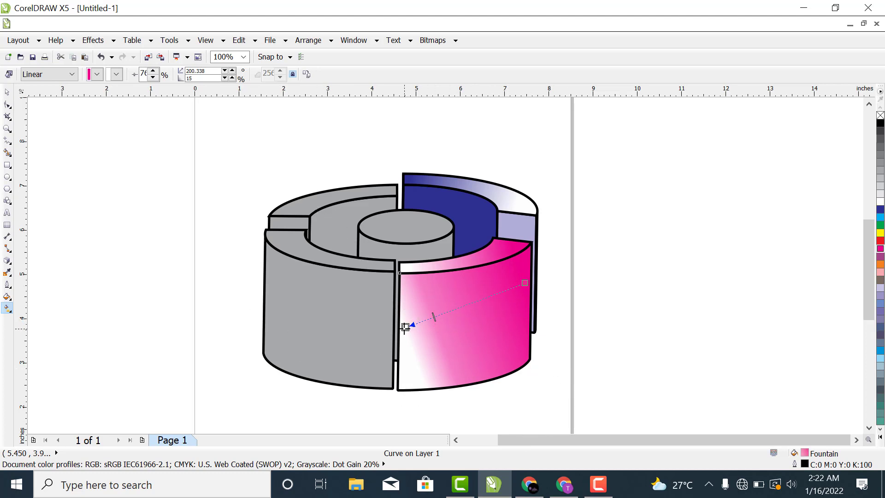
pyautogui.moveTo(405, 327); pyautogui.dragTo(424, 362)
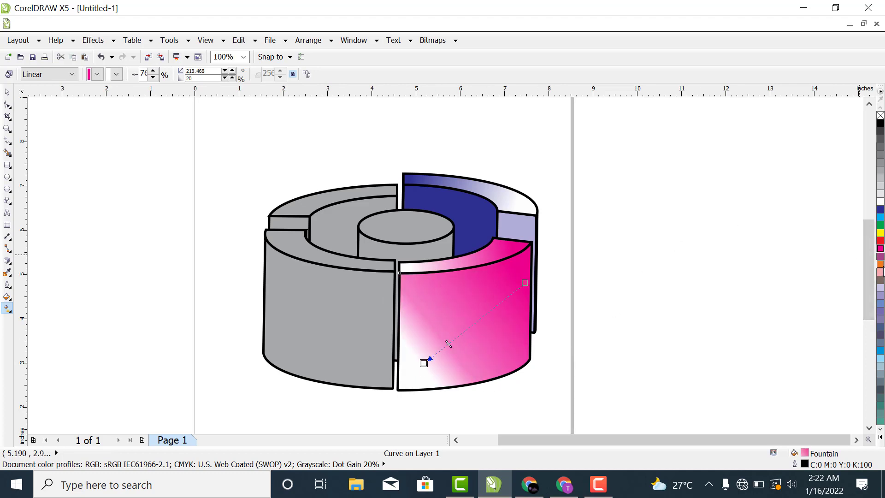
pyautogui.click(881, 273)
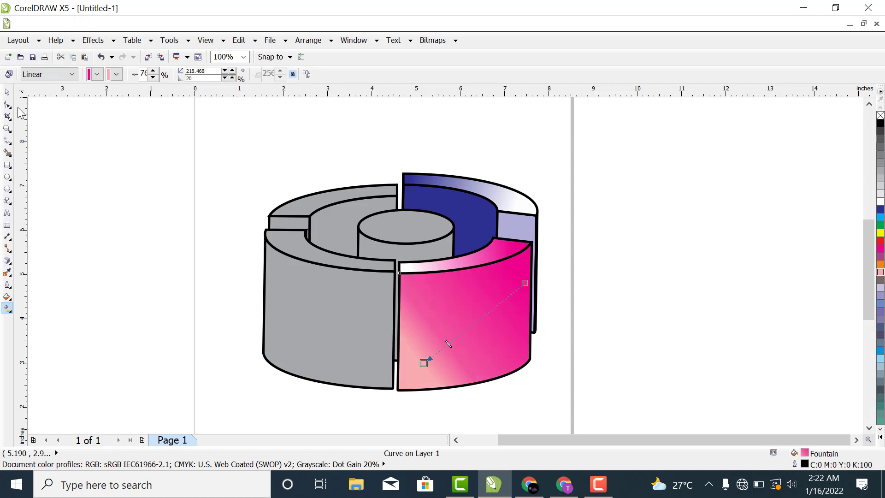
pyautogui.click(6, 91)
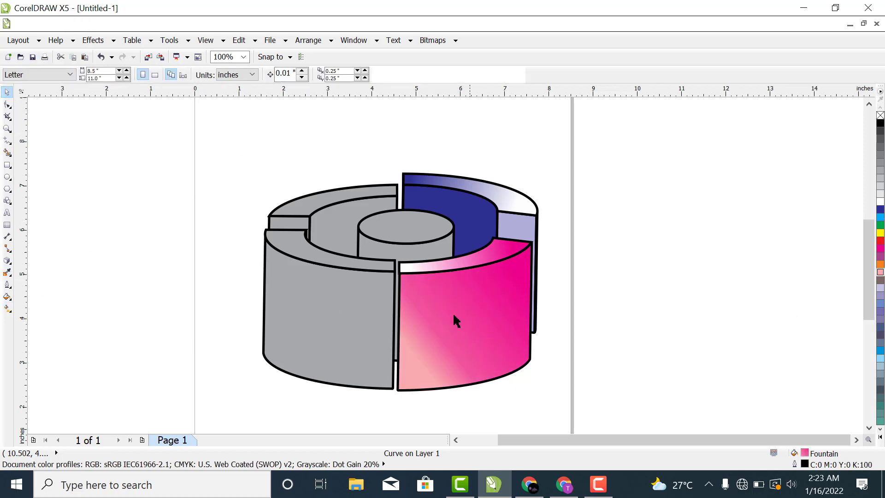
# Step: Fill the front-left segment's outer wall and top face with orange (C0 M60 Y100 K0)
pyautogui.click(317, 311)
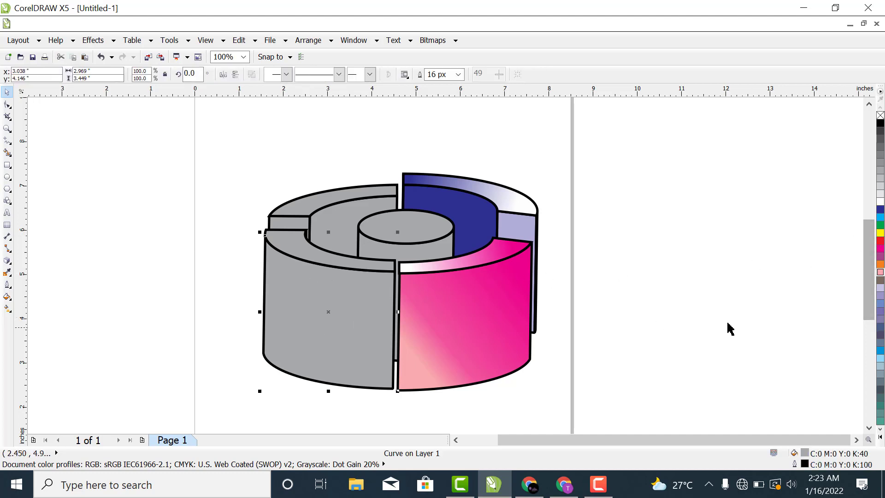
pyautogui.click(880, 264)
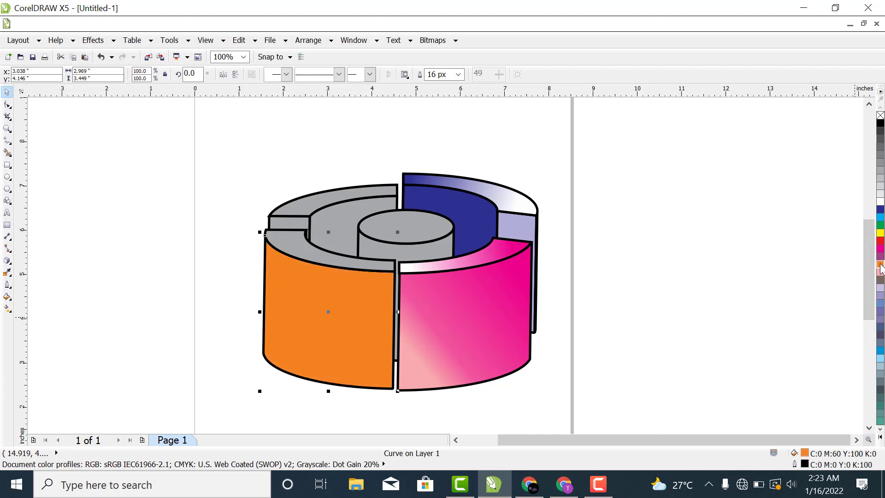
pyautogui.click(298, 249)
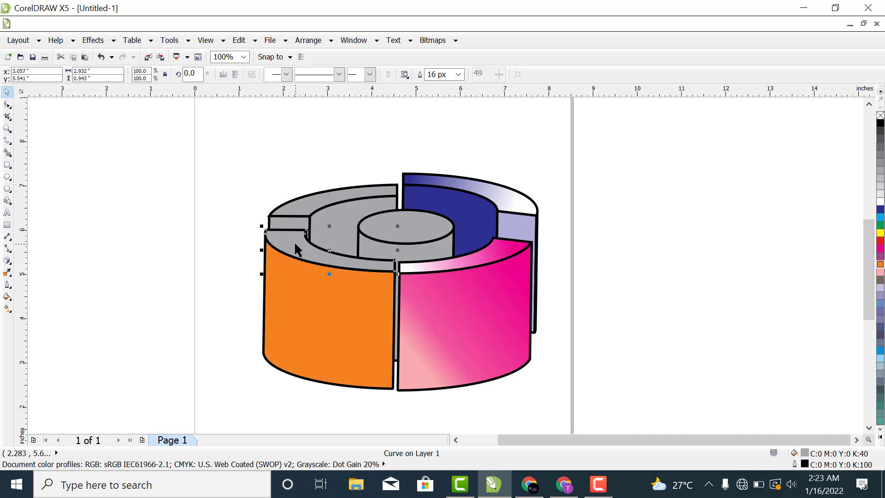
pyautogui.click(881, 273)
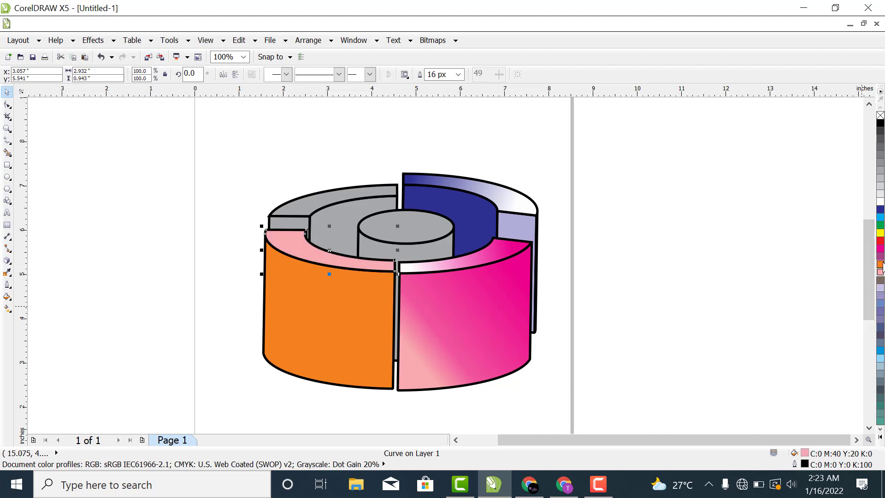
pyautogui.click(881, 265)
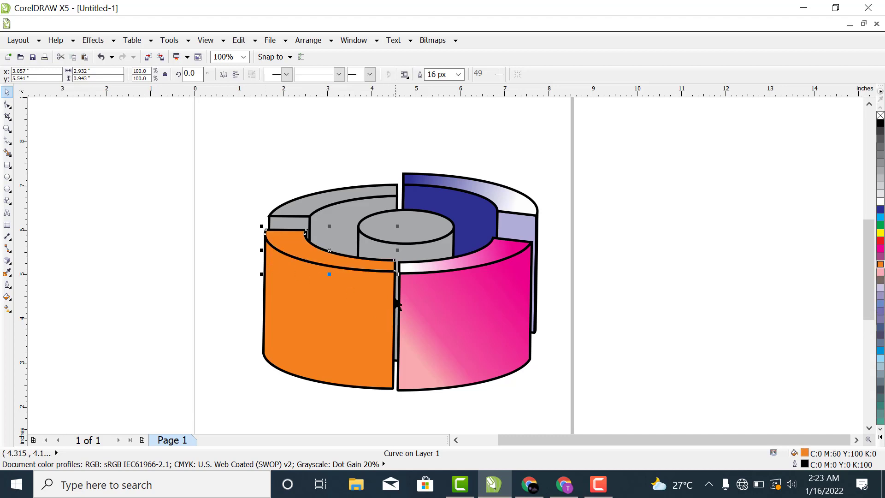
# Step: Apply a linear orange-to-white gradient across the front-left segment's top face, running from its left end to its right end
pyautogui.click(8, 309)
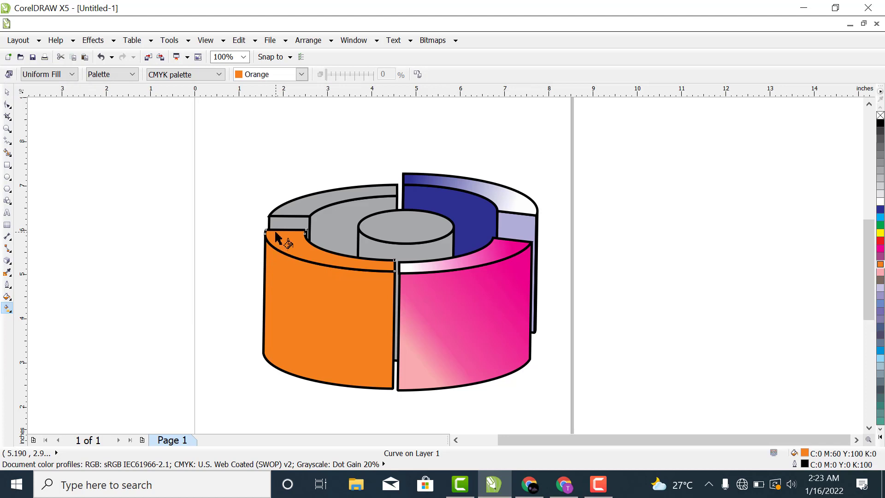
pyautogui.moveTo(275, 230); pyautogui.dragTo(386, 272)
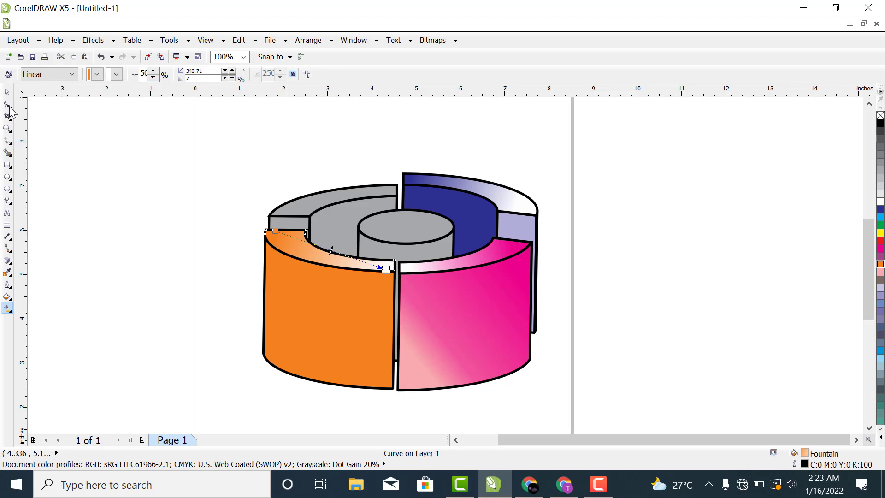
pyautogui.click(7, 92)
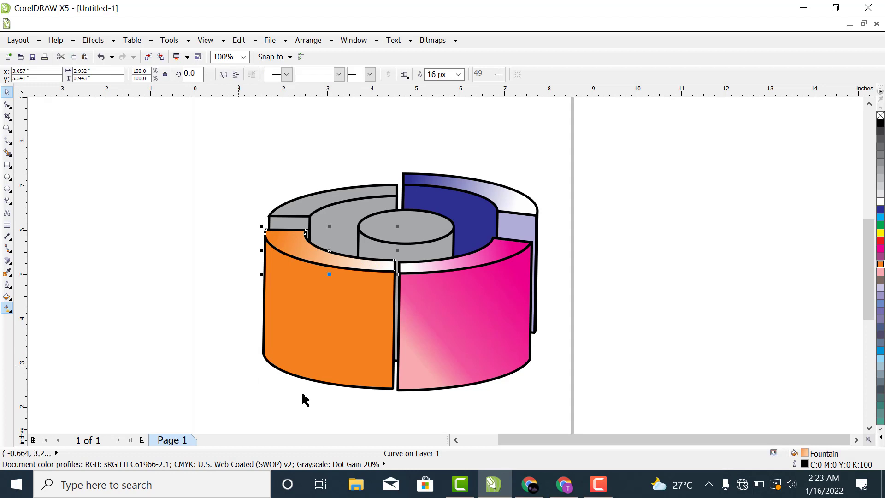
# Step: Give the front-left outer wall a diagonal orange-to-white gradient from upper left to lower right, with its midpoint at about 77%
pyautogui.click(313, 338)
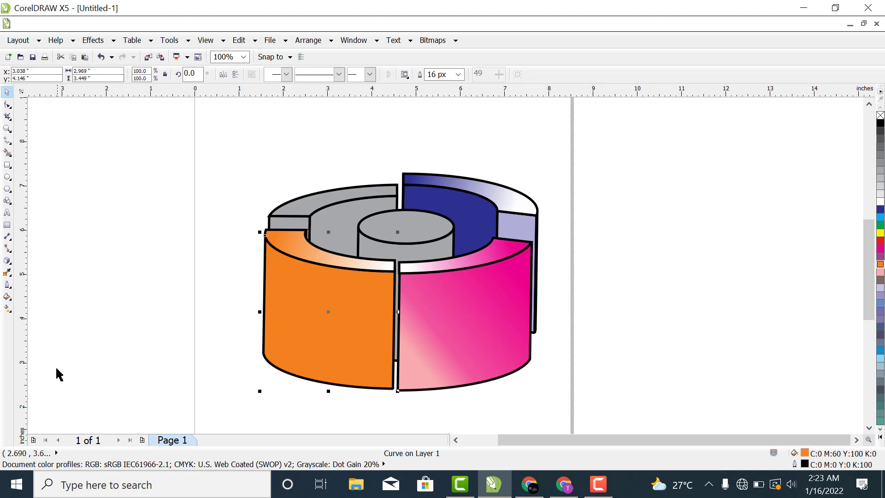
pyautogui.click(7, 310)
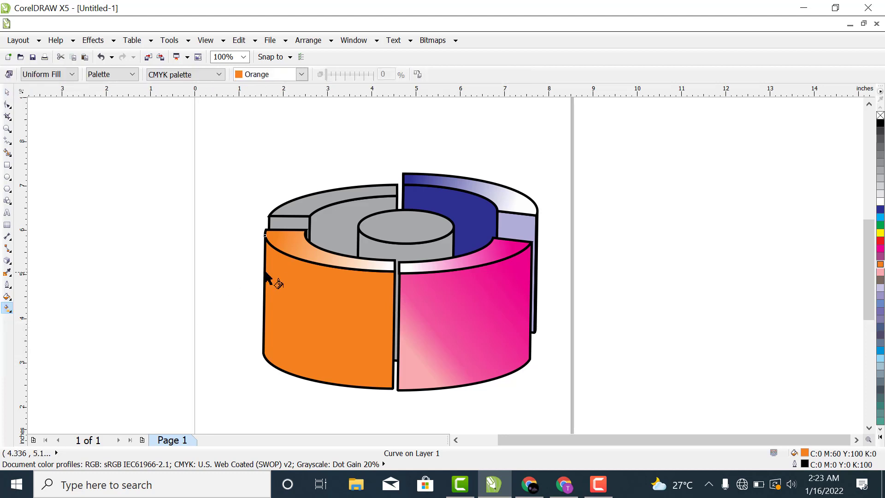
pyautogui.moveTo(268, 261); pyautogui.dragTo(382, 374)
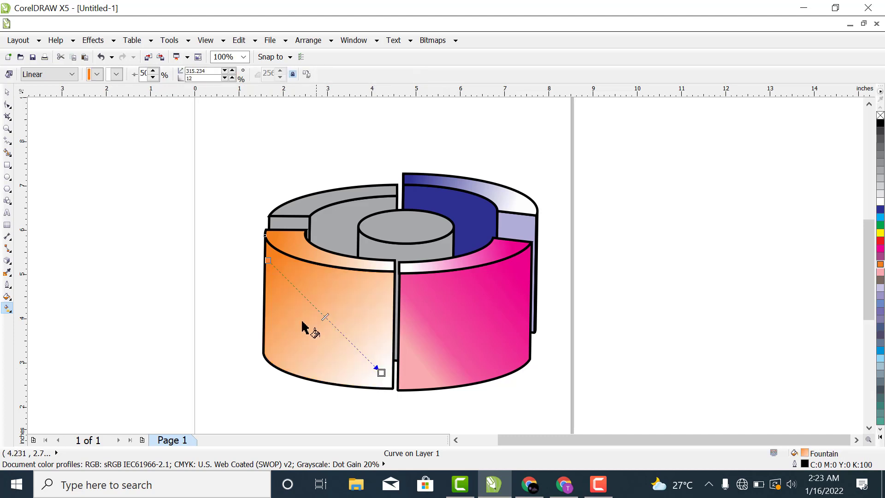
pyautogui.moveTo(325, 318); pyautogui.dragTo(333, 326)
pyautogui.moveTo(356, 347); pyautogui.dragTo(356, 347)
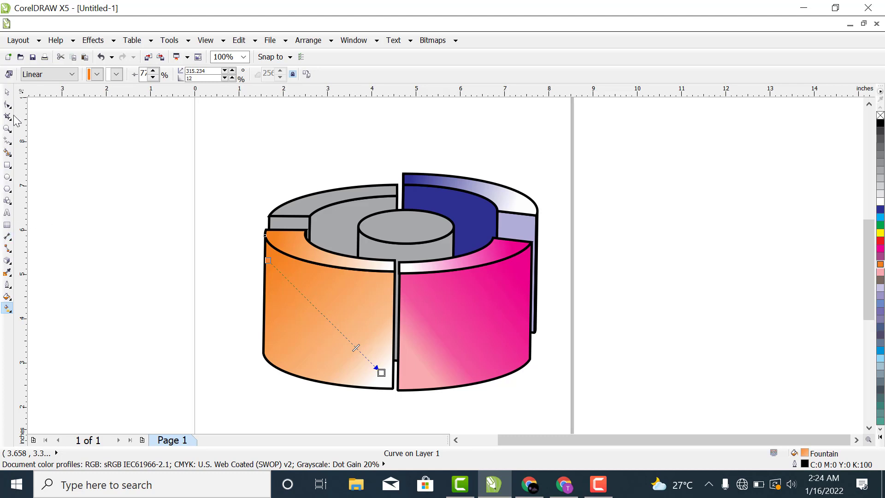
pyautogui.click(7, 92)
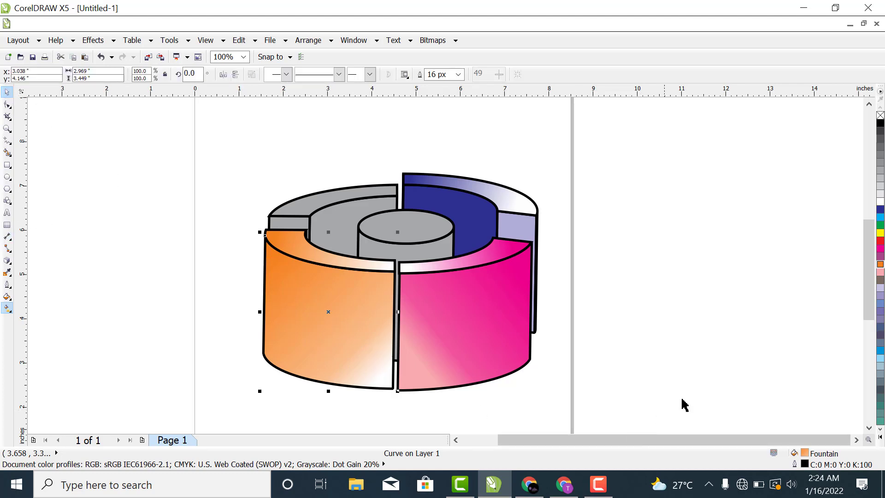
# Step: Fill the back-left segment's flat end face with red (C0 M100 Y100 K0) and clear the selection
pyautogui.click(340, 222)
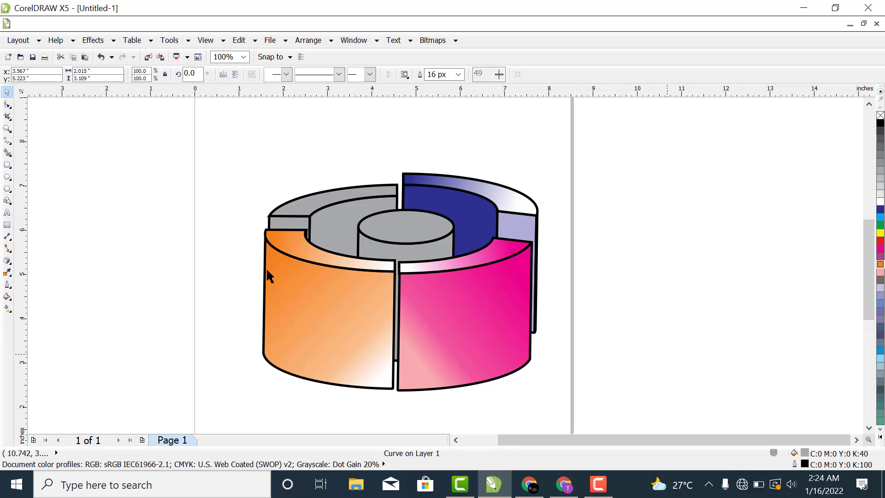
pyautogui.press('Escape')
pyautogui.click(295, 222)
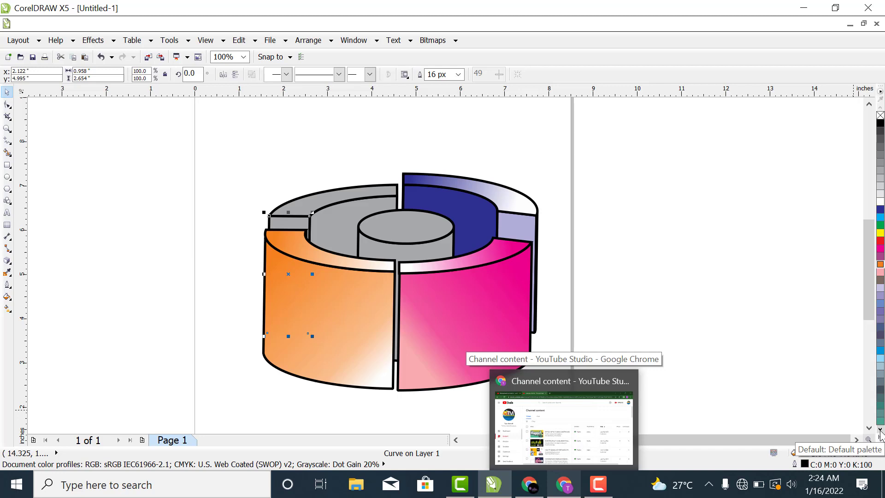
pyautogui.click(881, 241)
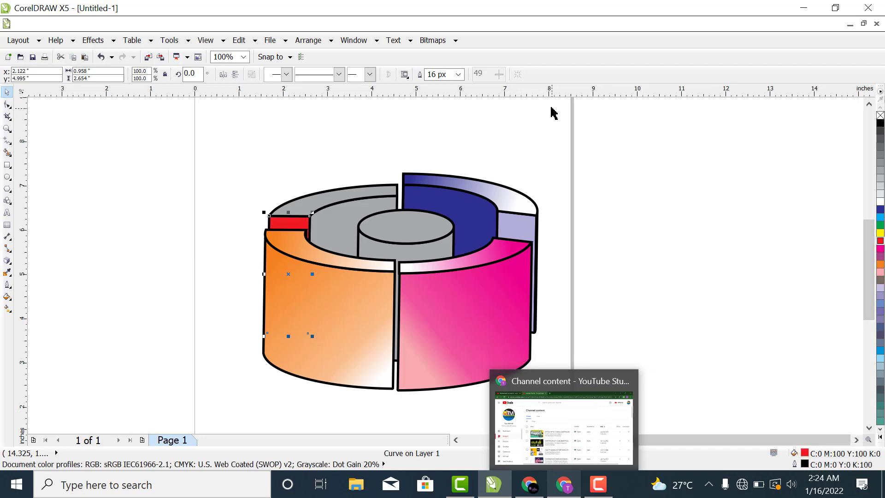
pyautogui.click(680, 225)
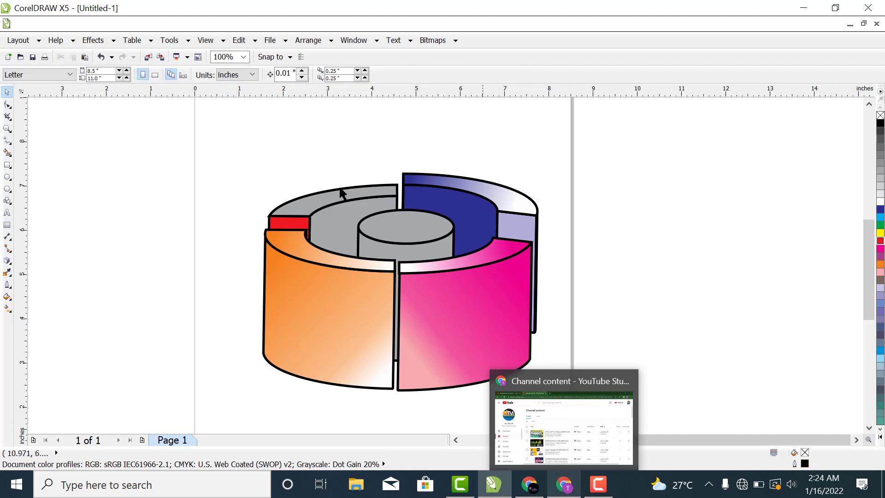
# Step: Apply a short linear red-to-white gradient running down the visible part of the back-left segment's flat end face
pyautogui.click(293, 226)
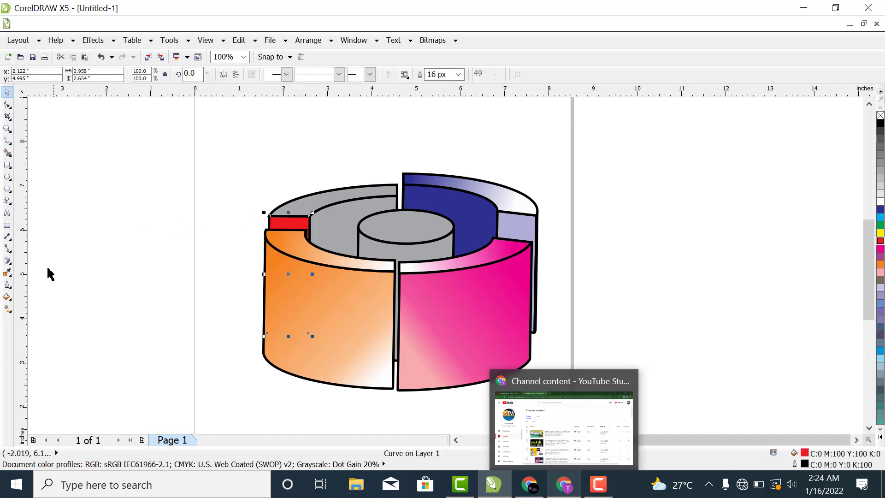
pyautogui.click(8, 308)
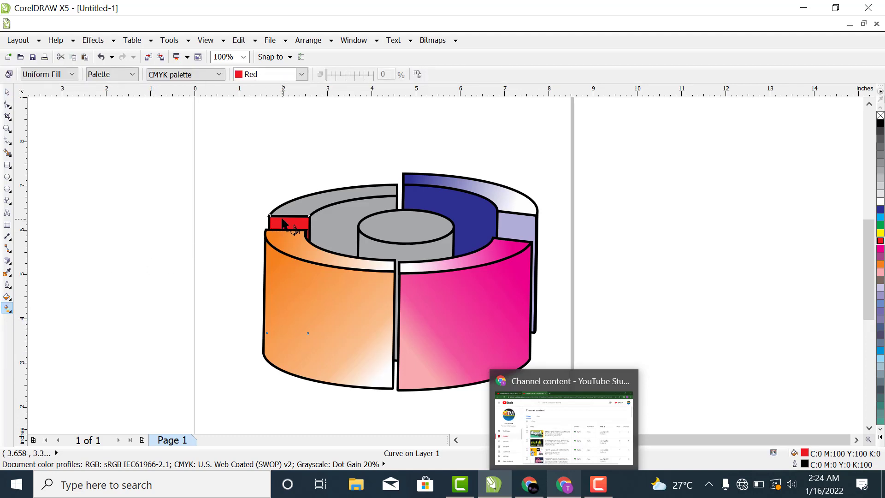
pyautogui.moveTo(282, 219); pyautogui.dragTo(279, 233)
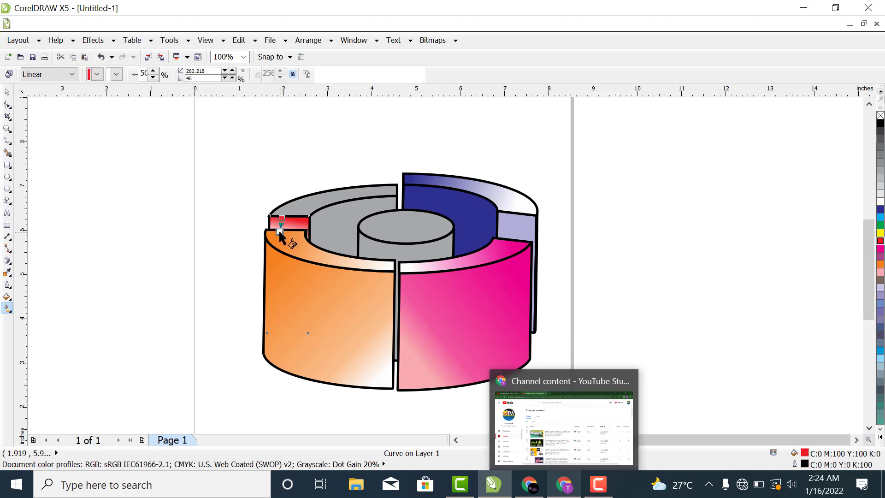
pyautogui.click(7, 92)
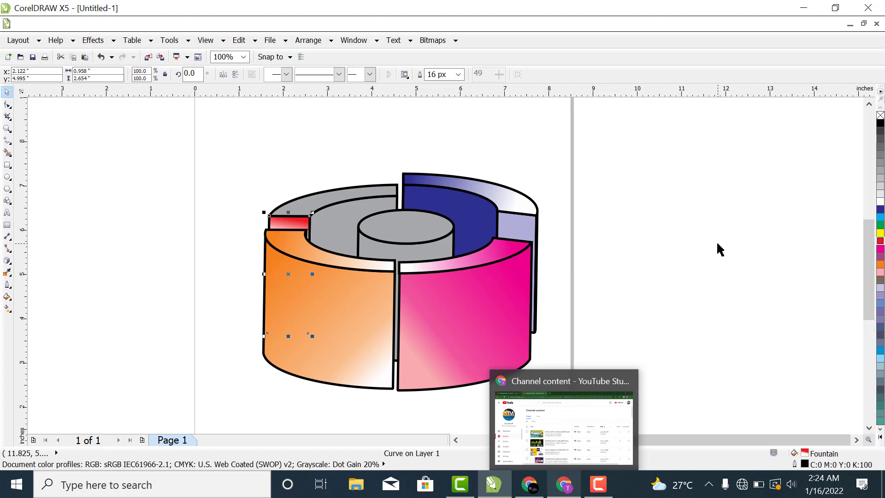
# Step: Fill the back-left segment's top face and inner wall with red (C0 M100 Y100 K0)
pyautogui.click(336, 202)
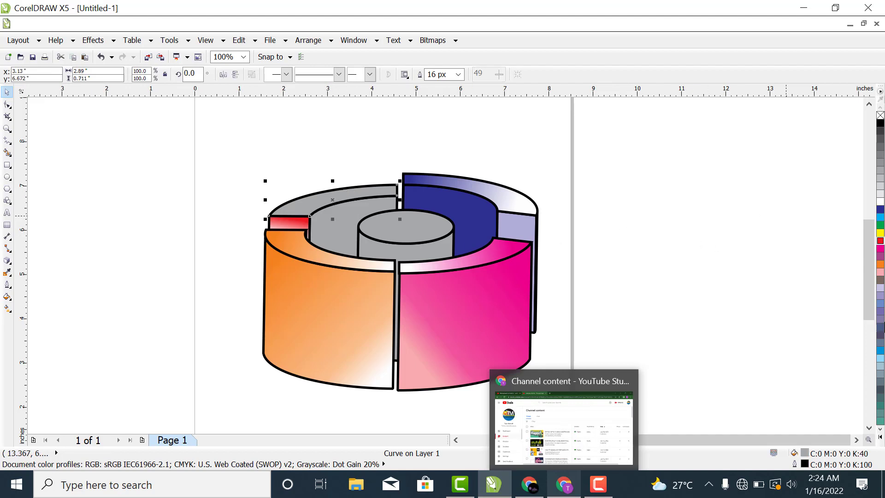
pyautogui.click(881, 240)
pyautogui.click(342, 224)
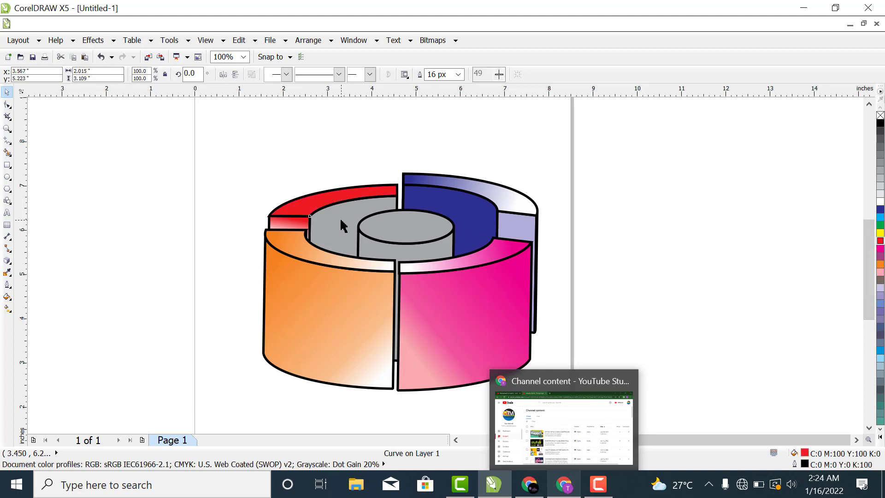
pyautogui.click(880, 241)
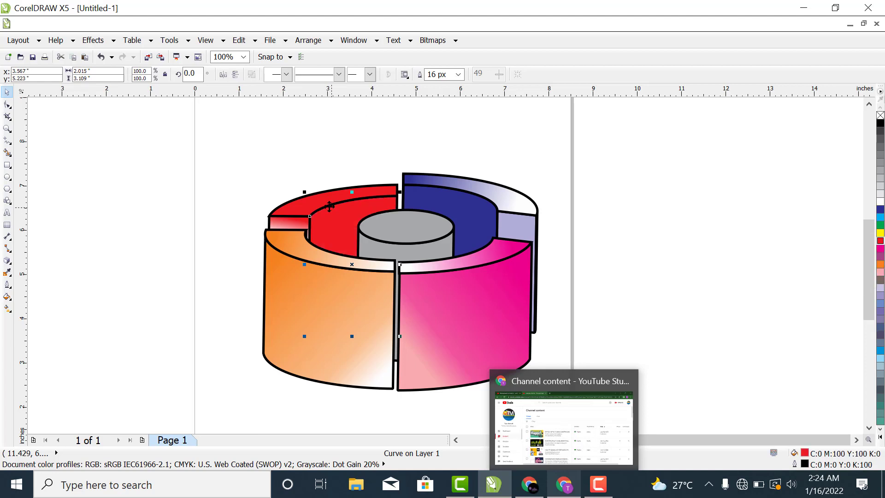
# Step: Apply a red-to-white linear gradient down the back-left segment's inner wall with its midpoint at about 91%, and clear the selection
pyautogui.click(7, 308)
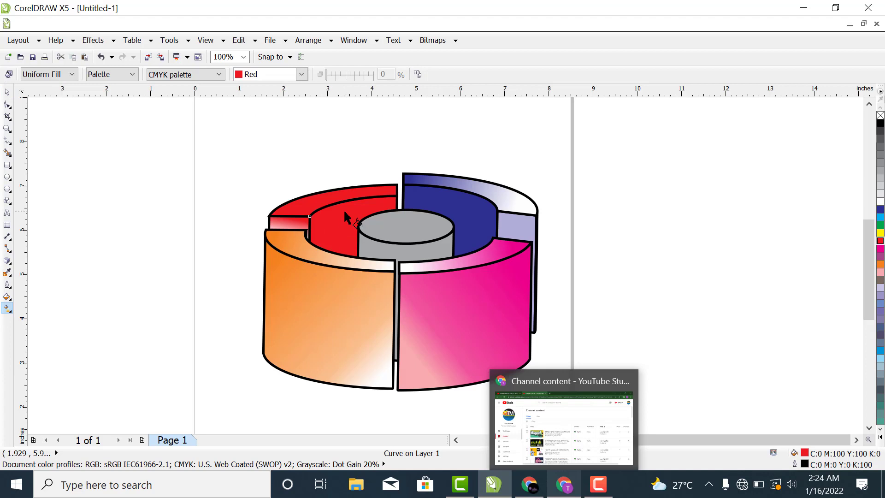
pyautogui.moveTo(348, 212); pyautogui.dragTo(333, 248)
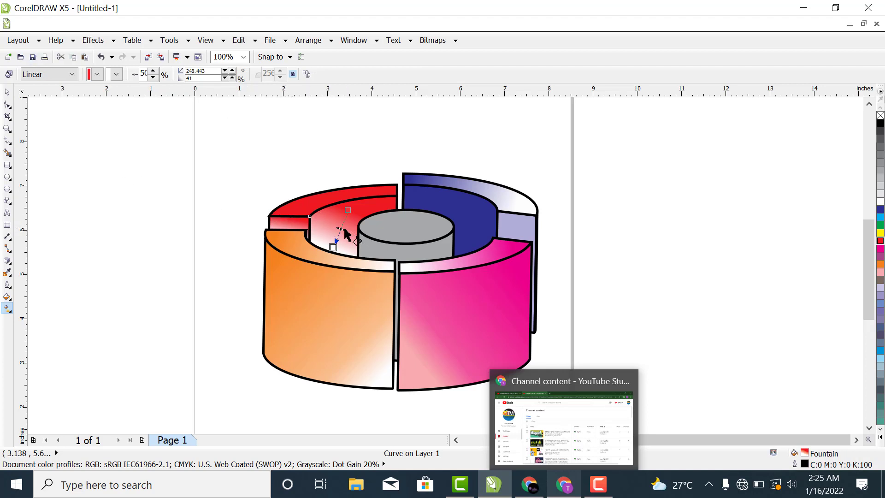
pyautogui.moveTo(338, 240); pyautogui.dragTo(336, 242)
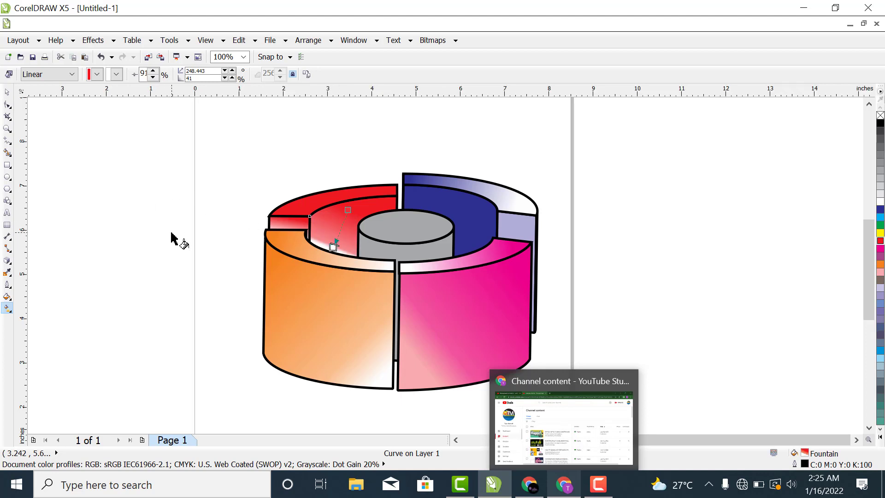
pyautogui.click(156, 209)
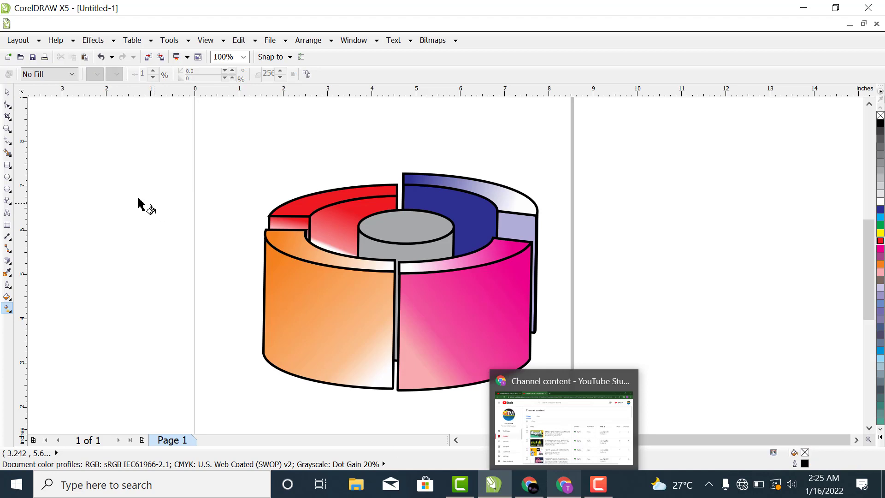
# Step: Apply a linear gradient across the back-left segment's top face, running from red at its right end to white at its left
pyautogui.click(360, 193)
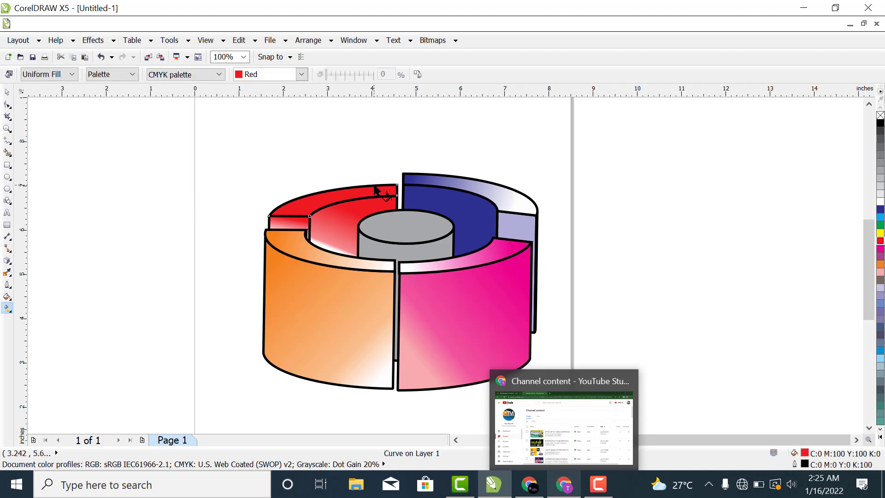
pyautogui.moveTo(377, 186); pyautogui.dragTo(315, 205)
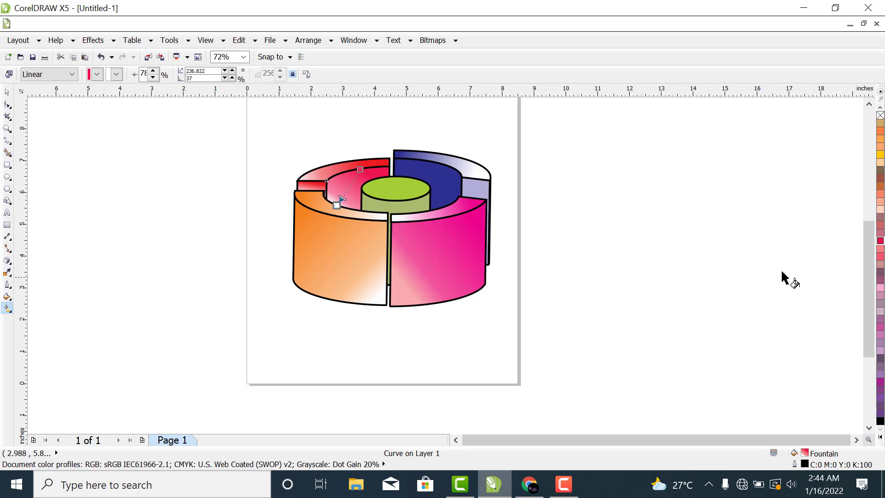
# Step: Replace the gradient on the back-left segment's inner wall with a solid salmon fill (C0 M60 Y40 K0) and clear the selection
pyautogui.click(879, 290)
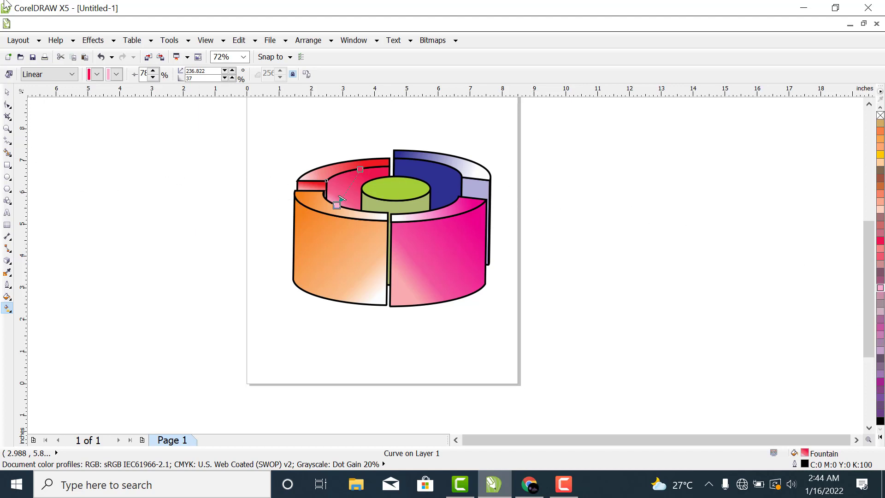
pyautogui.click(7, 92)
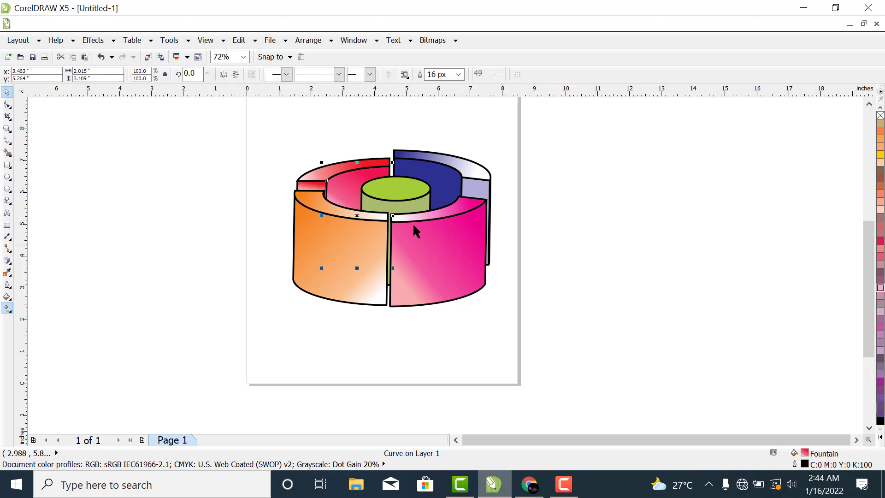
pyautogui.click(357, 201)
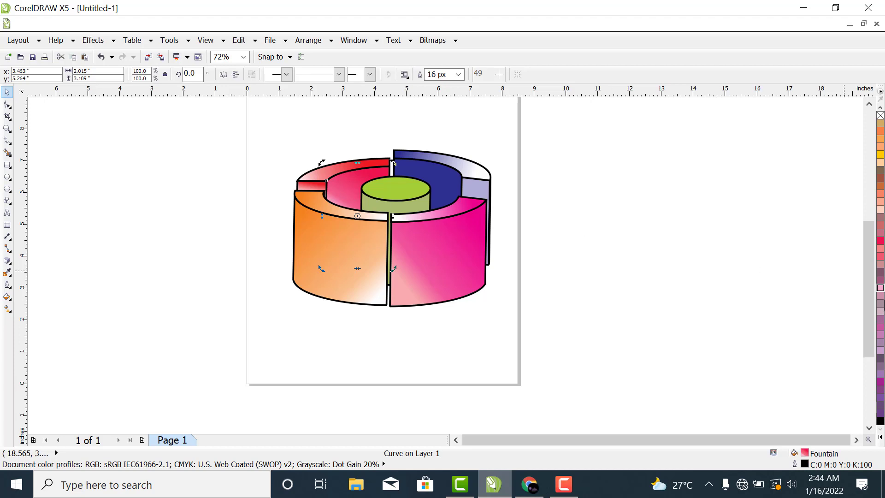
pyautogui.click(880, 296)
pyautogui.click(881, 281)
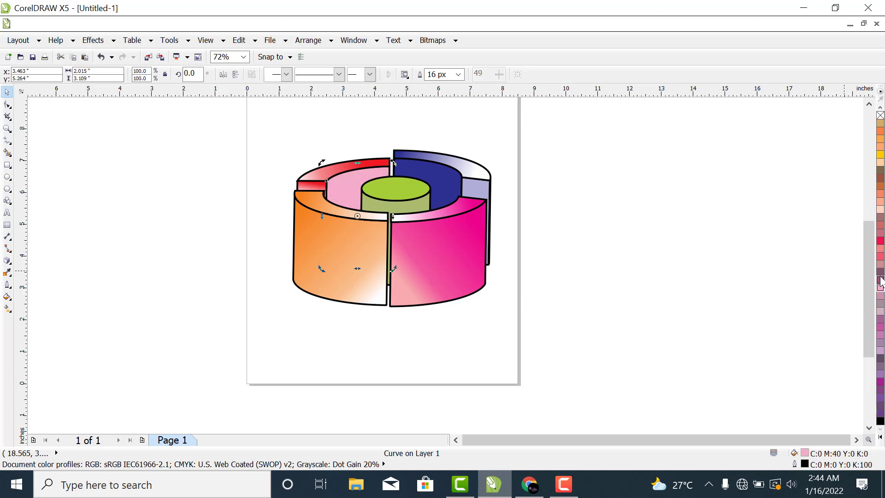
pyautogui.click(881, 264)
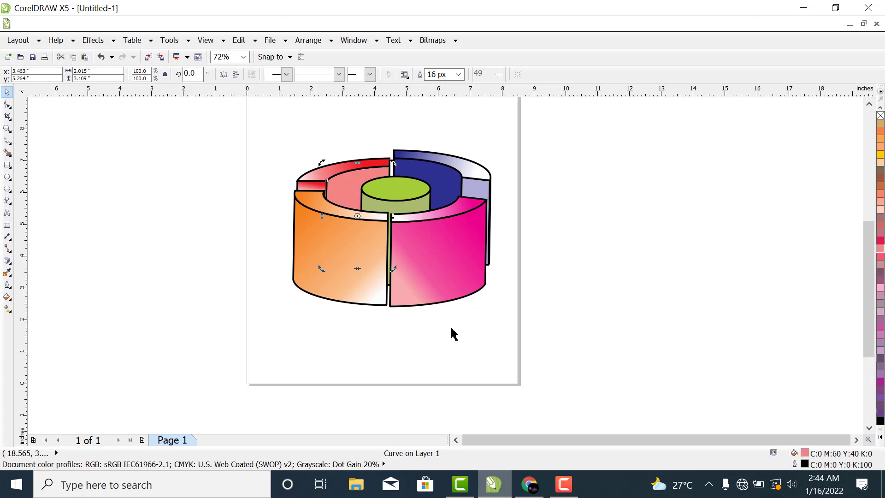
pyautogui.click(593, 223)
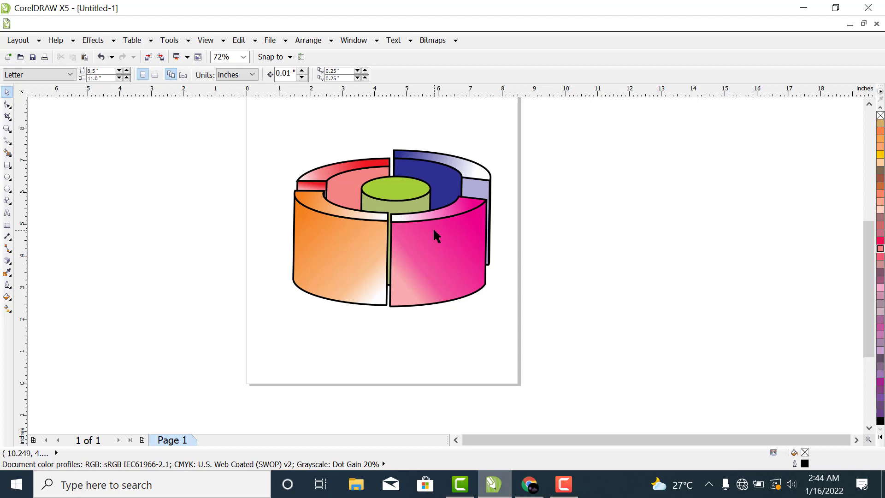
# Step: Group all 15 objects of the ring design and shift the group slightly down the page
pyautogui.moveTo(223, 137)
pyautogui.mouseDown()
pyautogui.moveTo(466, 150)
pyautogui.moveTo(541, 333)
pyautogui.mouseUp()
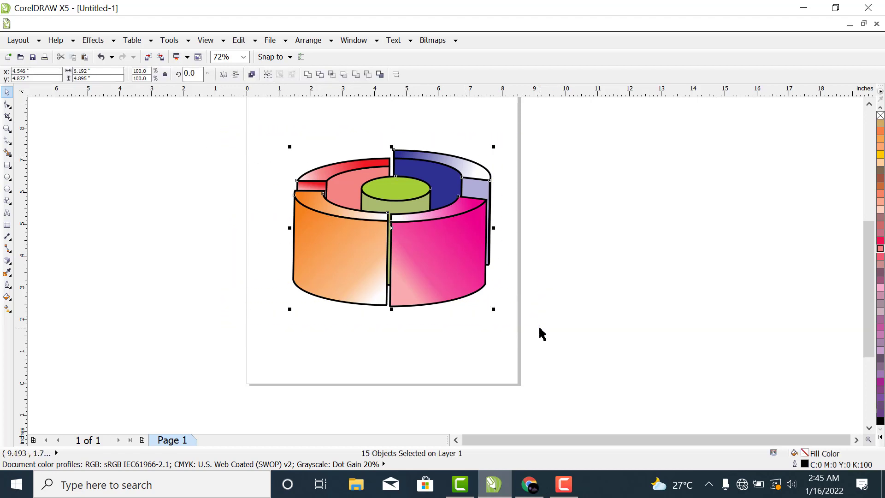
pyautogui.rightClick(445, 268)
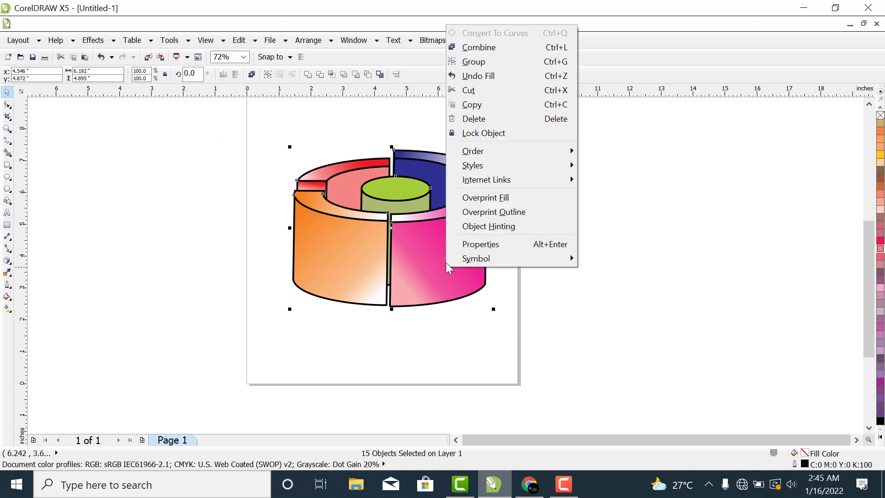
pyautogui.click(474, 62)
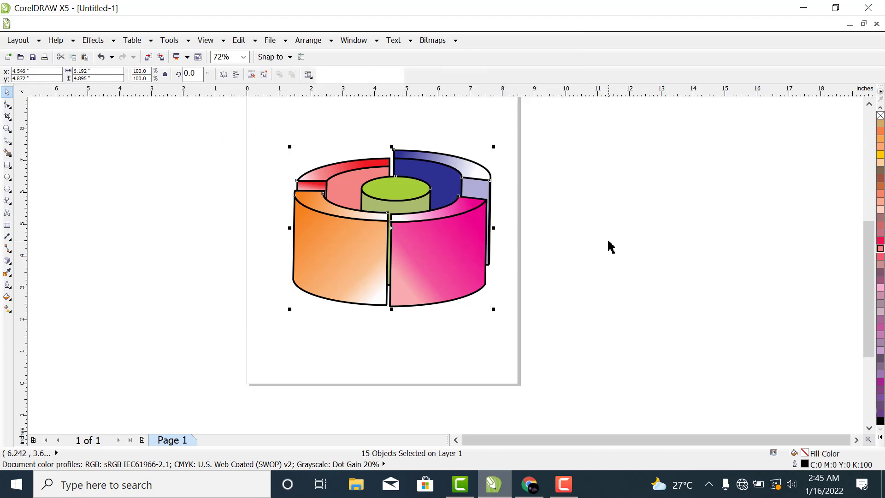
pyautogui.moveTo(466, 253); pyautogui.dragTo(557, 262)
pyautogui.moveTo(663, 248); pyautogui.dragTo(422, 257)
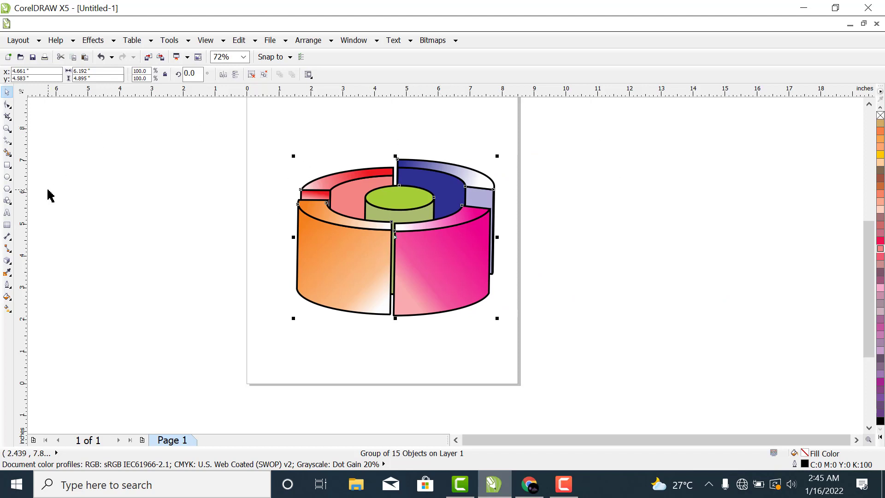
# Step: Draw a rectangle about 9.88 by 7.23 inches around the grouped design and fill it with black
pyautogui.click(8, 166)
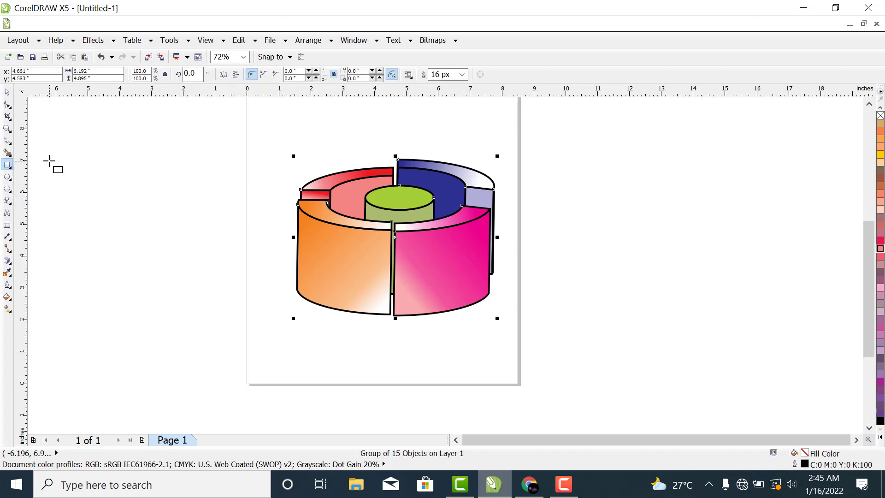
pyautogui.moveTo(228, 126); pyautogui.dragTo(542, 357)
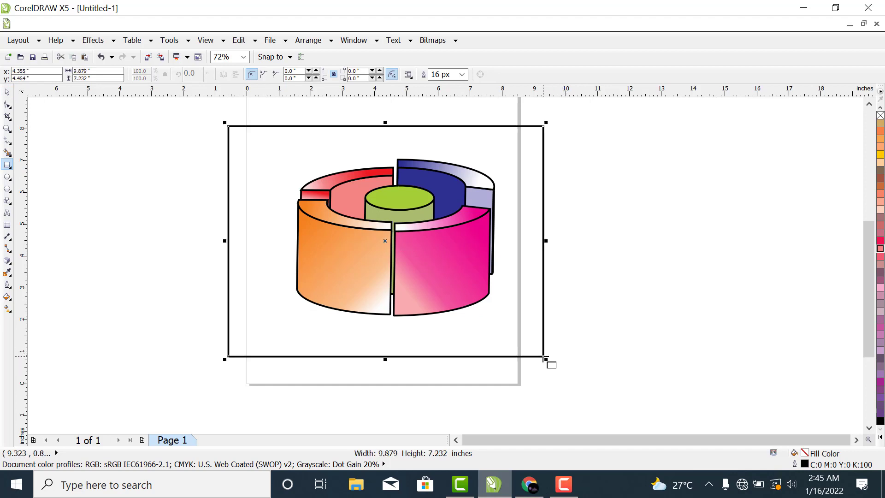
pyautogui.click(7, 92)
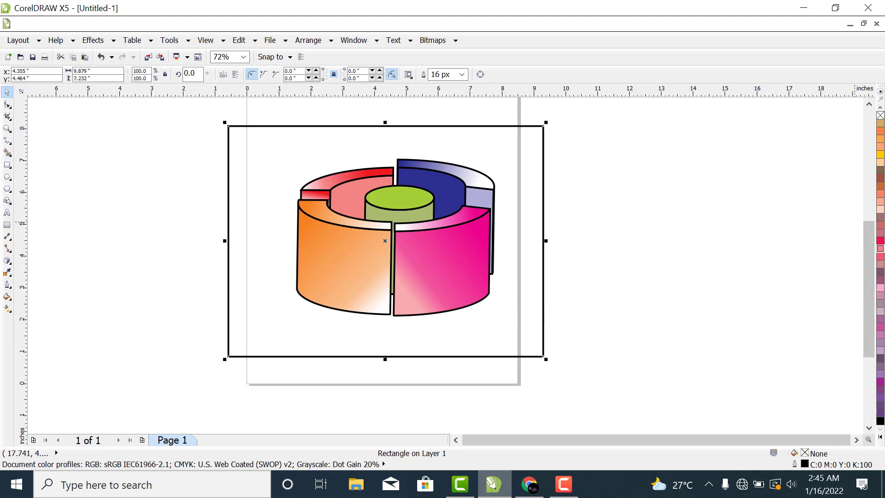
pyautogui.click(880, 421)
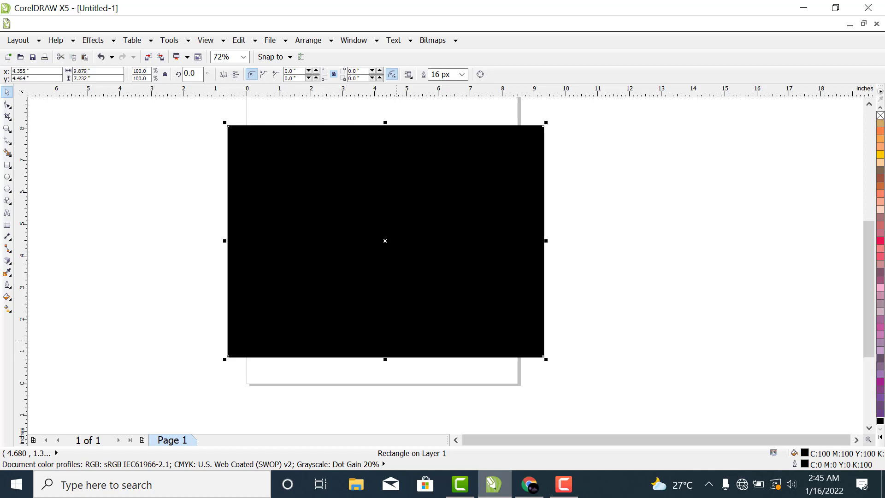
# Step: Send the black rectangle behind the grouped design and move the group lower within it
pyautogui.hotkey('shift', 'pagedown')
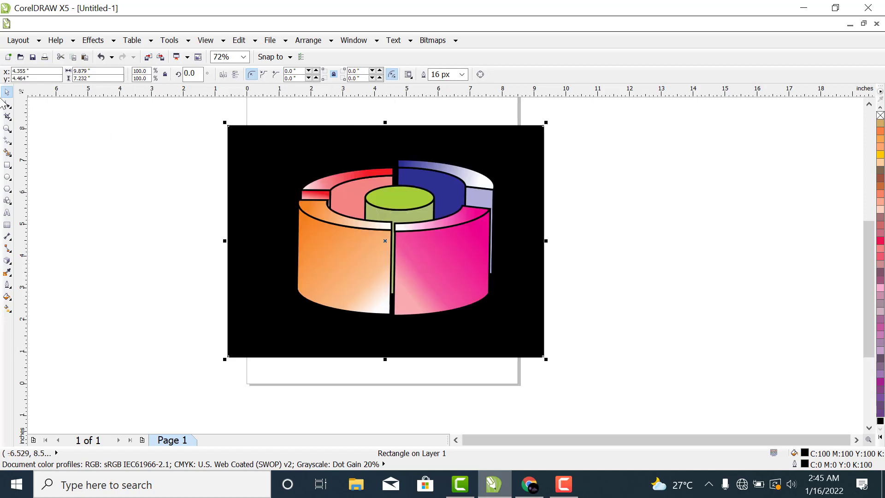
pyautogui.click(97, 250)
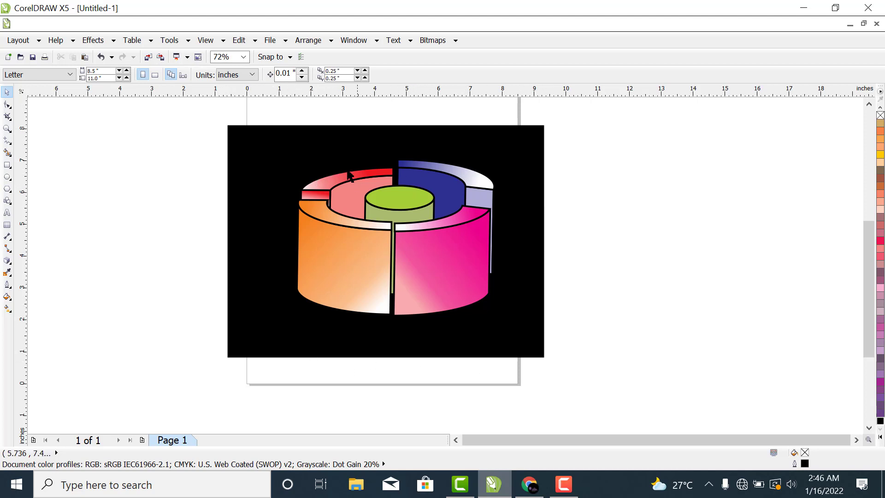
pyautogui.moveTo(395, 198); pyautogui.dragTo(390, 215)
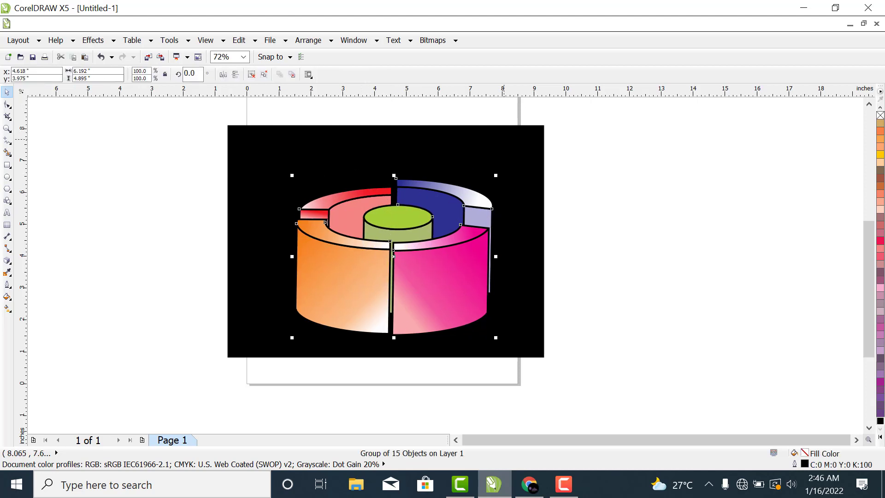
# Step: Give the background rectangle an upward linear gradient from black to white, with its midpoint at about 67%
pyautogui.click(512, 139)
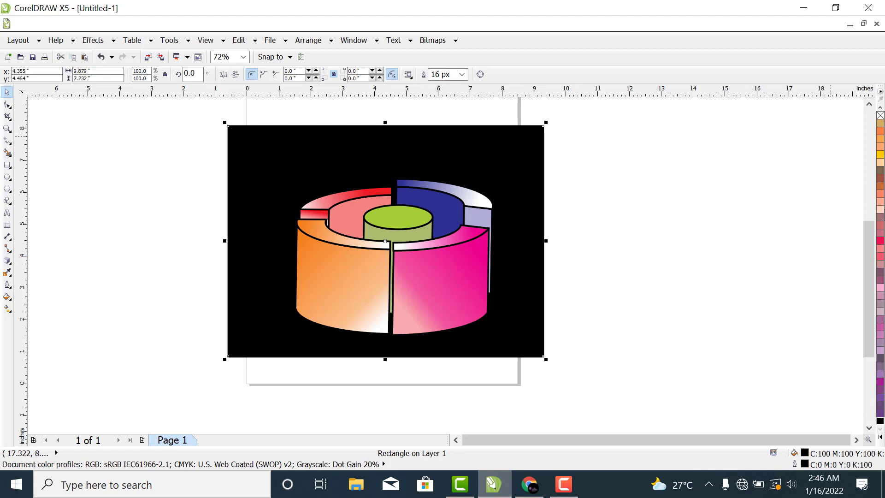
pyautogui.click(8, 308)
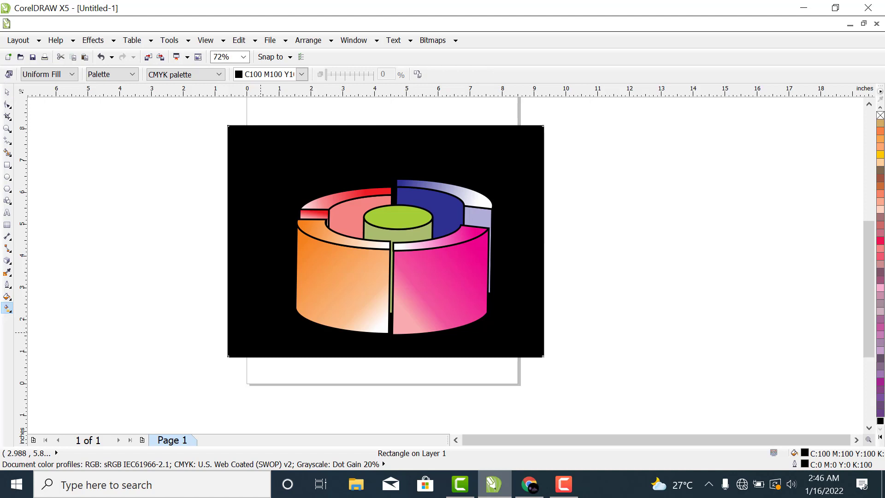
pyautogui.moveTo(260, 332); pyautogui.dragTo(263, 163)
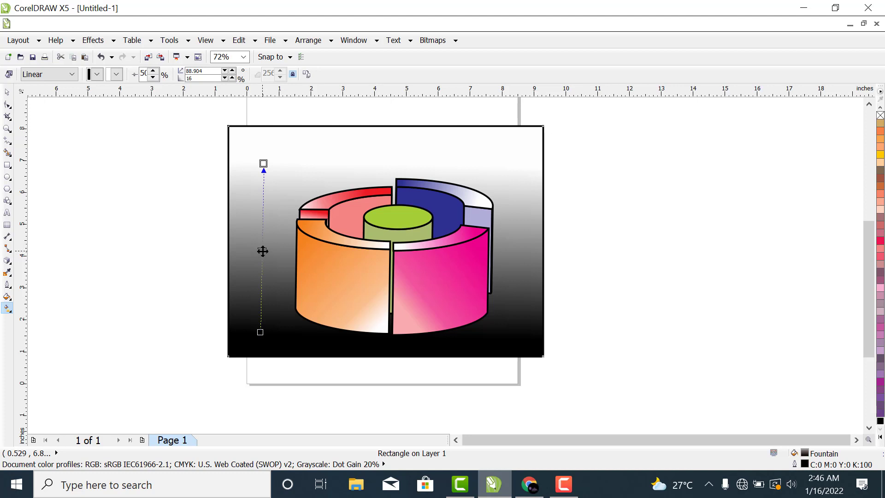
pyautogui.moveTo(262, 251); pyautogui.dragTo(260, 203)
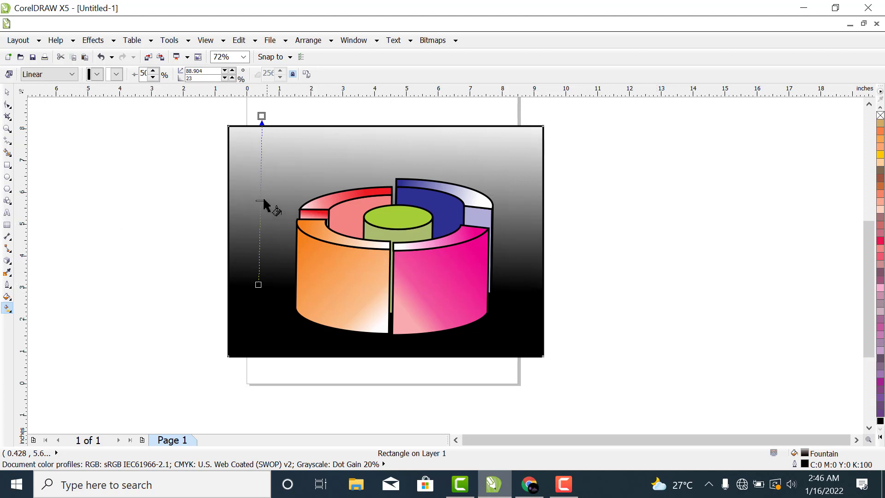
pyautogui.moveTo(262, 199); pyautogui.dragTo(261, 171)
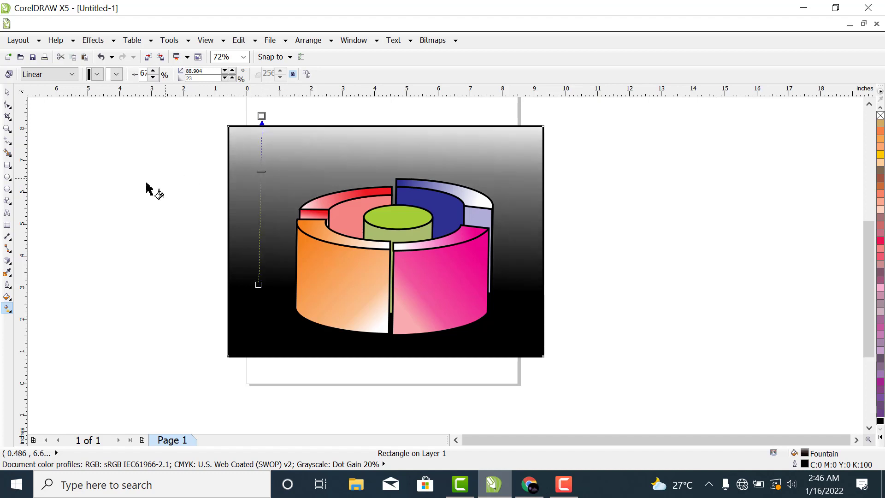
pyautogui.click(7, 91)
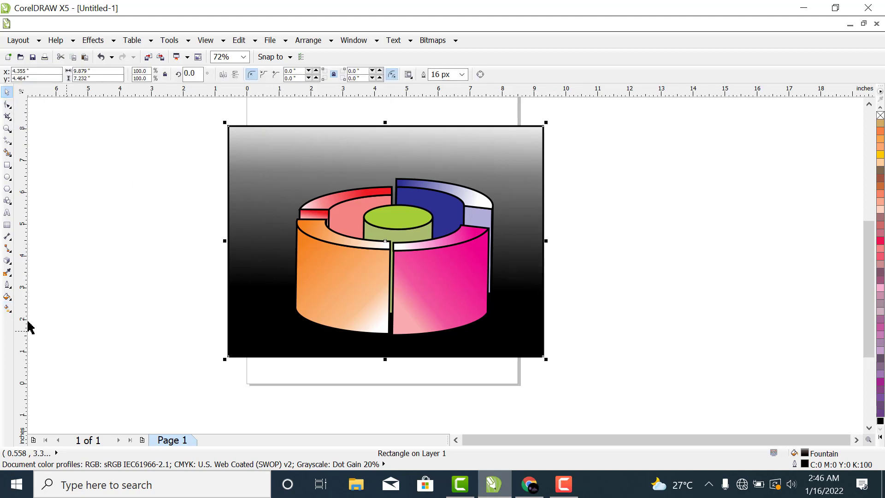
# Step: Change the upper end colour of the background rectangle's gradient to a muted olive green
pyautogui.click(7, 308)
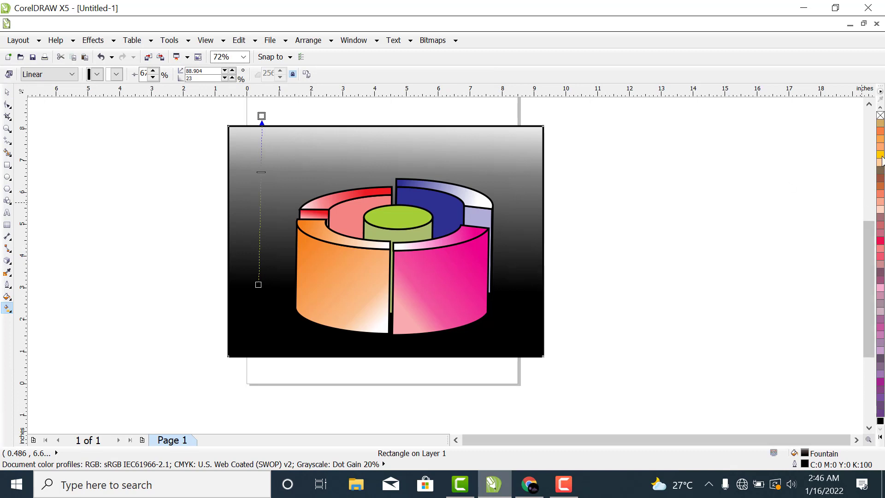
pyautogui.click(878, 435)
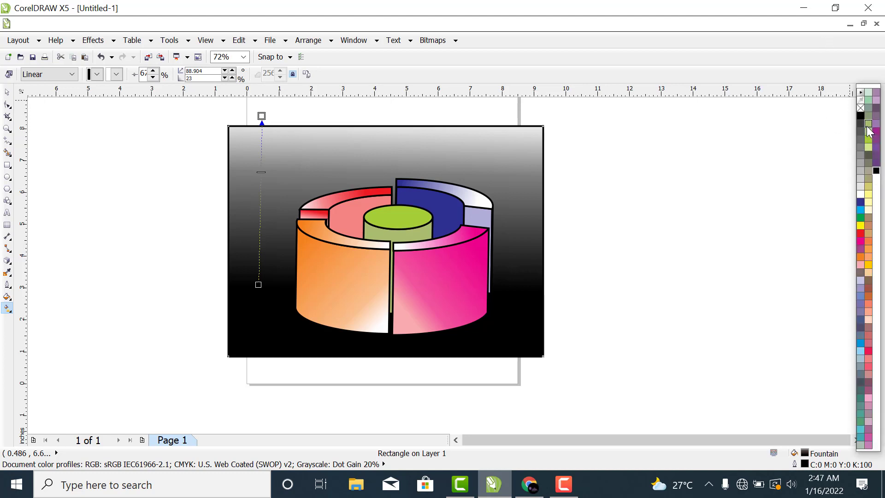
pyautogui.click(868, 124)
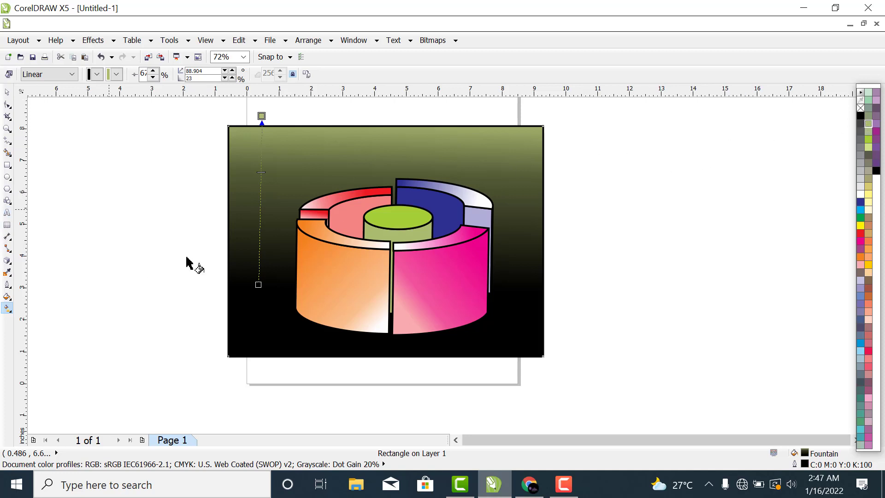
pyautogui.click(7, 94)
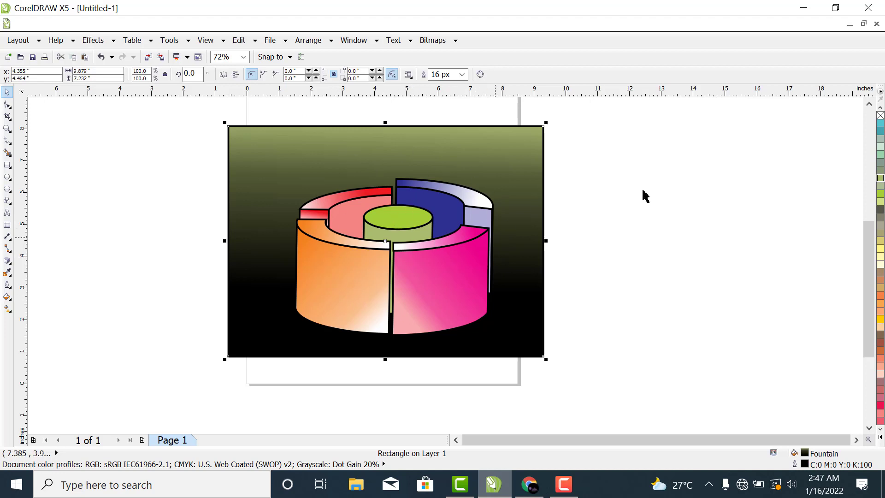
# Step: Try an outline width of None on the grouped cylinder and ring design, and undo it
pyautogui.click(439, 277)
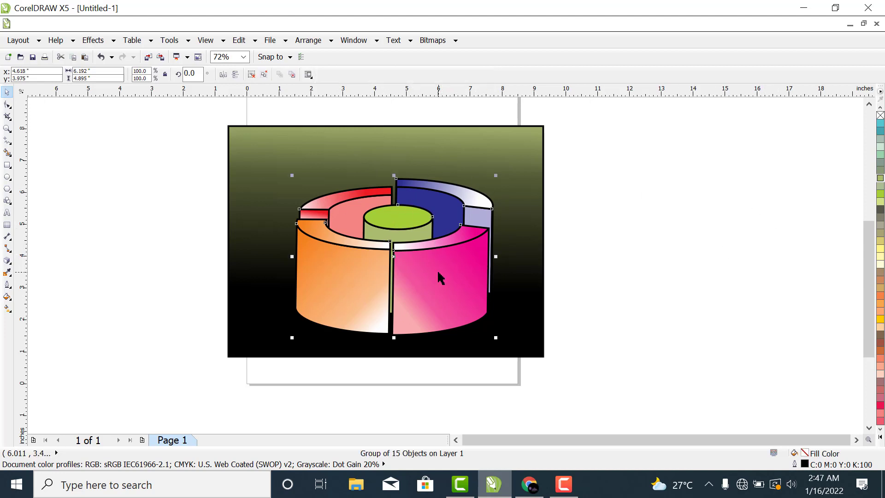
pyautogui.doubleClick(804, 464)
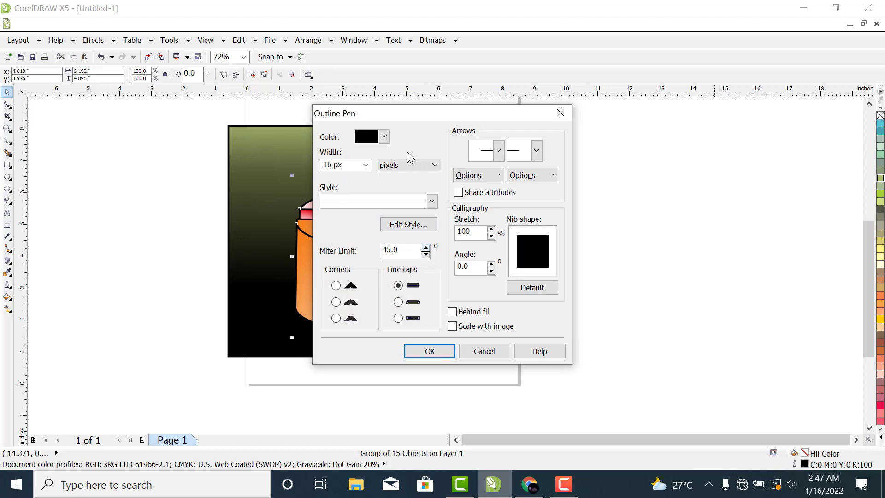
pyautogui.click(366, 166)
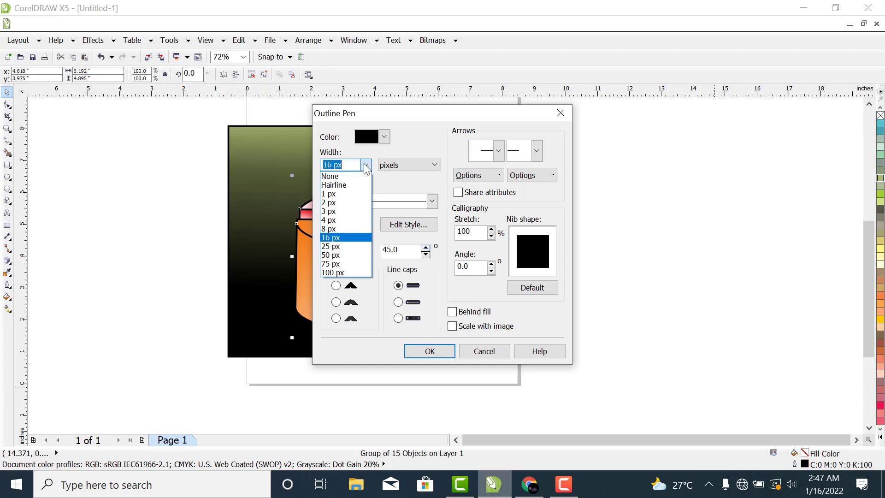
pyautogui.click(341, 176)
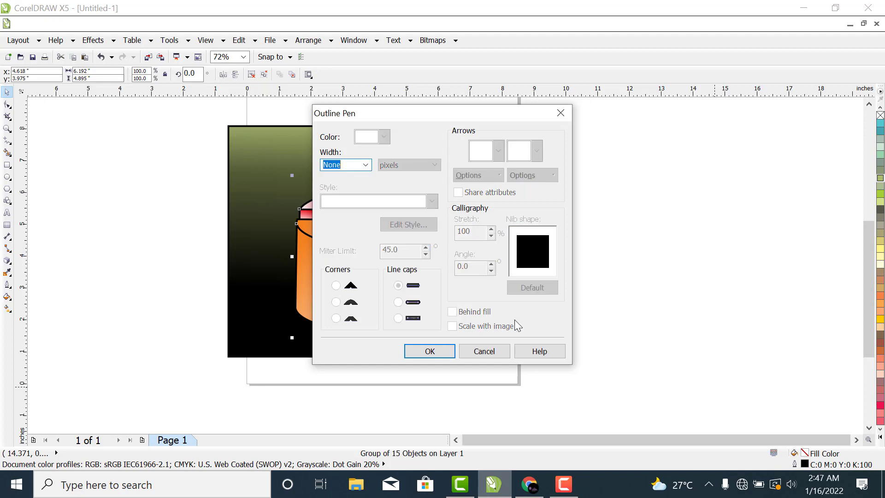
pyautogui.click(421, 352)
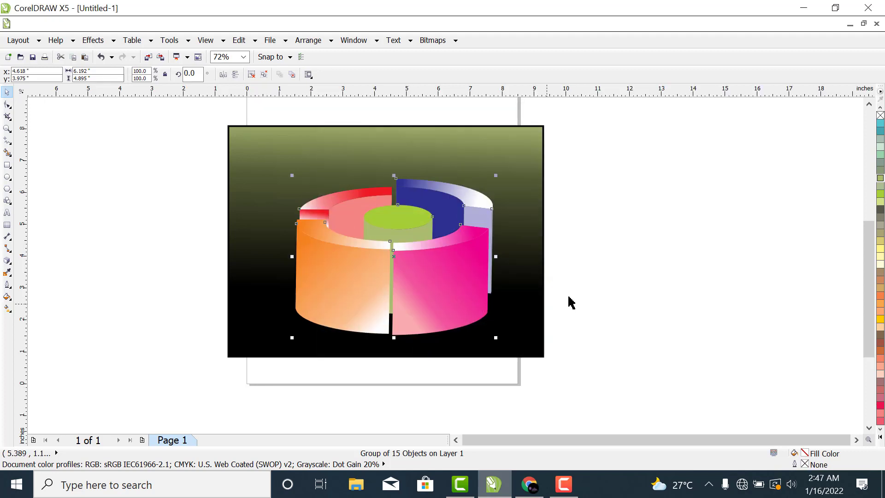
pyautogui.click(631, 268)
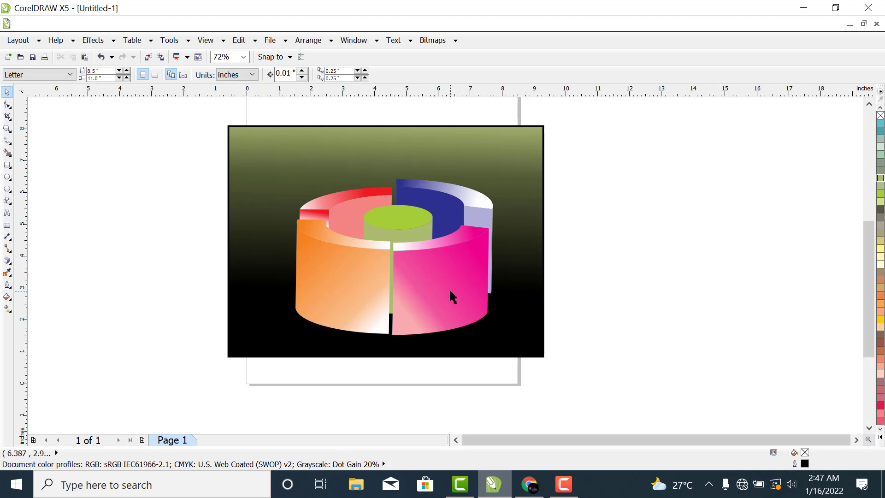
pyautogui.hotkey('ctrl', 'z')
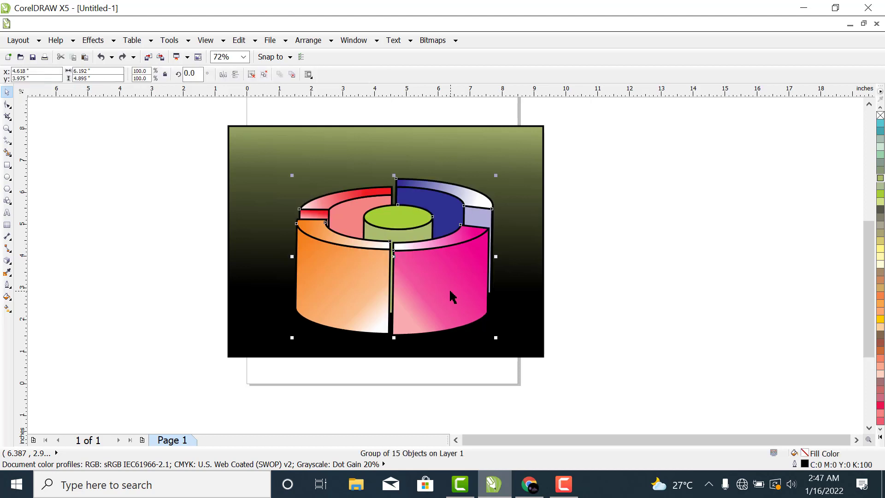
# Step: Try applying no outline colour to the grouped design, and undo the removal
pyautogui.rightClick(880, 118)
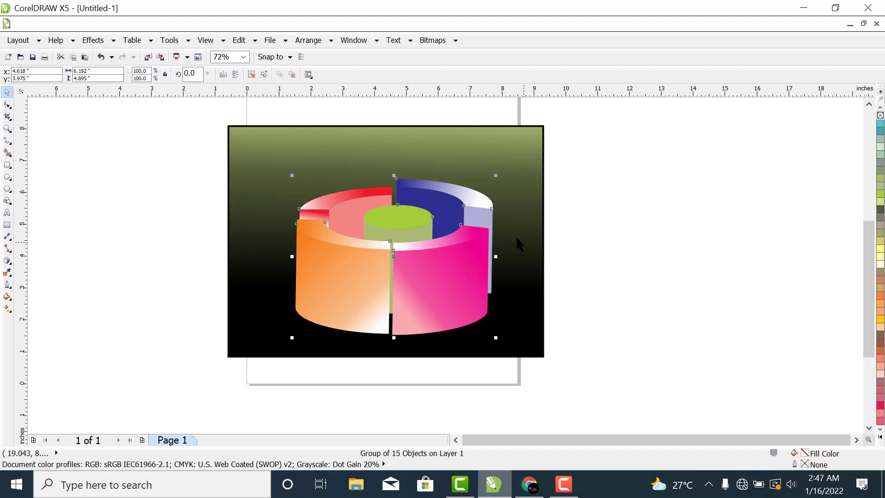
pyautogui.click(613, 230)
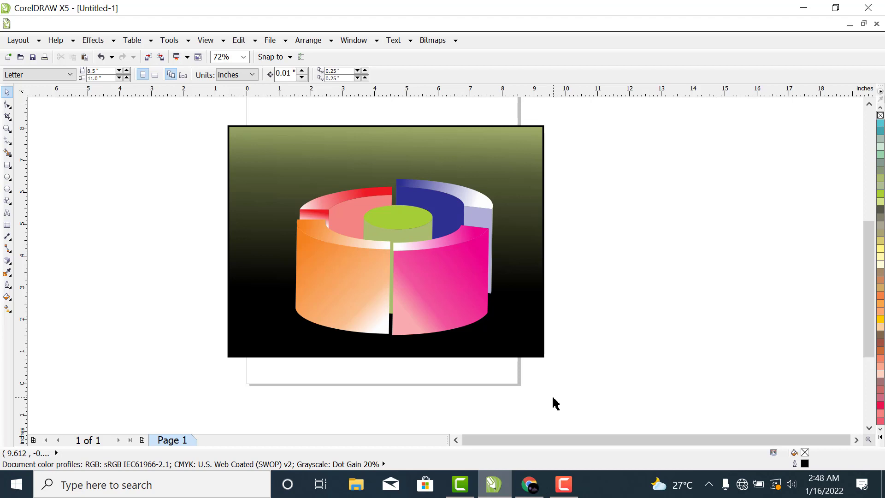
pyautogui.hotkey('ctrl', 'z')
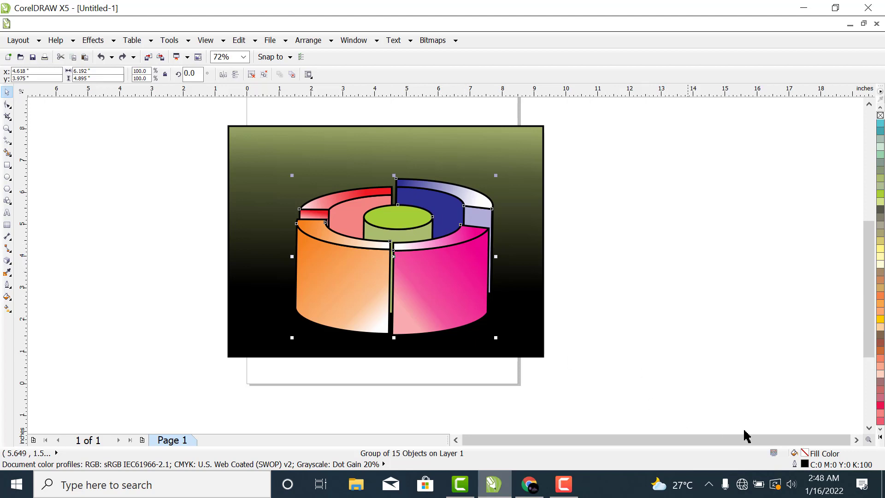
# Step: Set the outline width of the grouped cylinder and ring design to 4 px and deselect it
pyautogui.doubleClick(804, 463)
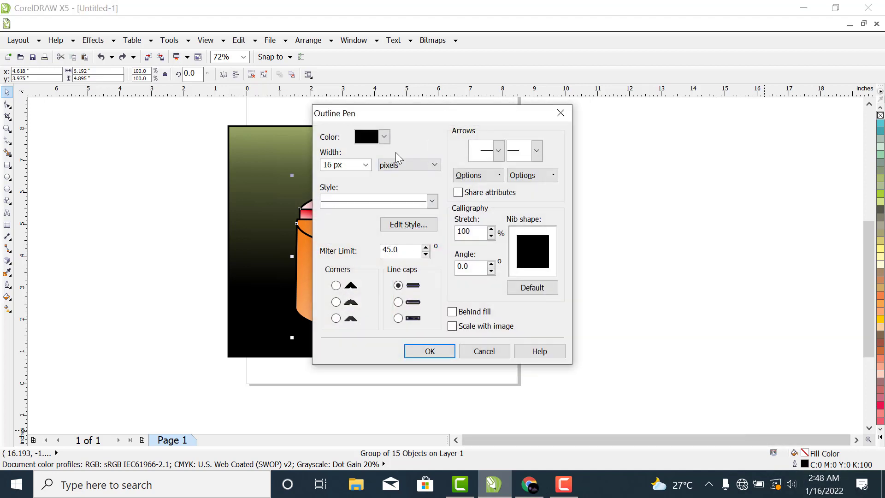
pyautogui.click(365, 167)
pyautogui.click(365, 167)
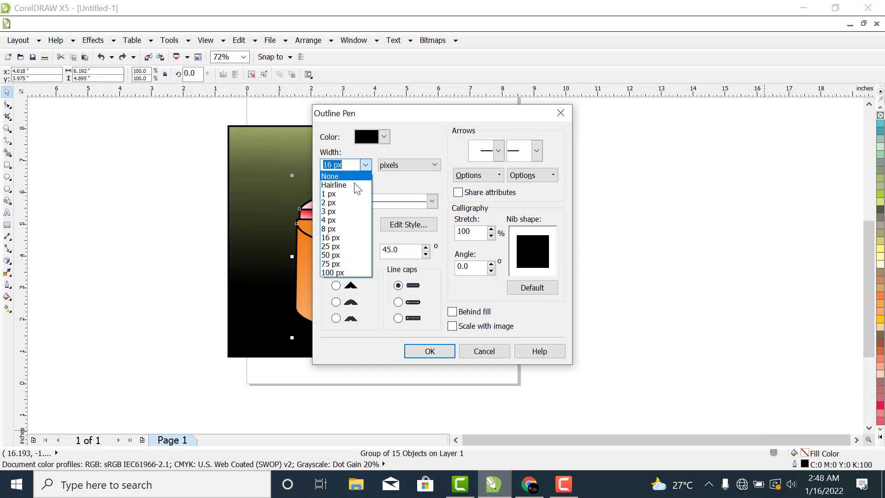
pyautogui.click(340, 220)
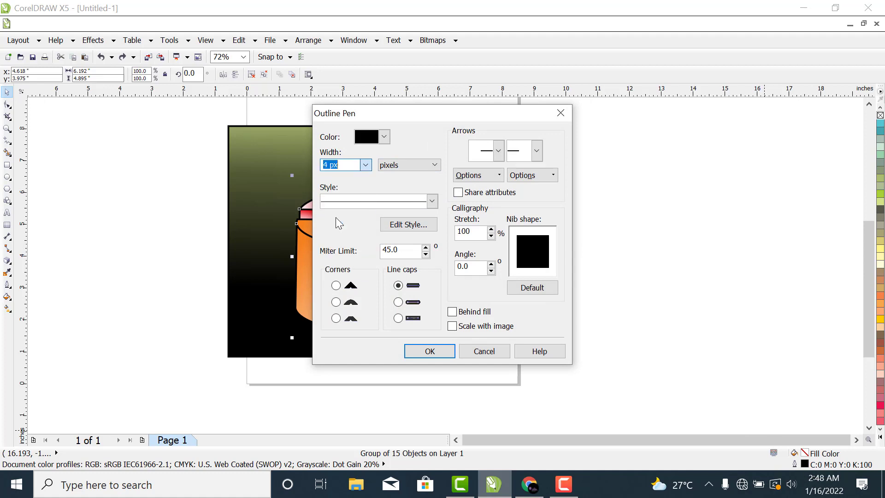
pyautogui.click(428, 353)
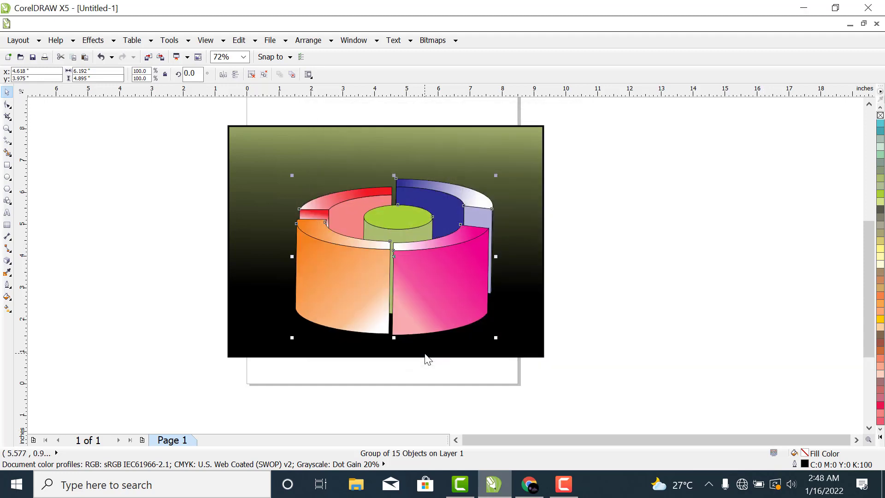
pyautogui.click(631, 214)
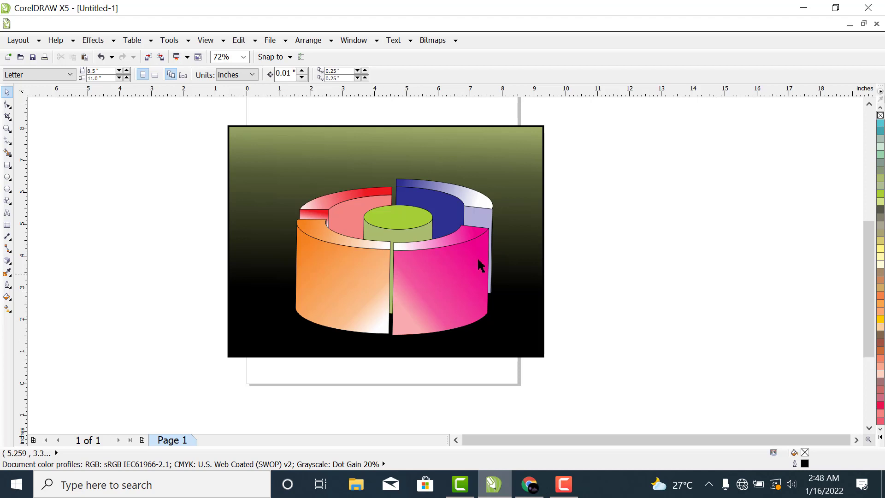
pyautogui.click(7, 130)
pyautogui.moveTo(182, 115); pyautogui.dragTo(628, 369)
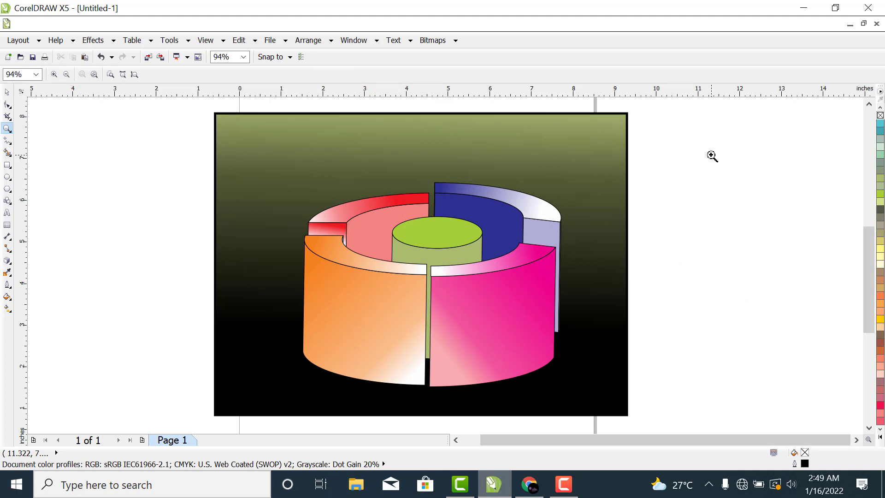
pyautogui.click(563, 494)
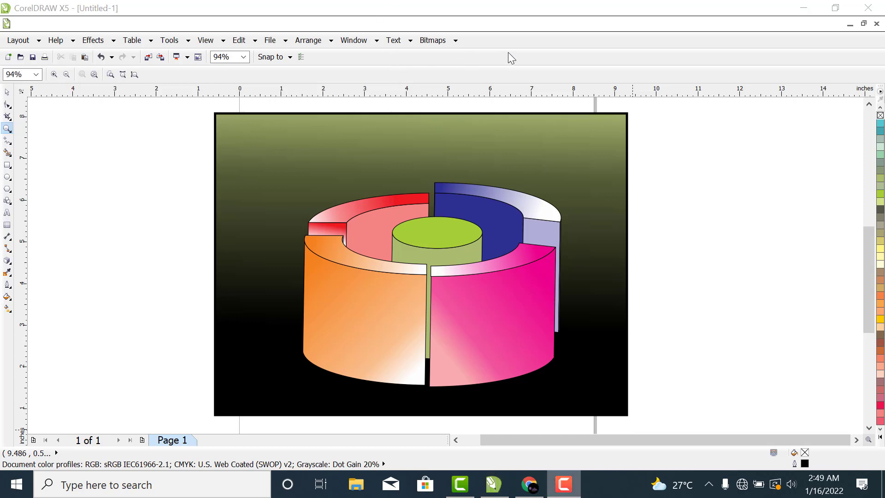